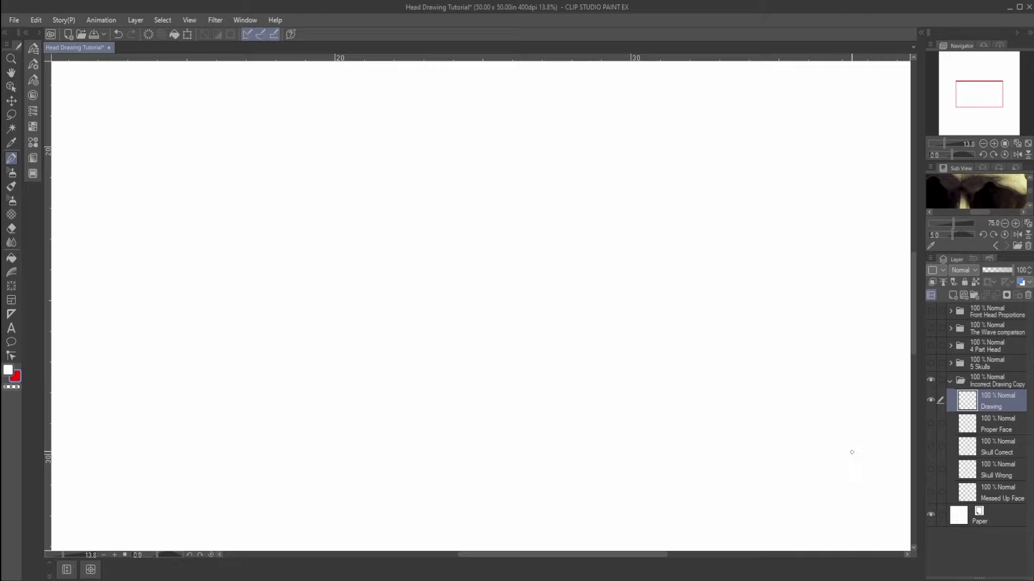
# Show the Messed Up Face layer, trying short red marks at the nose and mouth and undoing them
pyautogui.click(930, 492)
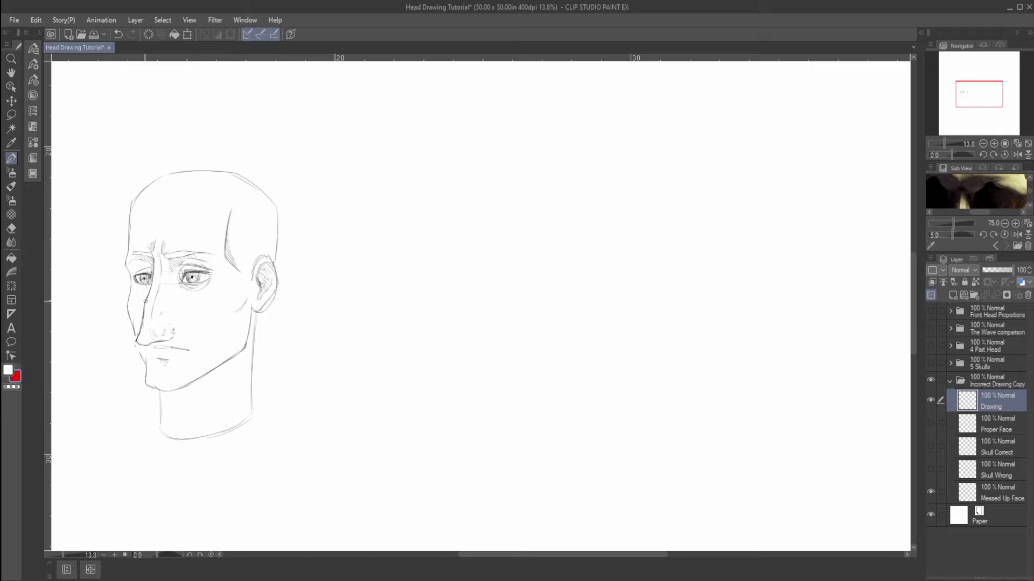
pyautogui.moveTo(145, 302); pyautogui.dragTo(156, 304)
pyautogui.moveTo(144, 346); pyautogui.dragTo(153, 346)
pyautogui.hotkey('ctrl', 'z')
pyautogui.hotkey('ctrl', 'z')
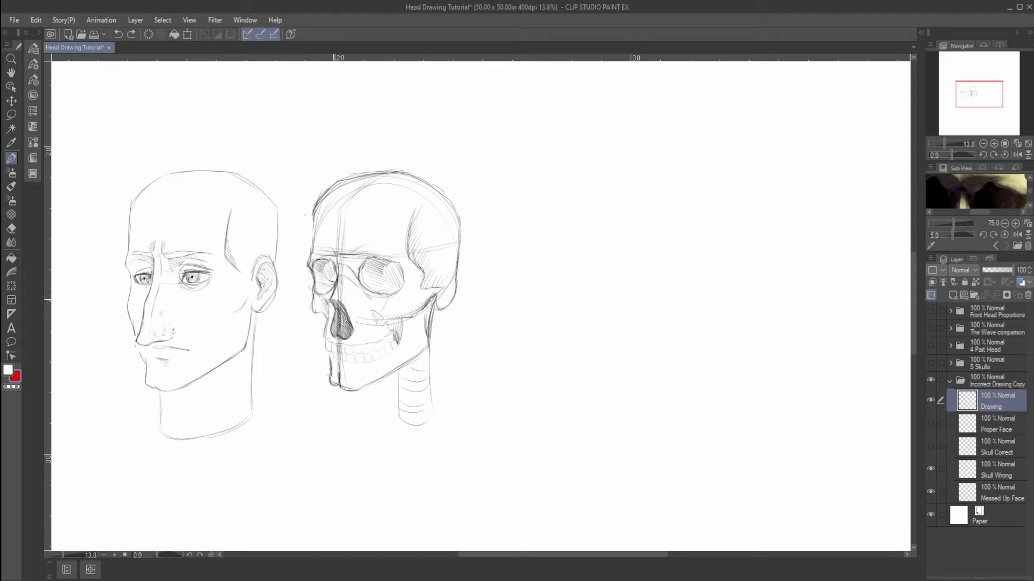
# Try red marks on the wrong skull's nasal opening and eye socket and beside the face drawing's nose, and undo them
pyautogui.moveTo(330, 300); pyautogui.dragTo(348, 300)
pyautogui.moveTo(337, 282)
pyautogui.mouseDown()
pyautogui.moveTo(348, 281)
pyautogui.moveTo(335, 284)
pyautogui.mouseUp()
pyautogui.moveTo(371, 292)
pyautogui.mouseDown()
pyautogui.moveTo(401, 293)
pyautogui.moveTo(388, 276)
pyautogui.mouseUp()
pyautogui.moveTo(125, 302)
pyautogui.mouseDown()
pyautogui.moveTo(117, 303)
pyautogui.moveTo(116, 347)
pyautogui.moveTo(127, 349)
pyautogui.mouseUp()
pyautogui.hotkey('ctrl', 'z')
pyautogui.hotkey('ctrl', 'z')
pyautogui.hotkey('ctrl', 'z')
pyautogui.hotkey('ctrl', 'z')
pyautogui.hotkey('ctrl', 'z')
# Show the Skull Correct and Proper Face layers for comparison, and mark the proper face's nose
pyautogui.click(931, 445)
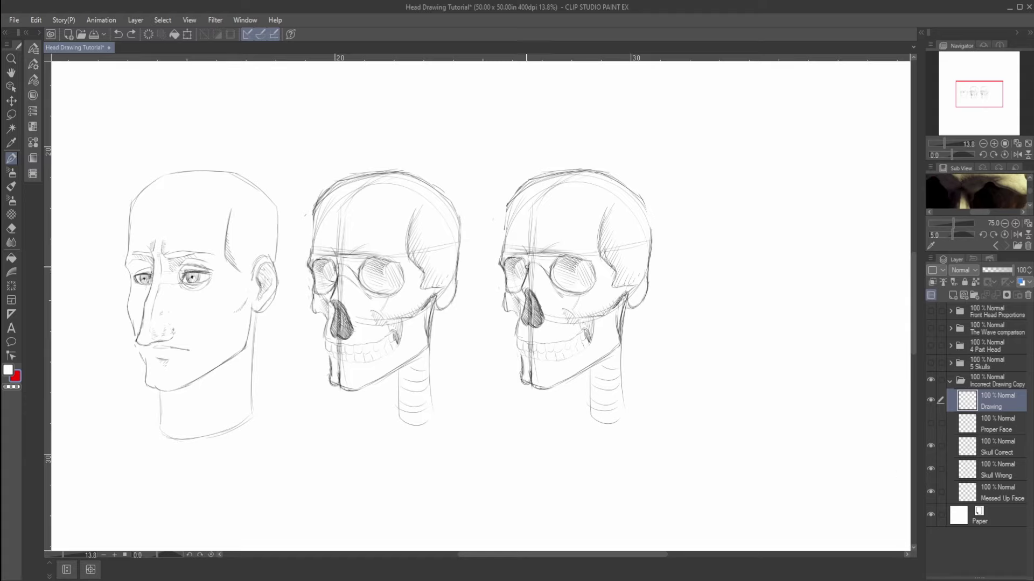
pyautogui.moveTo(523, 288)
pyautogui.mouseDown()
pyautogui.moveTo(591, 291)
pyautogui.moveTo(580, 277)
pyautogui.mouseUp()
pyautogui.hotkey('ctrl', 'z')
pyautogui.hotkey('ctrl', 'z')
pyautogui.hotkey('ctrl', 'z')
pyautogui.click(930, 423)
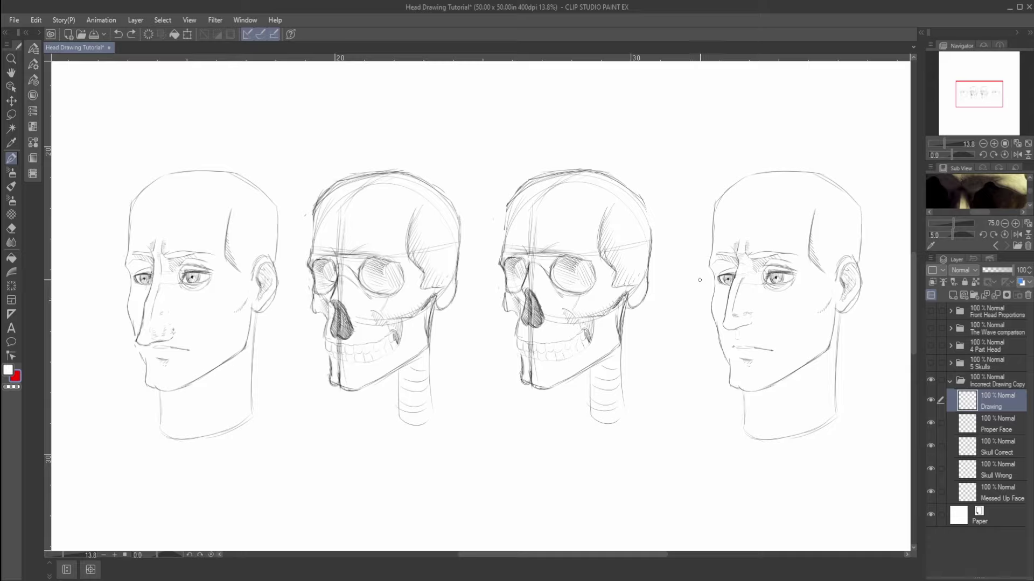
pyautogui.moveTo(733, 291); pyautogui.dragTo(737, 290)
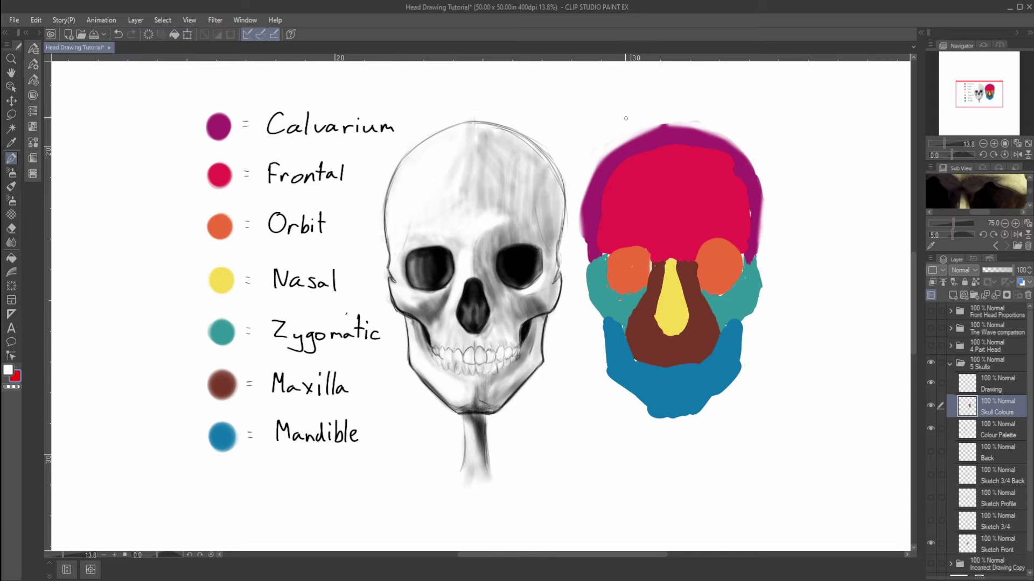
# Try a red arrow towards the calvarium and a small round cranium sketch beside the coloured skull, and undo both
pyautogui.moveTo(631, 82)
pyautogui.mouseDown()
pyautogui.moveTo(629, 132)
pyautogui.moveTo(636, 120)
pyautogui.mouseUp()
pyautogui.moveTo(841, 213)
pyautogui.mouseDown()
pyautogui.moveTo(875, 258)
pyautogui.moveTo(848, 217)
pyautogui.moveTo(810, 293)
pyautogui.moveTo(852, 267)
pyautogui.mouseUp()
pyautogui.moveTo(886, 186)
pyautogui.mouseDown()
pyautogui.moveTo(864, 218)
pyautogui.moveTo(874, 215)
pyautogui.moveTo(818, 267)
pyautogui.moveTo(870, 235)
pyautogui.moveTo(821, 269)
pyautogui.mouseUp()
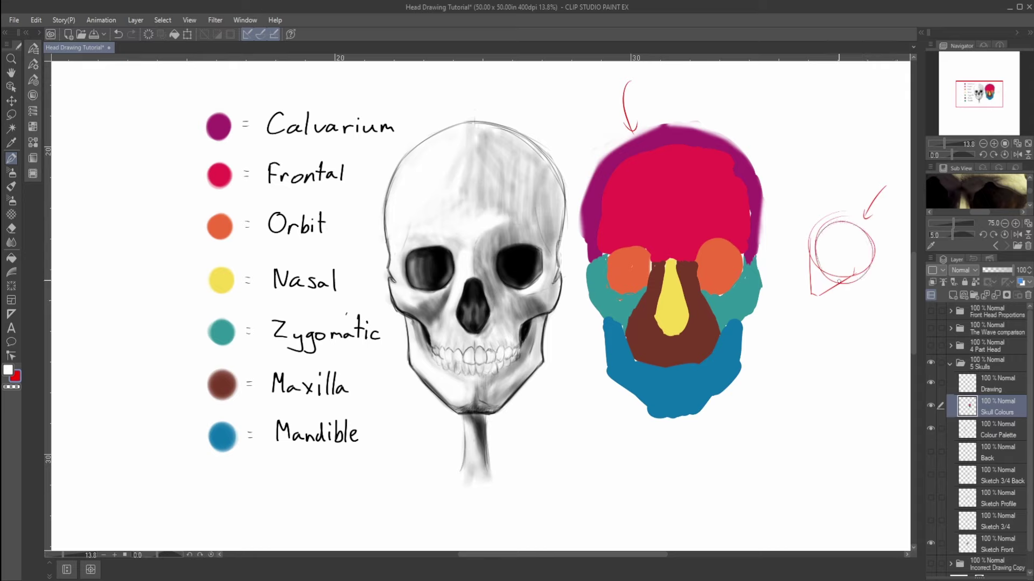
pyautogui.hotkey('ctrl', 'z')
pyautogui.hotkey('ctrl', 'z')
pyautogui.hotkey('ctrl', 'z')
pyautogui.hotkey('ctrl', 'z')
pyautogui.hotkey('ctrl', 'z')
pyautogui.hotkey('ctrl', 'z')
pyautogui.hotkey('ctrl', 'z')
pyautogui.hotkey('ctrl', 'z')
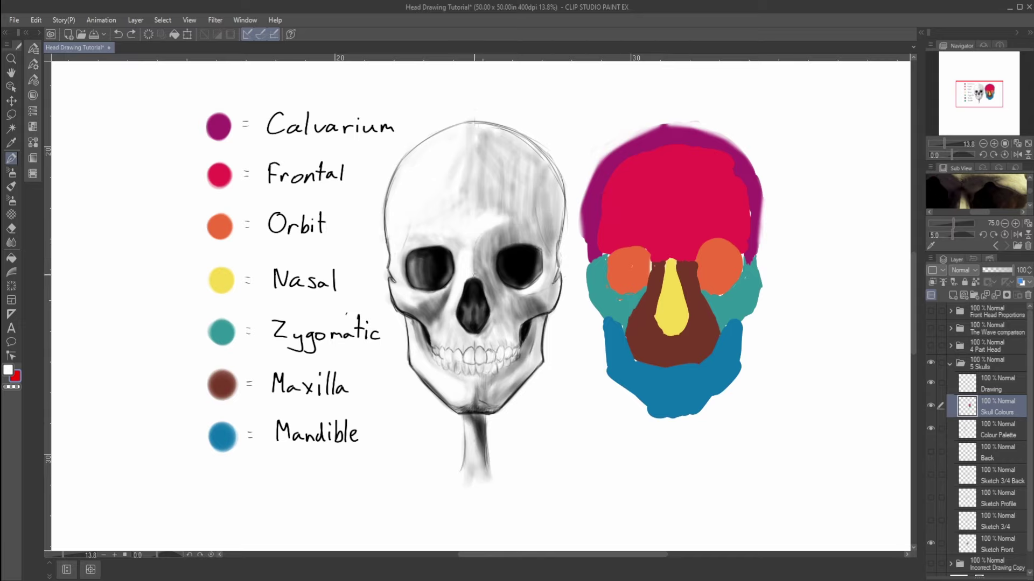
# Try red marks over the front skull's nasal opening and teeth, and undo them
pyautogui.moveTo(475, 281)
pyautogui.mouseDown()
pyautogui.moveTo(464, 279)
pyautogui.moveTo(481, 278)
pyautogui.mouseUp()
pyautogui.hotkey('ctrl', 'z')
pyautogui.click(626, 321)
pyautogui.moveTo(435, 356); pyautogui.dragTo(520, 350)
pyautogui.moveTo(431, 361); pyautogui.dragTo(484, 378)
pyautogui.hotkey('ctrl', 'z')
pyautogui.hotkey('ctrl', 'z')
# Bracket the Calvarium to Maxilla entries and the upper coloured skull in red, and mark off the Mandible entry and jaw separately
pyautogui.moveTo(197, 108)
pyautogui.mouseDown()
pyautogui.moveTo(183, 111)
pyautogui.moveTo(180, 228)
pyautogui.moveTo(195, 406)
pyautogui.moveTo(204, 407)
pyautogui.mouseUp()
pyautogui.moveTo(778, 148)
pyautogui.mouseDown()
pyautogui.moveTo(817, 174)
pyautogui.moveTo(791, 324)
pyautogui.moveTo(763, 323)
pyautogui.mouseUp()
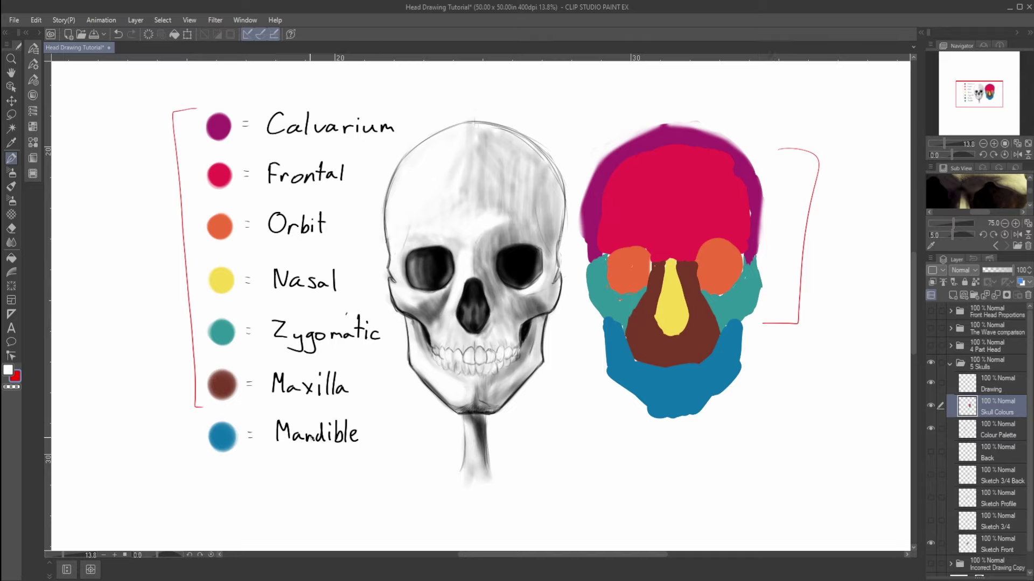
pyautogui.moveTo(204, 417)
pyautogui.mouseDown()
pyautogui.moveTo(193, 430)
pyautogui.moveTo(204, 455)
pyautogui.mouseUp()
pyautogui.moveTo(595, 320)
pyautogui.mouseDown()
pyautogui.moveTo(593, 420)
pyautogui.moveTo(619, 419)
pyautogui.mouseUp()
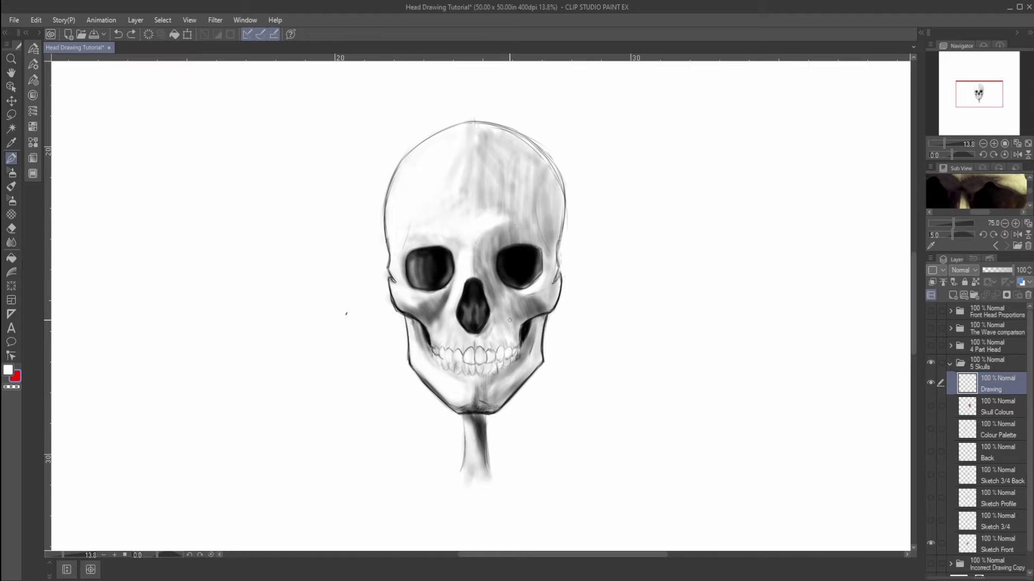
# Draw red temple lines on both sides of the front skull's forehead and a stroke beside the cranium
pyautogui.moveTo(540, 187)
pyautogui.mouseDown()
pyautogui.moveTo(554, 254)
pyautogui.moveTo(541, 191)
pyautogui.mouseUp()
pyautogui.moveTo(405, 192)
pyautogui.mouseDown()
pyautogui.moveTo(400, 251)
pyautogui.moveTo(402, 237)
pyautogui.mouseUp()
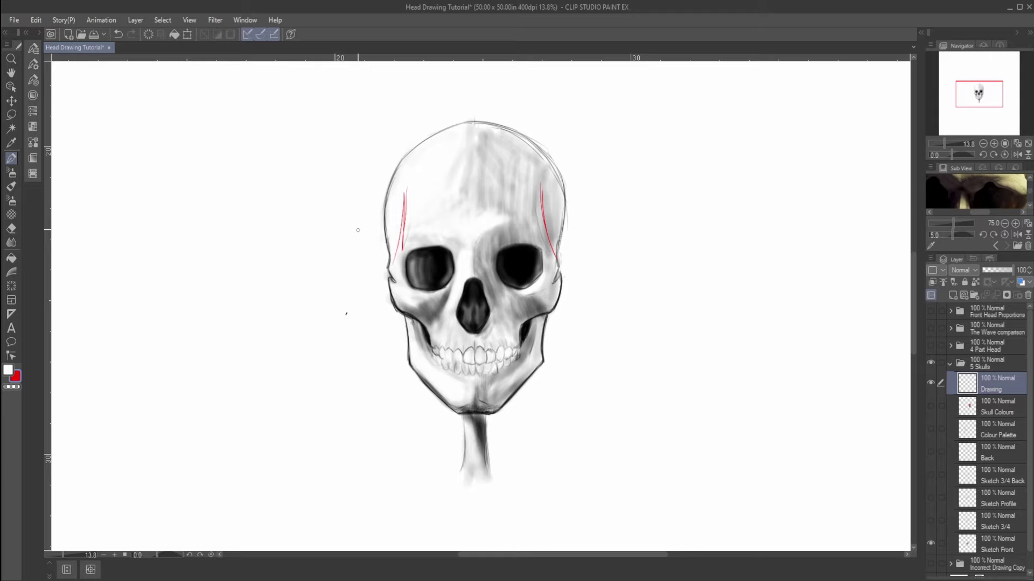
pyautogui.moveTo(570, 112)
pyautogui.mouseDown()
pyautogui.moveTo(602, 128)
pyautogui.moveTo(580, 140)
pyautogui.moveTo(613, 185)
pyautogui.moveTo(591, 191)
pyautogui.moveTo(601, 236)
pyautogui.mouseUp()
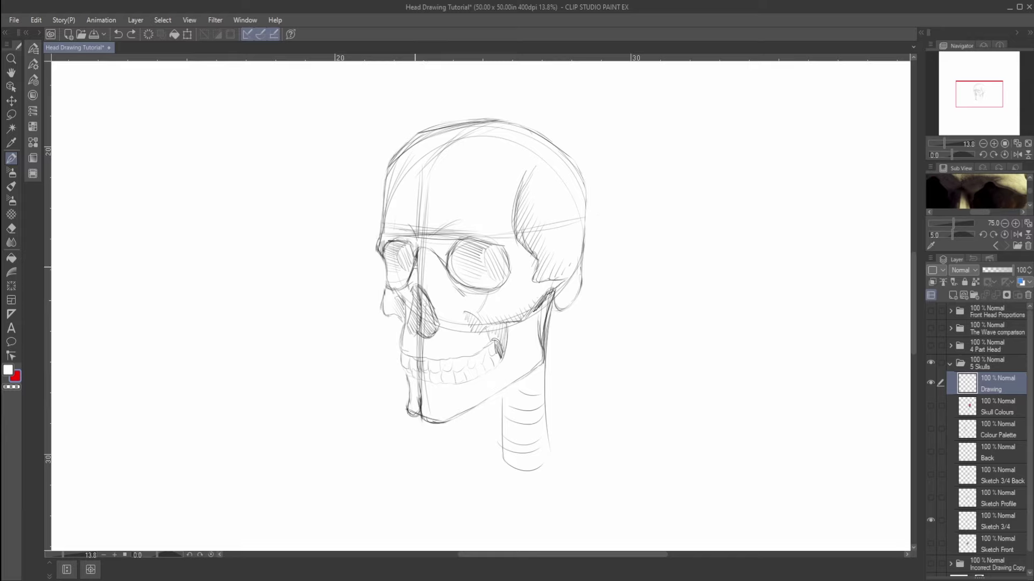
# Try a red nose outline projecting from the 3/4 skull's nasal bone, and undo its strokes
pyautogui.moveTo(414, 260)
pyautogui.mouseDown()
pyautogui.moveTo(405, 292)
pyautogui.moveTo(431, 295)
pyautogui.moveTo(399, 310)
pyautogui.moveTo(387, 340)
pyautogui.moveTo(443, 334)
pyautogui.moveTo(412, 347)
pyautogui.mouseUp()
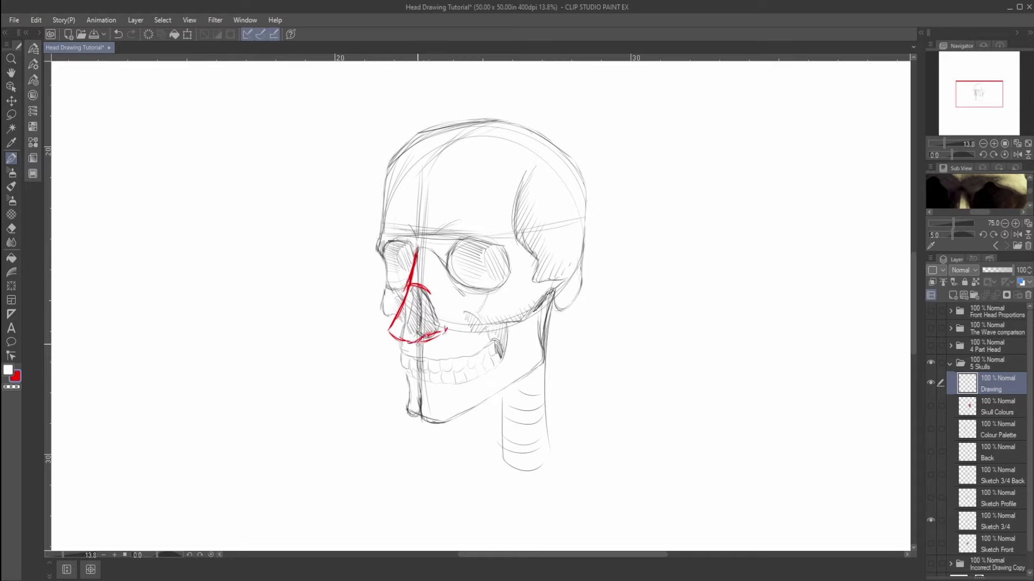
pyautogui.hotkey('ctrl', 'z')
pyautogui.hotkey('ctrl', 'z')
pyautogui.hotkey('ctrl', 'z')
pyautogui.hotkey('ctrl', 'z')
pyautogui.hotkey('ctrl', 'z')
pyautogui.hotkey('ctrl', 'z')
pyautogui.hotkey('ctrl', 'z')
pyautogui.hotkey('ctrl', 'z')
pyautogui.hotkey('ctrl', 'z')
pyautogui.hotkey('ctrl', 'z')
pyautogui.hotkey('ctrl', 'z')
pyautogui.hotkey('ctrl', 'z')
pyautogui.hotkey('ctrl', 'z')
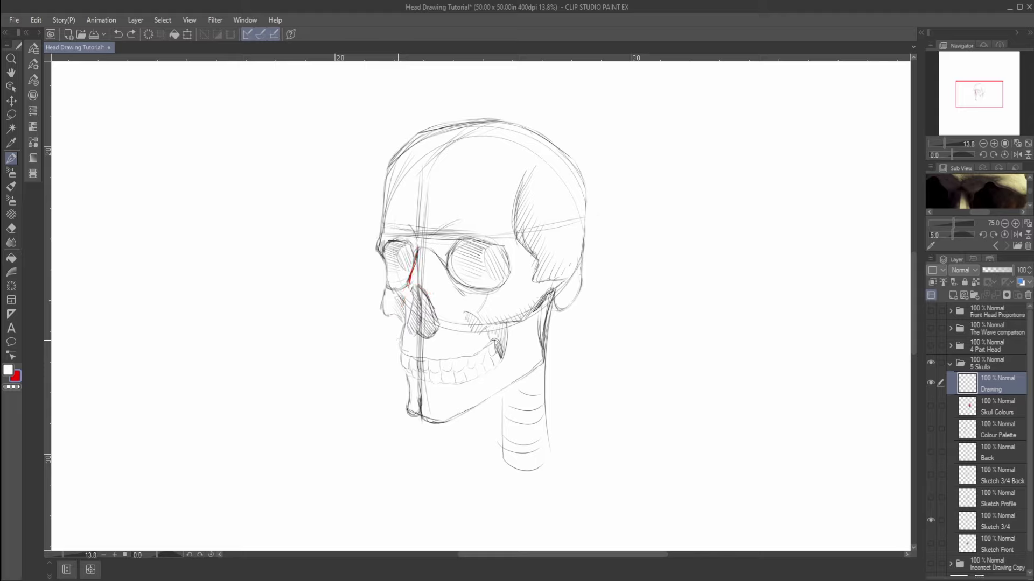
# Try diagonal red hatching below the 3/4 skull's cheekbone towards the teeth, and undo it
pyautogui.moveTo(553, 292)
pyautogui.mouseDown()
pyautogui.moveTo(484, 343)
pyautogui.moveTo(499, 339)
pyautogui.mouseUp()
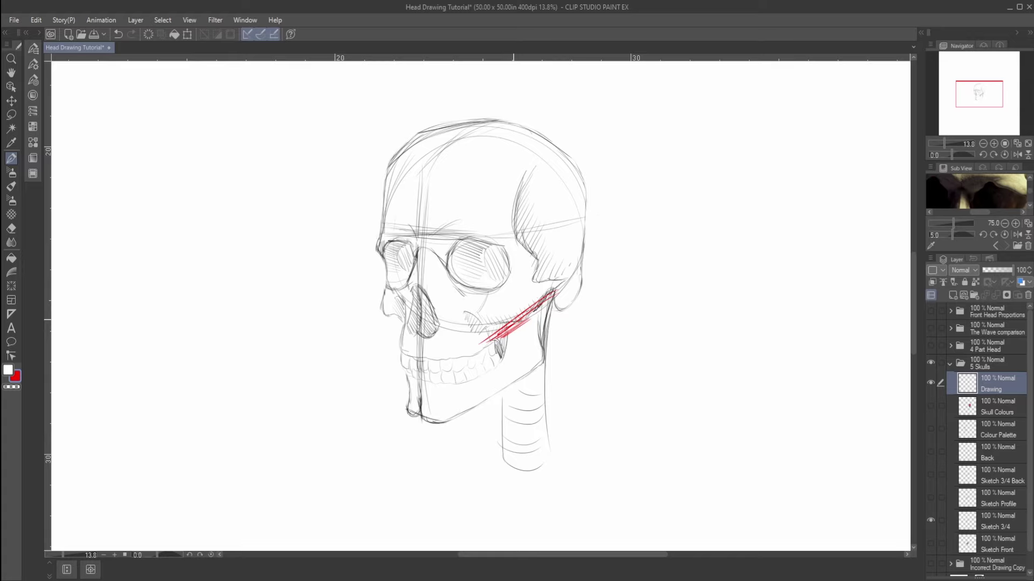
pyautogui.moveTo(544, 303)
pyautogui.mouseDown()
pyautogui.moveTo(518, 336)
pyautogui.moveTo(530, 311)
pyautogui.moveTo(485, 344)
pyautogui.mouseUp()
pyautogui.hotkey('ctrl', 'z')
pyautogui.hotkey('ctrl', 'z')
pyautogui.hotkey('ctrl', 'z')
pyautogui.hotkey('ctrl', 'z')
pyautogui.hotkey('ctrl', 'z')
pyautogui.hotkey('ctrl', 'z')
pyautogui.hotkey('ctrl', 'z')
pyautogui.hotkey('ctrl', 'z')
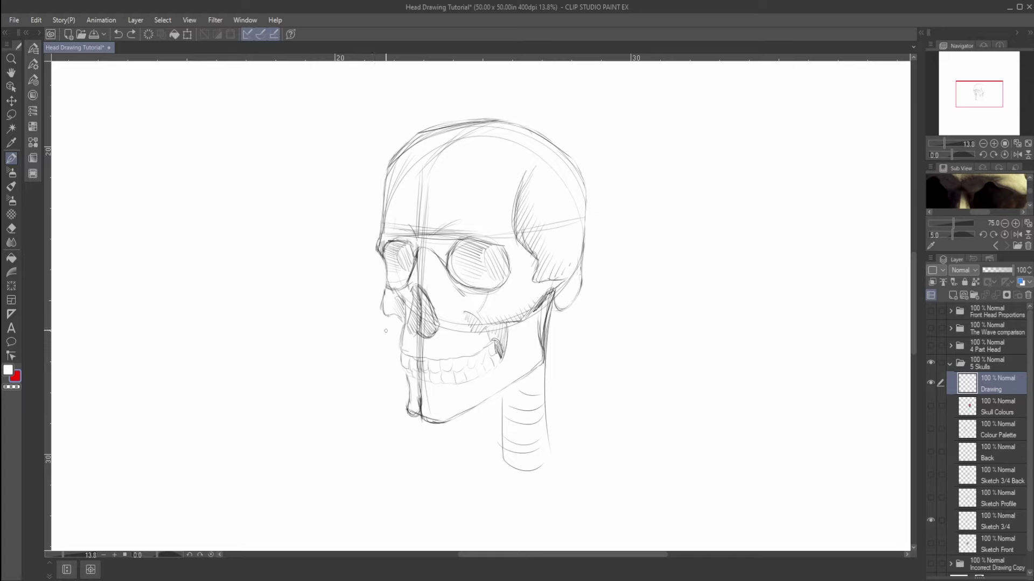
# Trace the 3/4 skull's face side, chin and jaw up to the jaw hinge in red
pyautogui.click(386, 298)
pyautogui.moveTo(375, 247)
pyautogui.mouseDown()
pyautogui.moveTo(408, 420)
pyautogui.moveTo(438, 428)
pyautogui.moveTo(547, 380)
pyautogui.mouseUp()
pyautogui.moveTo(452, 429); pyautogui.dragTo(560, 368)
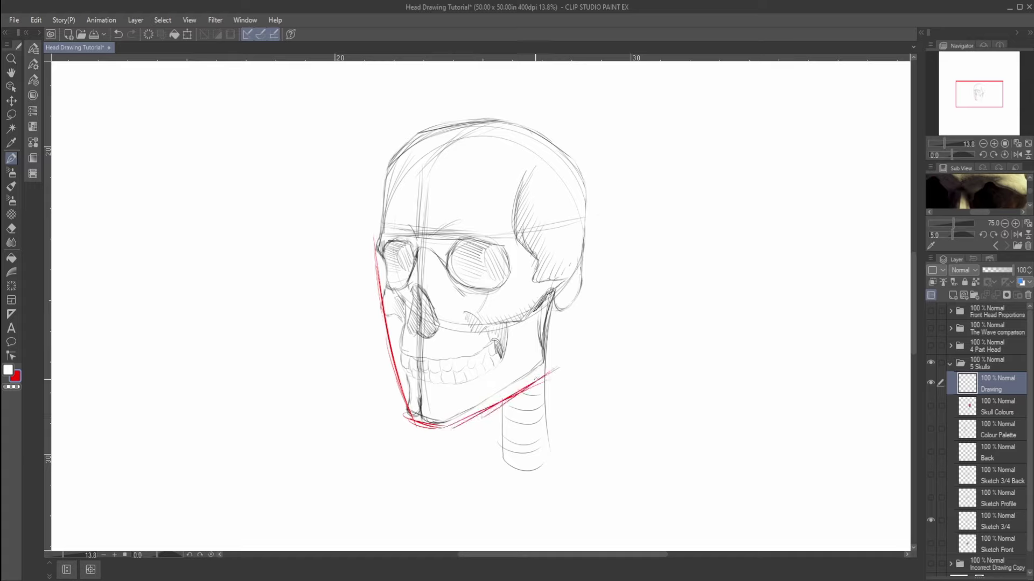
pyautogui.moveTo(553, 305); pyautogui.dragTo(546, 378)
# Sketch two separate red jaw outlines beside the skull, one in front view and one in 3/4 view
pyautogui.moveTo(603, 333)
pyautogui.mouseDown()
pyautogui.moveTo(618, 396)
pyautogui.moveTo(650, 412)
pyautogui.moveTo(681, 406)
pyautogui.moveTo(694, 377)
pyautogui.mouseUp()
pyautogui.moveTo(703, 322); pyautogui.dragTo(695, 377)
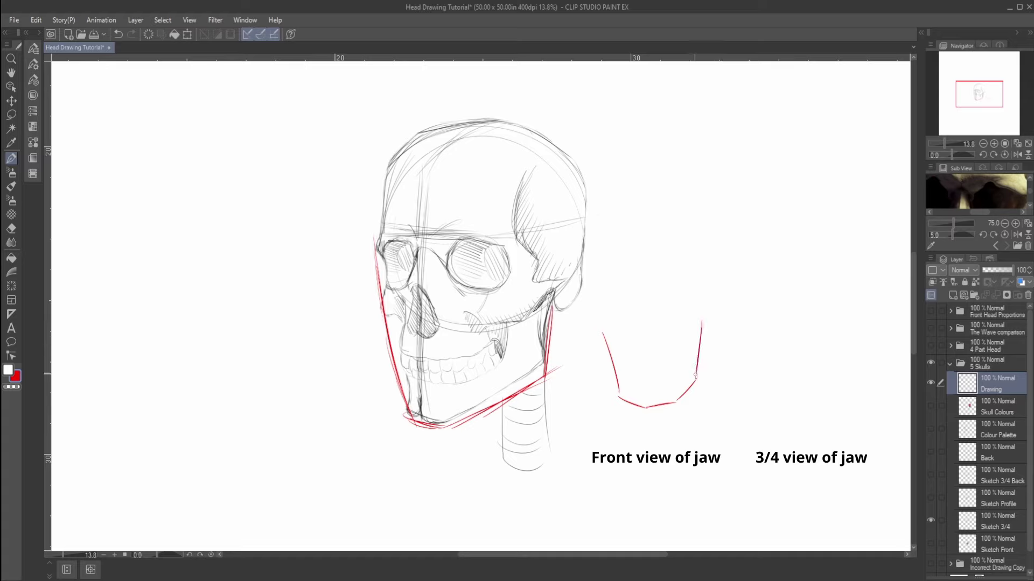
pyautogui.moveTo(727, 310)
pyautogui.mouseDown()
pyautogui.moveTo(747, 422)
pyautogui.moveTo(739, 414)
pyautogui.moveTo(764, 432)
pyautogui.moveTo(832, 392)
pyautogui.mouseUp()
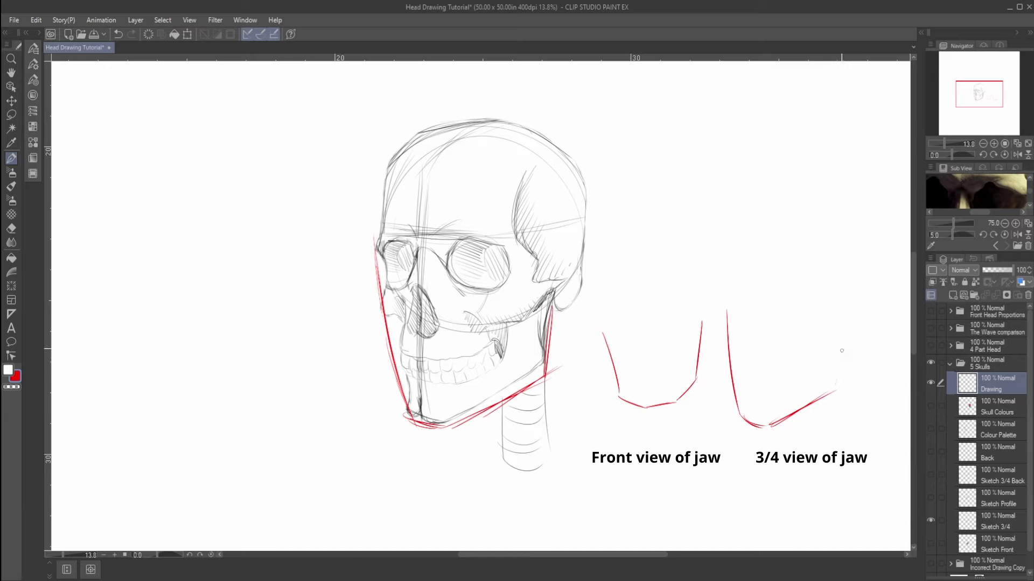
pyautogui.moveTo(844, 342); pyautogui.dragTo(834, 386)
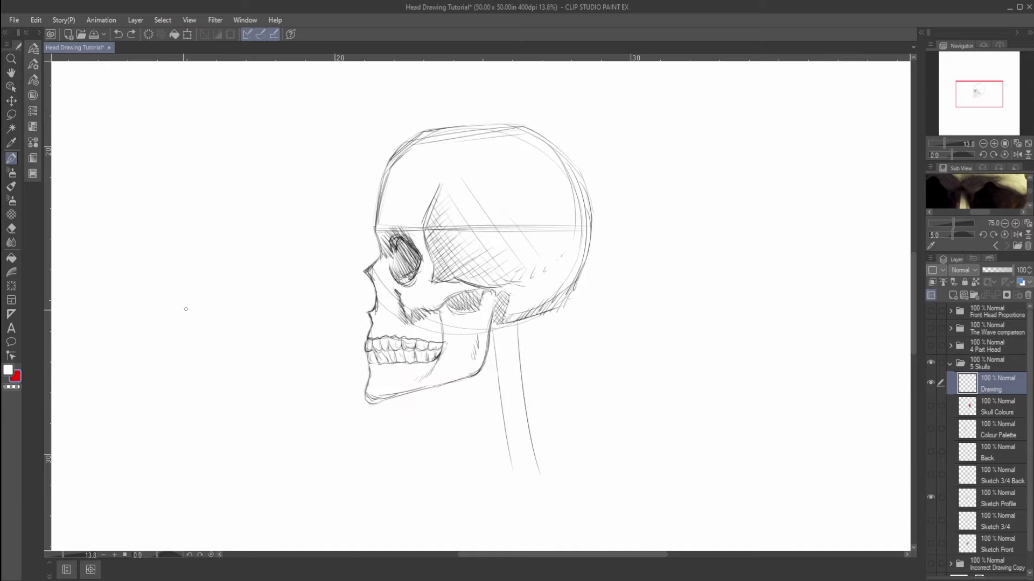
# Try red slope arrows in front of the profile skull and a stroke along its nasal bone, and undo them
pyautogui.moveTo(352, 152)
pyautogui.mouseDown()
pyautogui.moveTo(350, 387)
pyautogui.moveTo(339, 412)
pyautogui.moveTo(347, 402)
pyautogui.mouseUp()
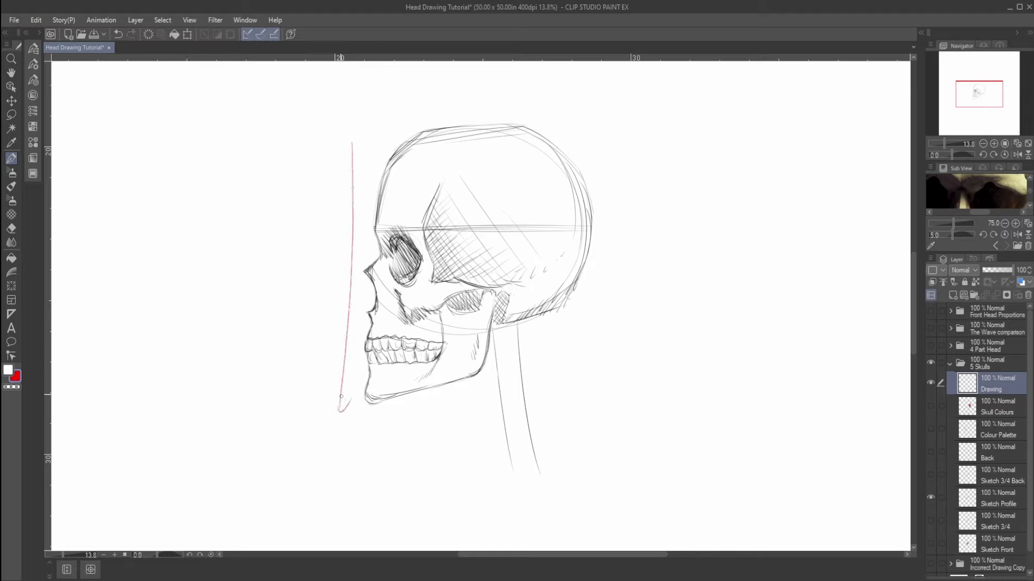
pyautogui.hotkey('ctrl', 'z')
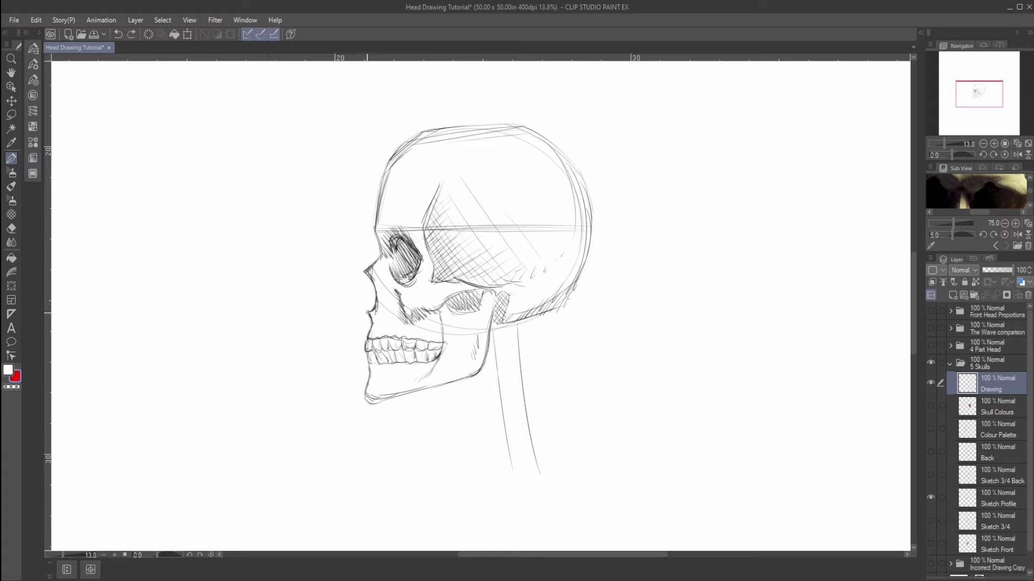
pyautogui.moveTo(365, 147)
pyautogui.mouseDown()
pyautogui.moveTo(262, 426)
pyautogui.moveTo(286, 423)
pyautogui.mouseUp()
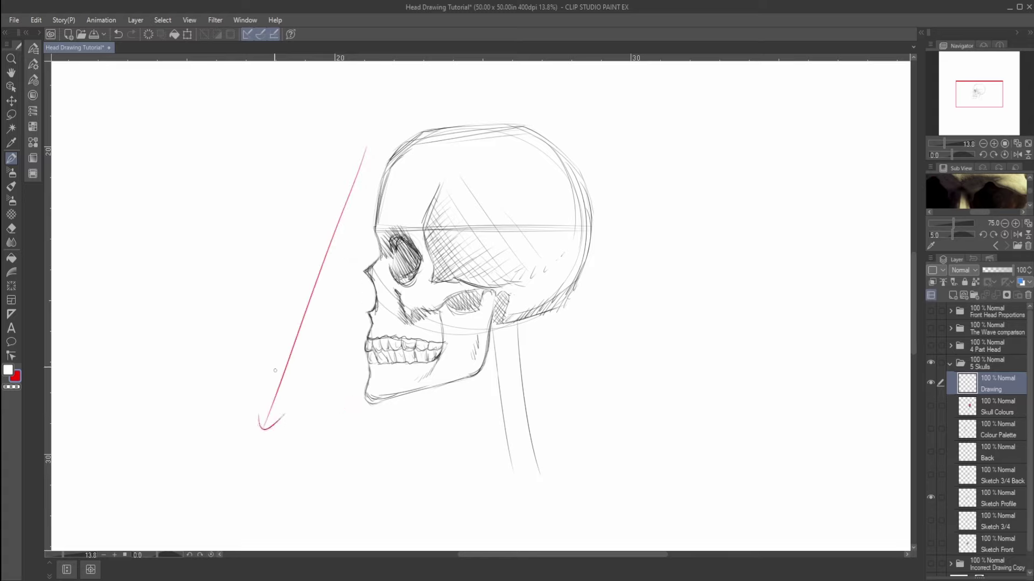
pyautogui.moveTo(272, 134); pyautogui.dragTo(278, 388)
pyautogui.hotkey('ctrl', 'z')
pyautogui.hotkey('ctrl', 'z')
pyautogui.hotkey('ctrl', 'z')
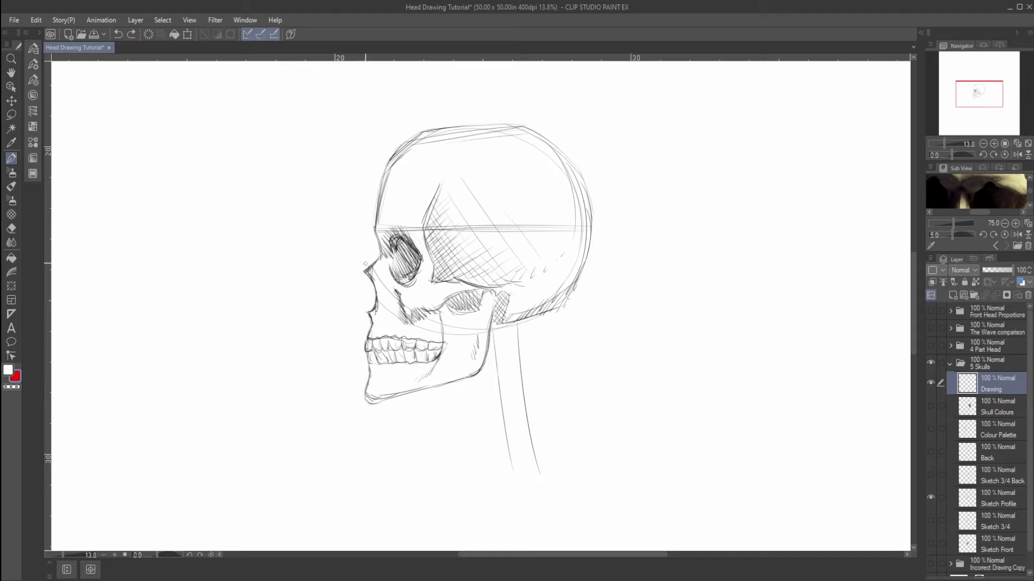
pyautogui.moveTo(379, 257); pyautogui.dragTo(345, 275)
pyautogui.hotkey('ctrl', 'z')
# Sketch a red profile head beside the skull with a round cranium, brow, nose line, jaw, ear and neck
pyautogui.moveTo(171, 189)
pyautogui.mouseDown()
pyautogui.moveTo(294, 230)
pyautogui.moveTo(160, 241)
pyautogui.moveTo(144, 291)
pyautogui.moveTo(154, 302)
pyautogui.moveTo(131, 341)
pyautogui.moveTo(141, 348)
pyautogui.mouseUp()
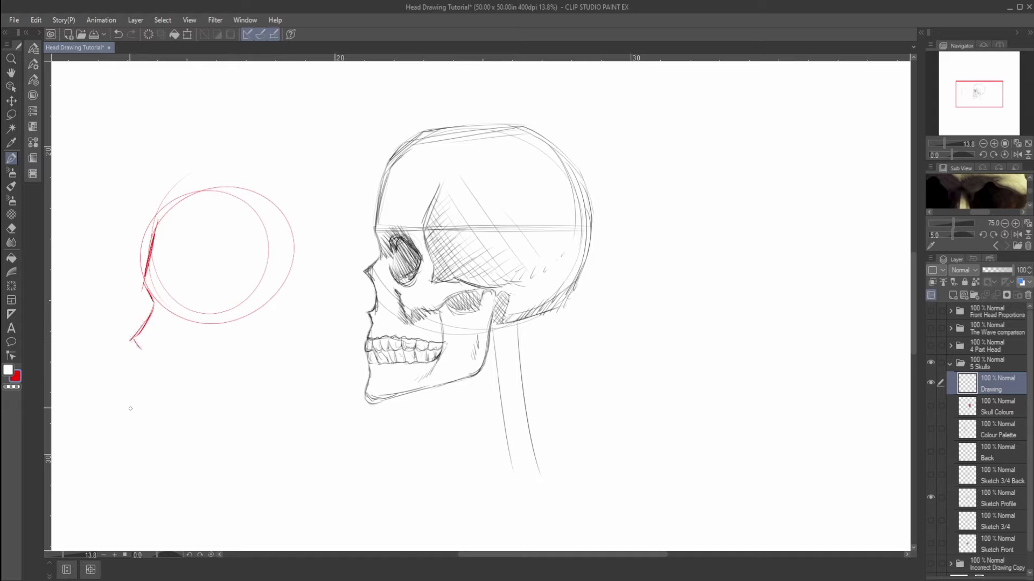
pyautogui.moveTo(129, 407); pyautogui.dragTo(129, 410)
pyautogui.hotkey('ctrl', 'z')
pyautogui.moveTo(133, 341)
pyautogui.mouseDown()
pyautogui.moveTo(149, 388)
pyautogui.moveTo(174, 413)
pyautogui.moveTo(257, 363)
pyautogui.mouseUp()
pyautogui.moveTo(269, 279); pyautogui.dragTo(264, 337)
pyautogui.moveTo(161, 216)
pyautogui.mouseDown()
pyautogui.moveTo(198, 194)
pyautogui.moveTo(320, 222)
pyautogui.moveTo(276, 347)
pyautogui.moveTo(284, 360)
pyautogui.moveTo(275, 421)
pyautogui.mouseUp()
pyautogui.moveTo(205, 401)
pyautogui.mouseDown()
pyautogui.moveTo(216, 425)
pyautogui.moveTo(272, 423)
pyautogui.mouseUp()
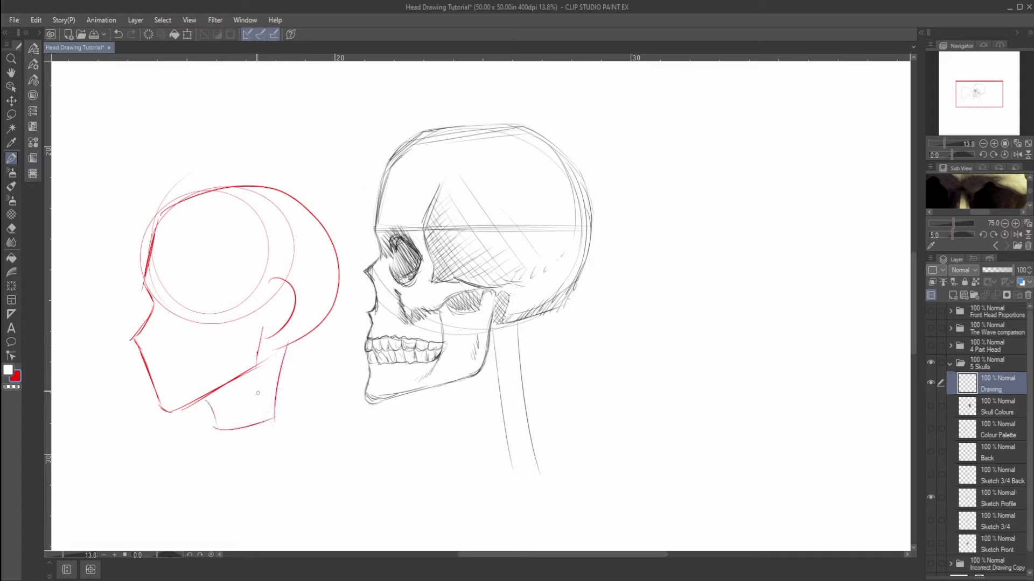
# Refine the chin of the red profile head and add its mouth and eye
pyautogui.moveTo(162, 407); pyautogui.dragTo(168, 414)
pyautogui.moveTo(155, 371); pyautogui.dragTo(187, 375)
pyautogui.moveTo(170, 291); pyautogui.dragTo(171, 312)
pyautogui.moveTo(170, 292)
pyautogui.mouseDown()
pyautogui.moveTo(191, 314)
pyautogui.moveTo(176, 316)
pyautogui.moveTo(164, 282)
pyautogui.moveTo(190, 290)
pyautogui.mouseUp()
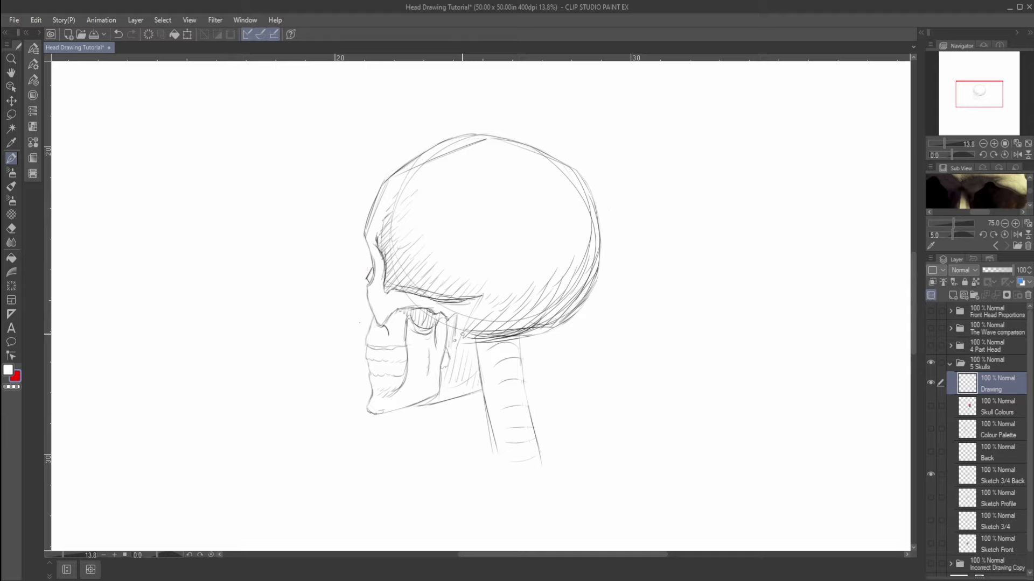
# Sketch a red 3/4 back view face beside the skull with brow, cheek, jaw, neck line and eye
pyautogui.moveTo(199, 198); pyautogui.dragTo(186, 264)
pyautogui.moveTo(195, 226)
pyautogui.mouseDown()
pyautogui.moveTo(187, 336)
pyautogui.moveTo(209, 404)
pyautogui.moveTo(251, 359)
pyautogui.mouseUp()
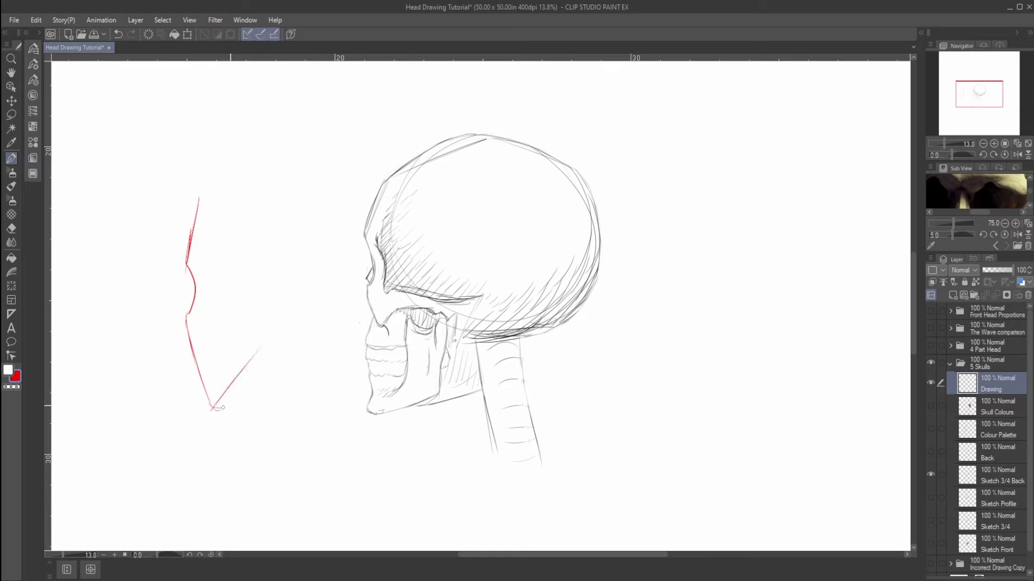
pyautogui.moveTo(215, 408); pyautogui.dragTo(237, 403)
pyautogui.moveTo(276, 349); pyautogui.dragTo(310, 491)
pyautogui.moveTo(203, 273)
pyautogui.mouseDown()
pyautogui.moveTo(203, 304)
pyautogui.moveTo(213, 288)
pyautogui.moveTo(208, 294)
pyautogui.moveTo(197, 266)
pyautogui.moveTo(223, 275)
pyautogui.mouseUp()
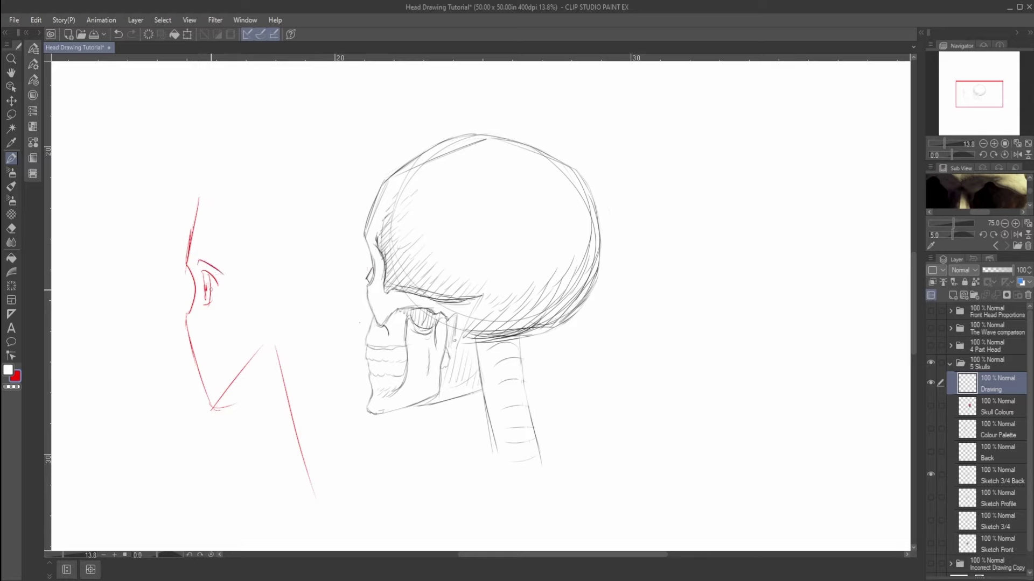
pyautogui.moveTo(192, 329); pyautogui.dragTo(208, 357)
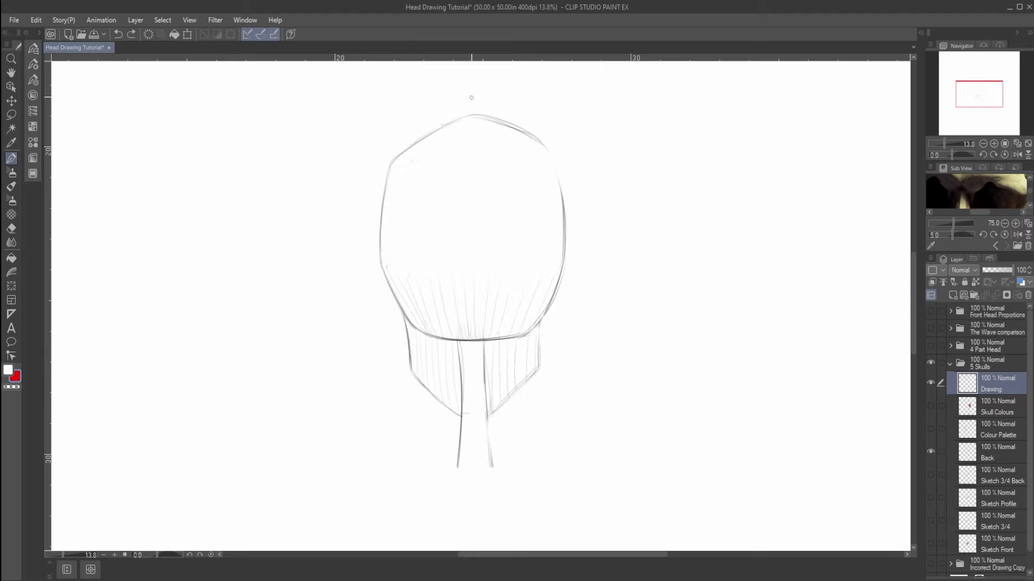
# Try a wide red oval around the back view skull, and undo it
pyautogui.moveTo(457, 96)
pyautogui.mouseDown()
pyautogui.moveTo(326, 181)
pyautogui.moveTo(347, 313)
pyautogui.moveTo(514, 366)
pyautogui.mouseUp()
pyautogui.moveTo(618, 140); pyautogui.dragTo(457, 95)
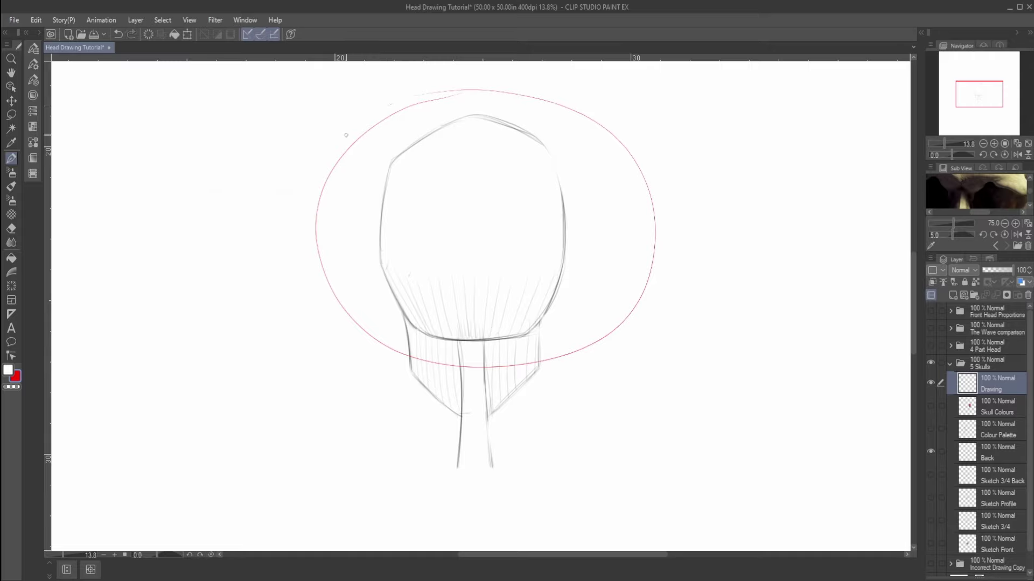
pyautogui.hotkey('ctrl', 'z')
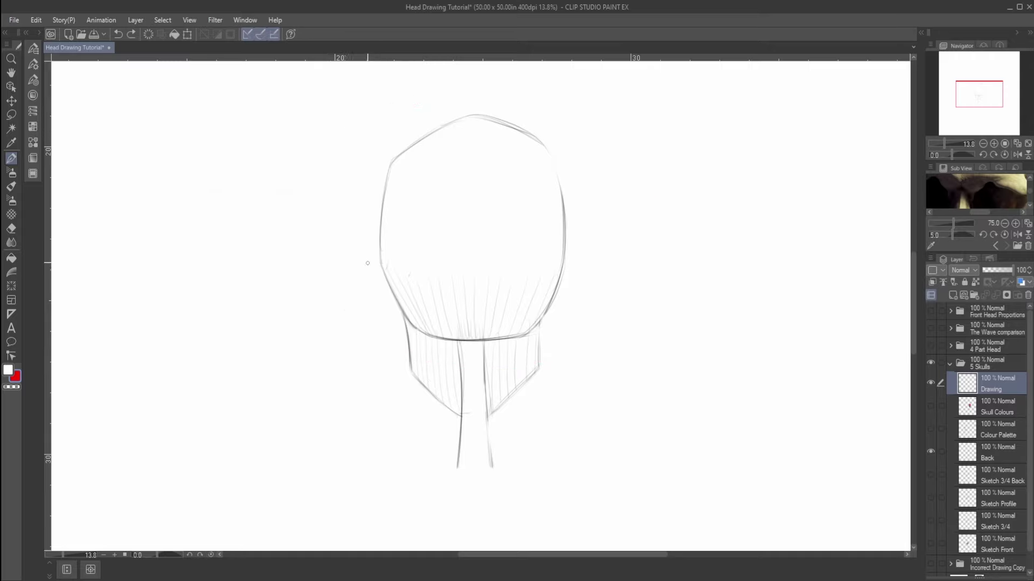
# Try red strokes along both lower sides of the back view cranium, and undo them
pyautogui.moveTo(381, 255)
pyautogui.mouseDown()
pyautogui.moveTo(370, 256)
pyautogui.moveTo(387, 322)
pyautogui.moveTo(405, 330)
pyautogui.mouseUp()
pyautogui.moveTo(568, 255)
pyautogui.mouseDown()
pyautogui.moveTo(569, 306)
pyautogui.moveTo(538, 335)
pyautogui.mouseUp()
pyautogui.hotkey('ctrl', 'z')
pyautogui.hotkey('ctrl', 'z')
# Try red neck lines running down from both sides of the back view skull, and undo them
pyautogui.moveTo(405, 320); pyautogui.dragTo(407, 327)
pyautogui.moveTo(405, 319); pyautogui.dragTo(405, 483)
pyautogui.moveTo(536, 327); pyautogui.dragTo(565, 470)
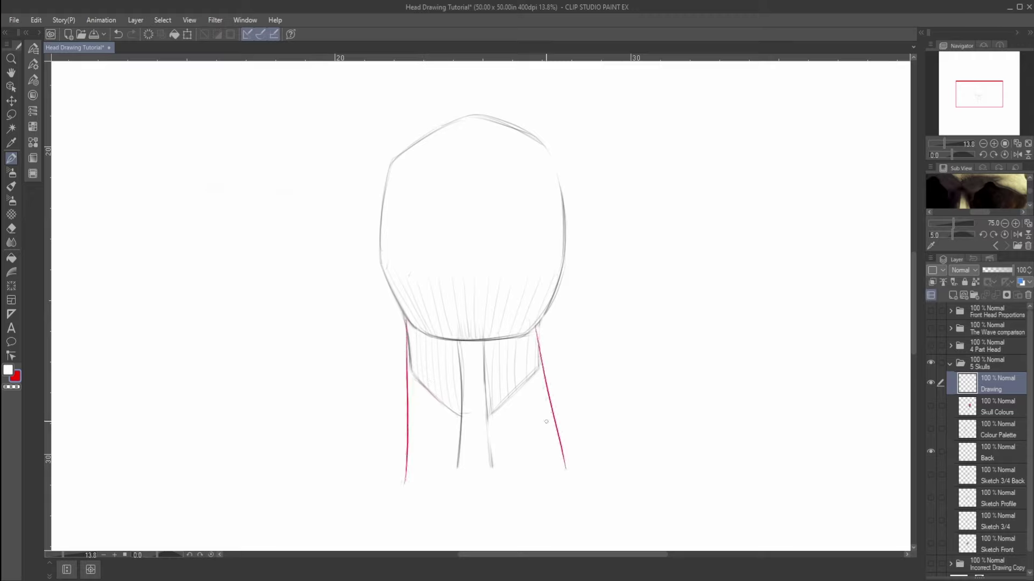
pyautogui.hotkey('ctrl', 'z')
pyautogui.hotkey('ctrl', 'z')
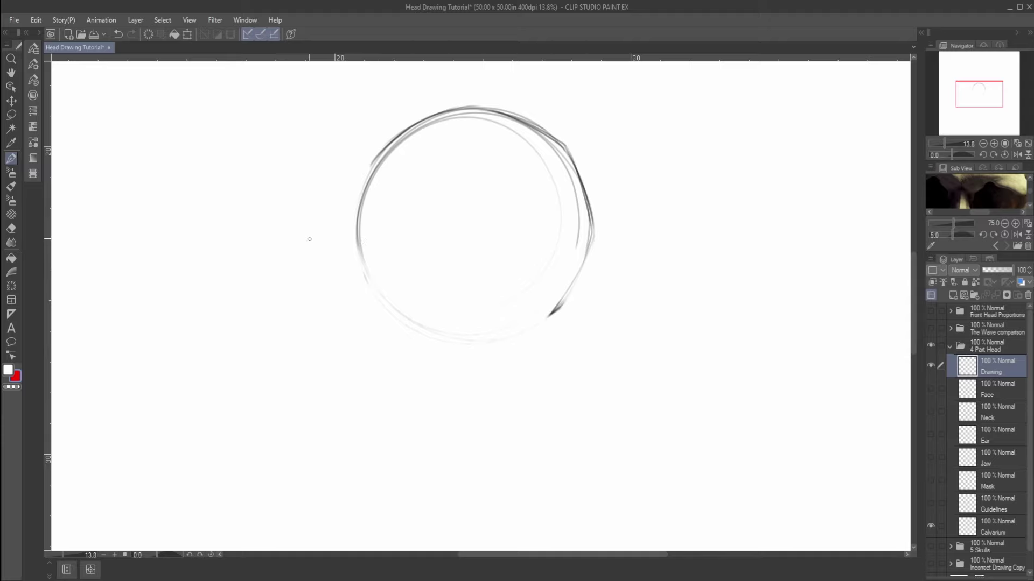
# Show the Guidelines and Mask layers over the calvarium circle in the 4 Part Head group
pyautogui.click(930, 503)
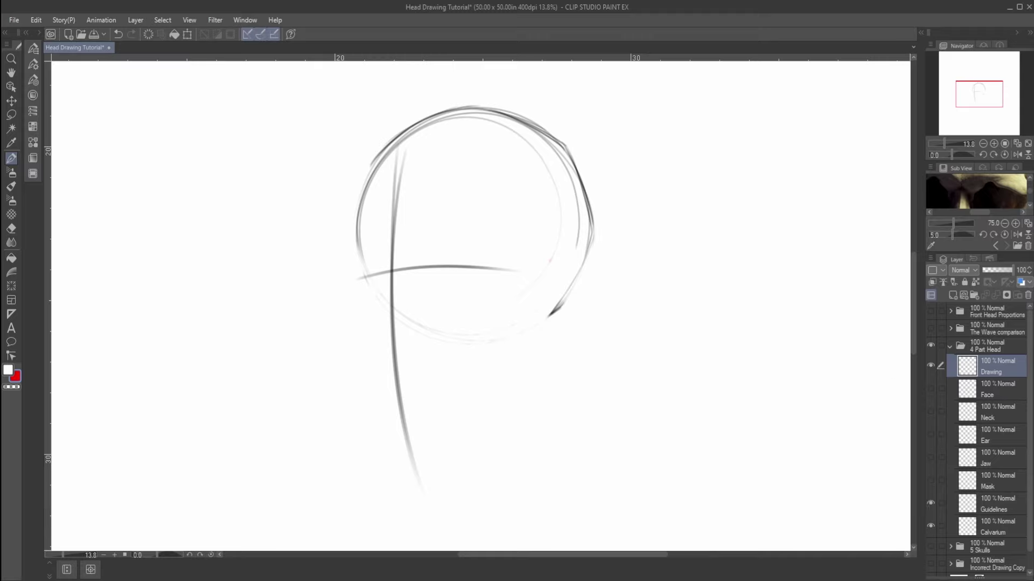
pyautogui.click(931, 480)
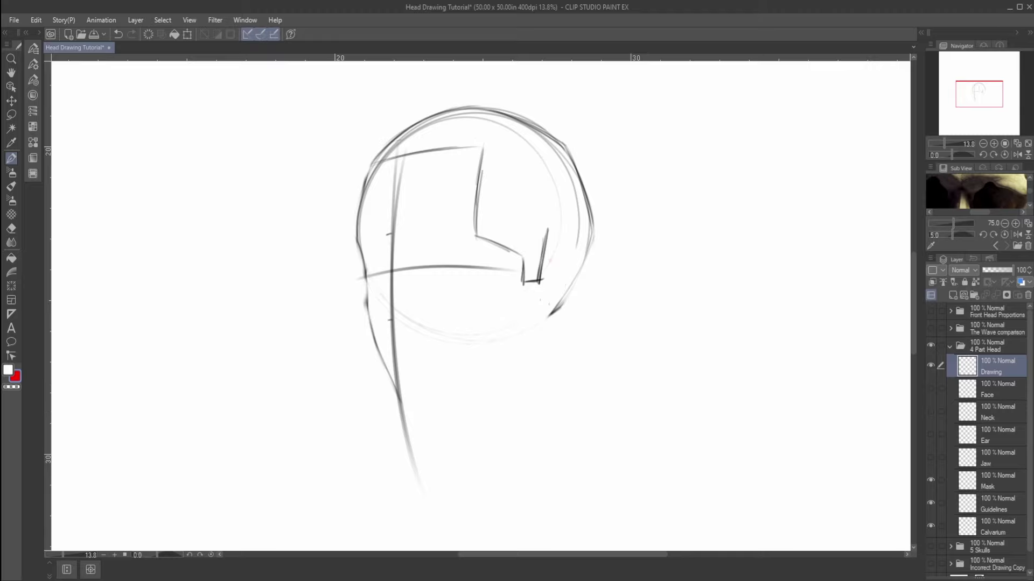
# Show the Jaw, Neck and Ear layers in the 4 Part Head group
pyautogui.click(930, 457)
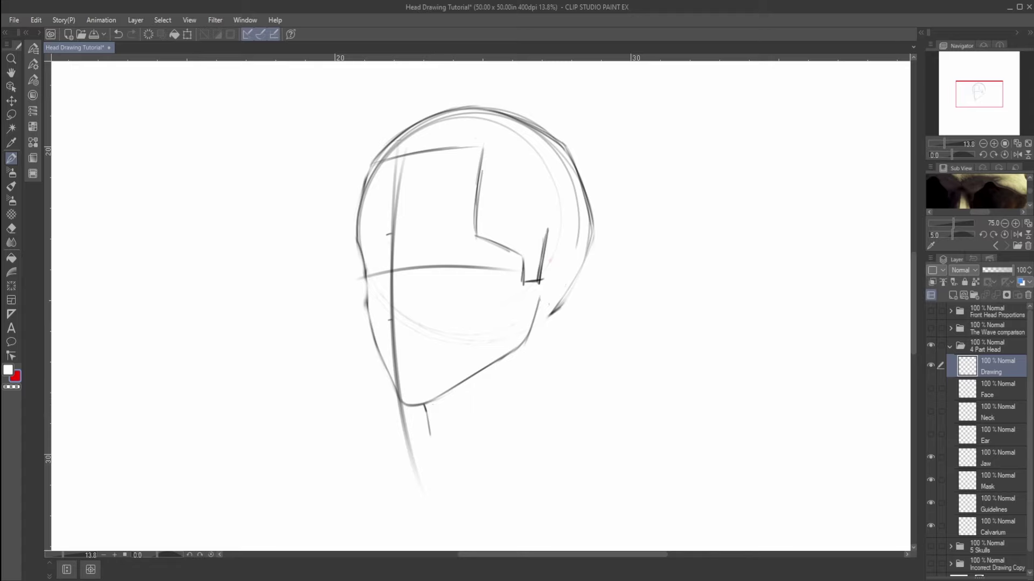
pyautogui.click(930, 411)
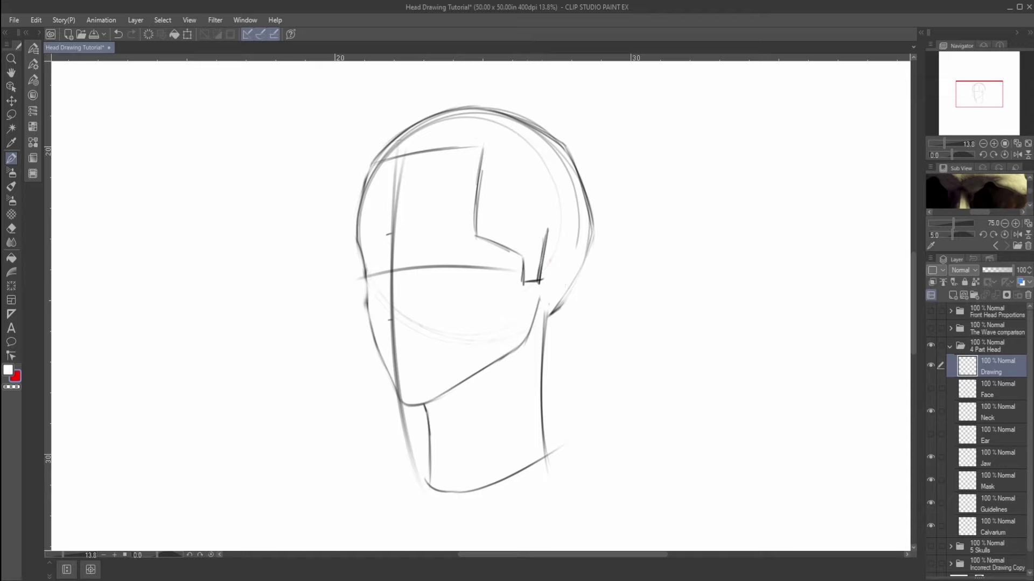
pyautogui.click(930, 434)
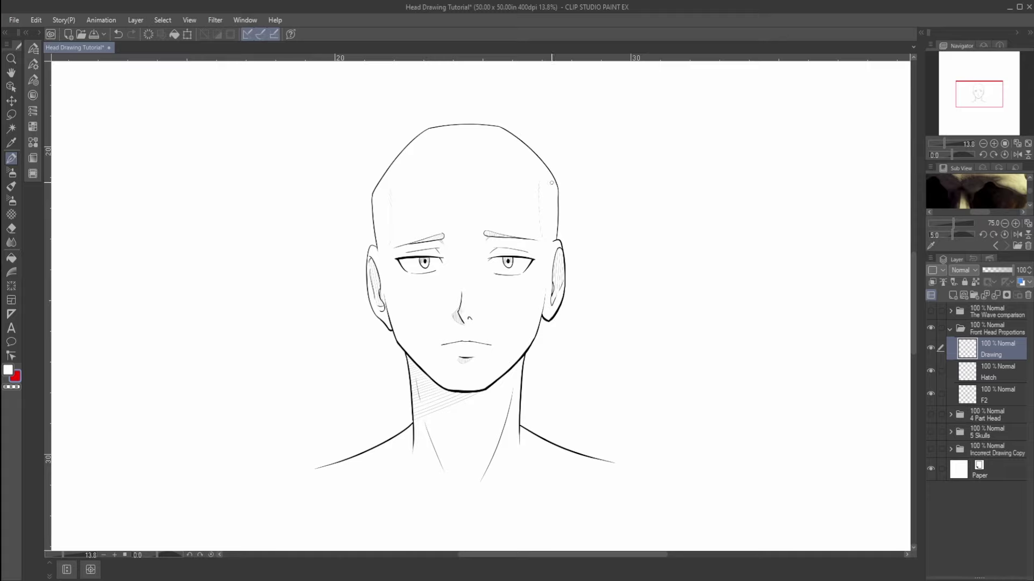
# Draw a red circle beside the front view face, crossed by a long vertical centre line and a horizontal brow line
pyautogui.moveTo(730, 128)
pyautogui.mouseDown()
pyautogui.moveTo(840, 258)
pyautogui.moveTo(721, 131)
pyautogui.mouseUp()
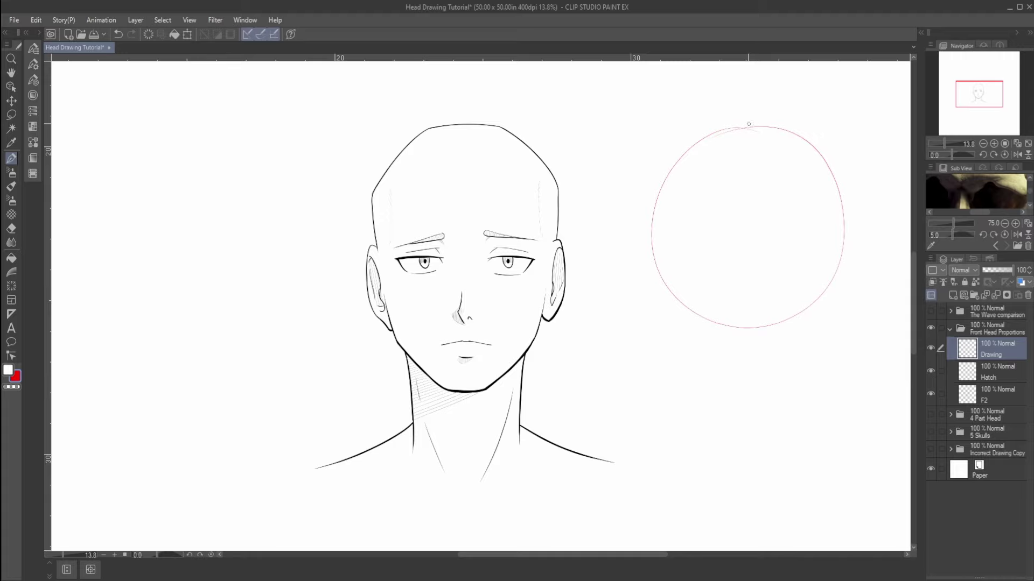
pyautogui.moveTo(748, 124); pyautogui.dragTo(757, 365)
pyautogui.moveTo(746, 133); pyautogui.dragTo(756, 412)
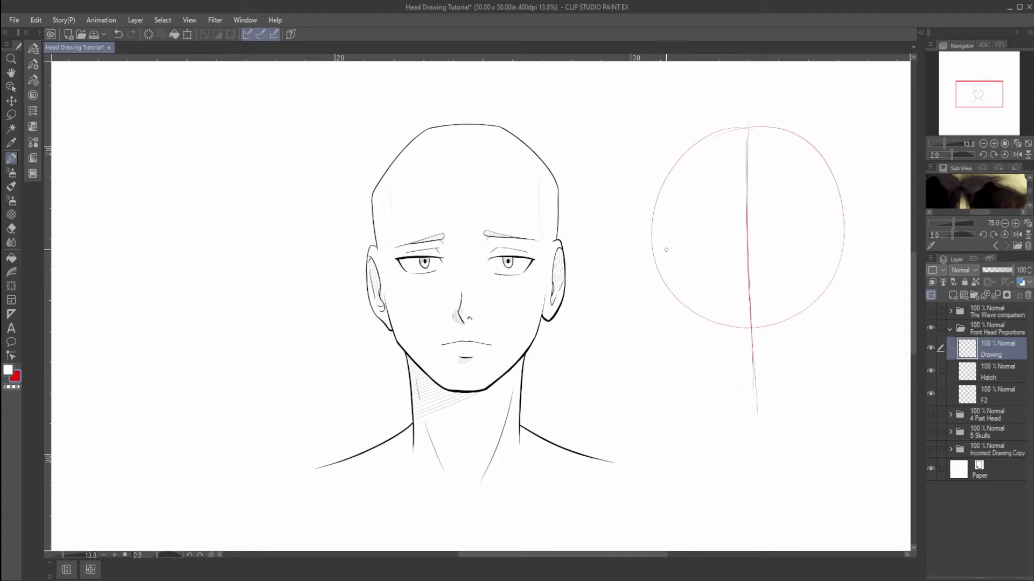
pyautogui.moveTo(659, 238); pyautogui.dragTo(827, 233)
pyautogui.moveTo(624, 236)
pyautogui.mouseDown()
pyautogui.moveTo(895, 232)
pyautogui.moveTo(836, 231)
pyautogui.mouseUp()
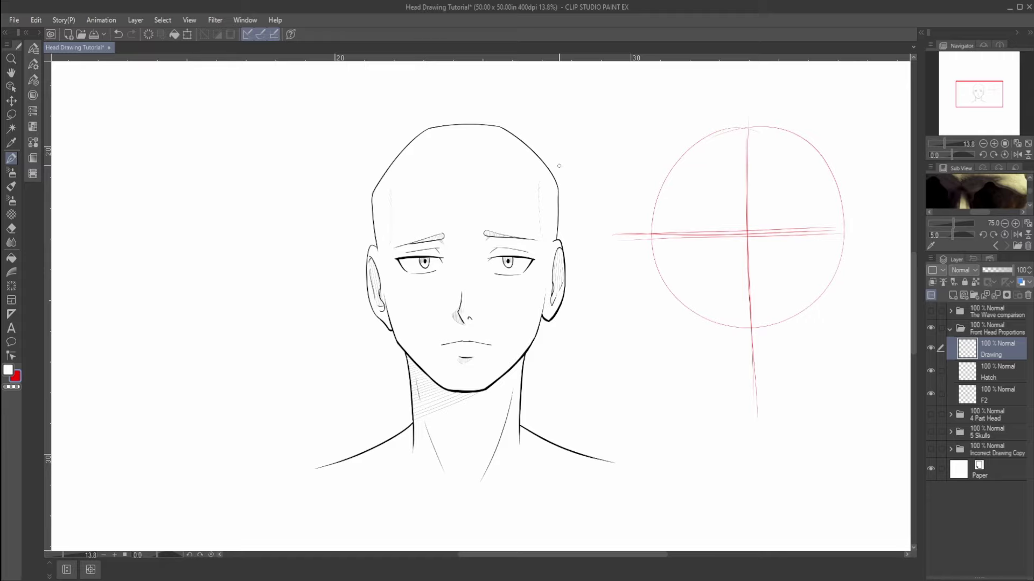
# Mark the hairline, brow, nose base and chin in red on the front view face, and bracket the three facial thirds beside it
pyautogui.moveTo(462, 170); pyautogui.dragTo(473, 170)
pyautogui.moveTo(462, 237); pyautogui.dragTo(469, 237)
pyautogui.moveTo(471, 319); pyautogui.dragTo(458, 321)
pyautogui.moveTo(463, 393)
pyautogui.mouseDown()
pyautogui.moveTo(473, 394)
pyautogui.moveTo(462, 394)
pyautogui.mouseUp()
pyautogui.hotkey('ctrl', 'z')
pyautogui.hotkey('ctrl', 'y')
pyautogui.moveTo(430, 322); pyautogui.dragTo(340, 321)
pyautogui.moveTo(454, 396); pyautogui.dragTo(346, 399)
pyautogui.moveTo(323, 167)
pyautogui.mouseDown()
pyautogui.moveTo(313, 183)
pyautogui.moveTo(322, 235)
pyautogui.moveTo(307, 240)
pyautogui.moveTo(309, 330)
pyautogui.moveTo(331, 400)
pyautogui.mouseUp()
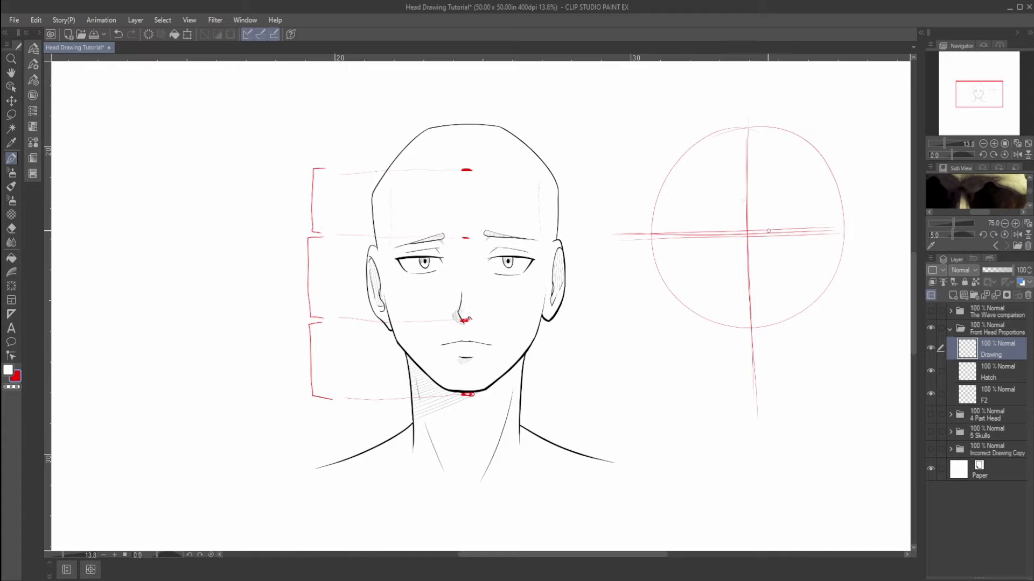
# Mark the brow, nose base, chin and hairline in equal thirds along the red circle's centre line
pyautogui.moveTo(744, 232); pyautogui.dragTo(761, 233)
pyautogui.moveTo(744, 312); pyautogui.dragTo(753, 312)
pyautogui.moveTo(779, 233); pyautogui.dragTo(774, 302)
pyautogui.hotkey('ctrl', 'z')
pyautogui.moveTo(783, 233)
pyautogui.mouseDown()
pyautogui.moveTo(800, 240)
pyautogui.moveTo(786, 308)
pyautogui.mouseUp()
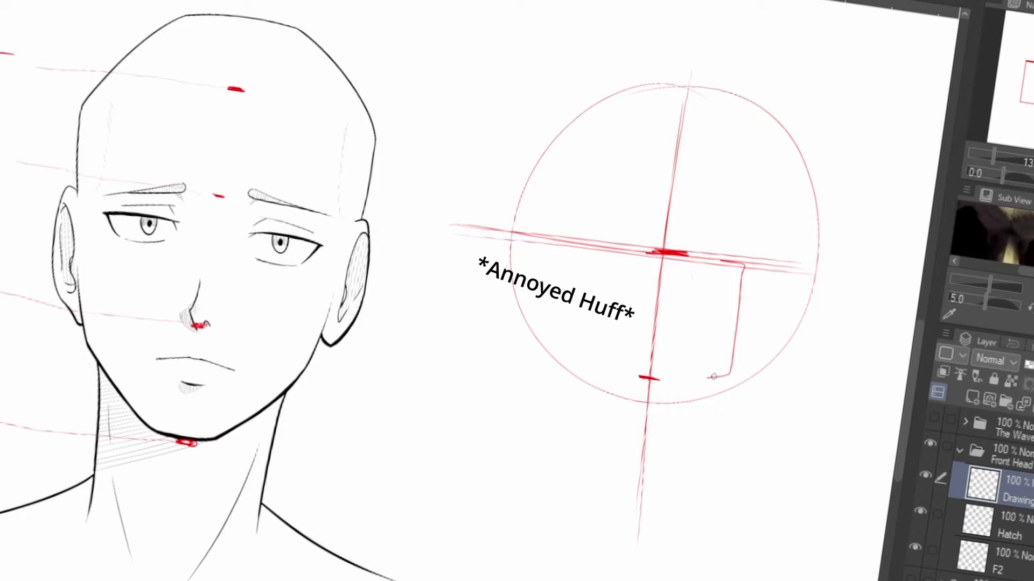
pyautogui.hotkey('ctrl', 'z')
pyautogui.moveTo(785, 234)
pyautogui.mouseDown()
pyautogui.moveTo(800, 249)
pyautogui.moveTo(797, 312)
pyautogui.moveTo(784, 315)
pyautogui.moveTo(801, 315)
pyautogui.moveTo(799, 397)
pyautogui.moveTo(761, 398)
pyautogui.mouseUp()
pyautogui.moveTo(790, 226)
pyautogui.mouseDown()
pyautogui.moveTo(788, 147)
pyautogui.moveTo(737, 145)
pyautogui.mouseUp()
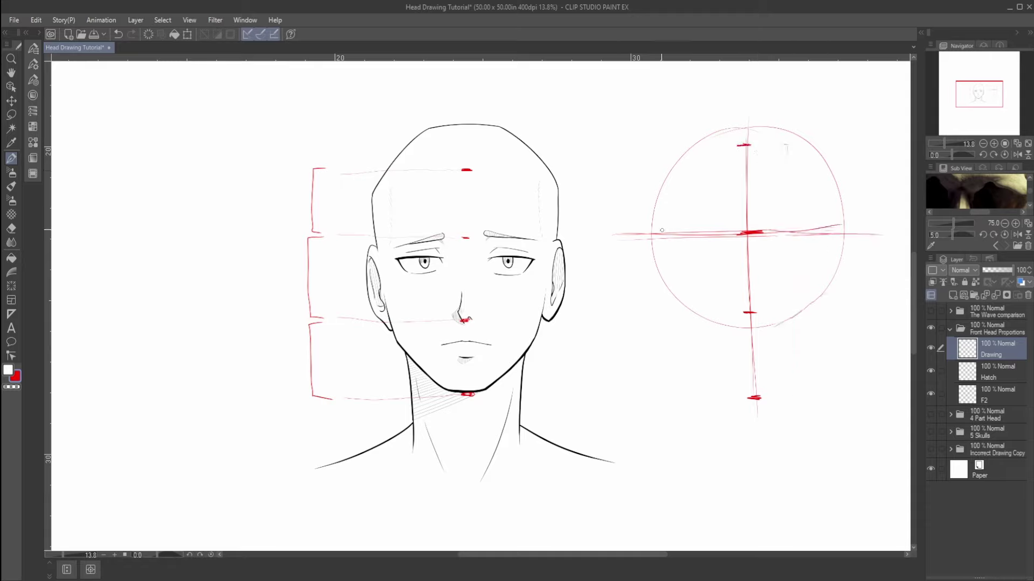
# Draw slightly tapering side planes down both sides of the red circle
pyautogui.moveTo(659, 194); pyautogui.dragTo(676, 329)
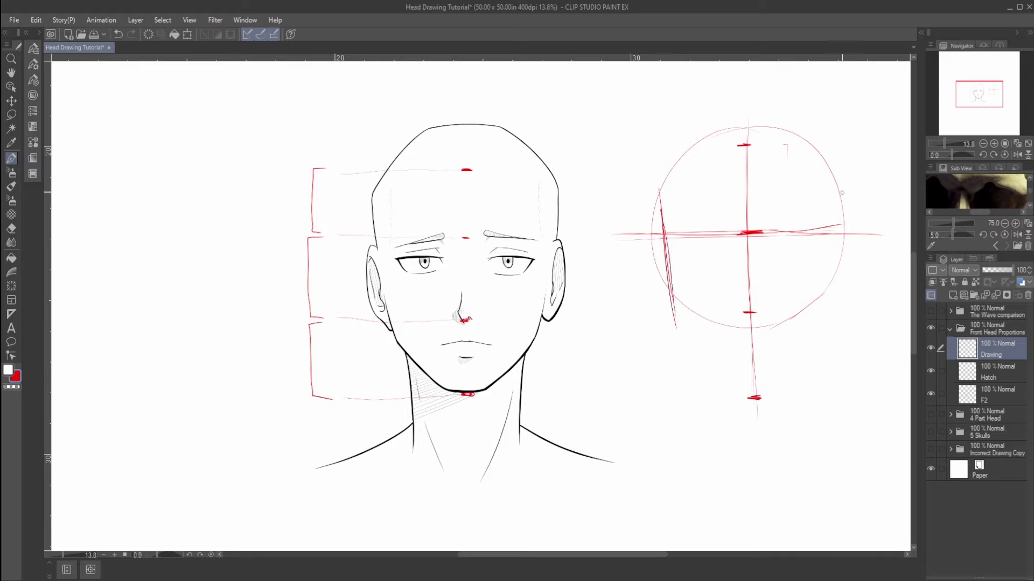
pyautogui.moveTo(840, 187); pyautogui.dragTo(830, 323)
pyautogui.moveTo(839, 208); pyautogui.dragTo(831, 321)
pyautogui.moveTo(838, 234); pyautogui.dragTo(827, 339)
# Sketch a red three-quarter head on the other side of the face, with a cranium circle, angular jaw and ear
pyautogui.moveTo(162, 185)
pyautogui.mouseDown()
pyautogui.moveTo(219, 212)
pyautogui.moveTo(149, 182)
pyautogui.moveTo(141, 373)
pyautogui.moveTo(245, 231)
pyautogui.moveTo(183, 360)
pyautogui.moveTo(217, 342)
pyautogui.mouseUp()
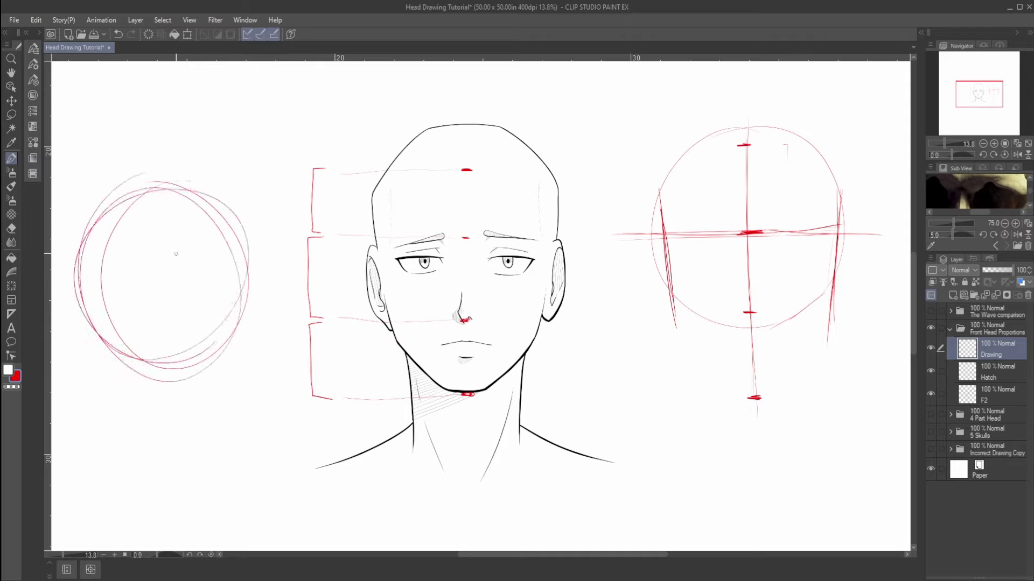
pyautogui.moveTo(84, 301); pyautogui.dragTo(111, 431)
pyautogui.moveTo(85, 311)
pyautogui.mouseDown()
pyautogui.moveTo(107, 420)
pyautogui.moveTo(126, 437)
pyautogui.moveTo(195, 395)
pyautogui.mouseUp()
pyautogui.moveTo(139, 437); pyautogui.dragTo(210, 386)
pyautogui.moveTo(211, 331); pyautogui.dragTo(204, 399)
pyautogui.moveTo(213, 307)
pyautogui.mouseDown()
pyautogui.moveTo(217, 358)
pyautogui.moveTo(229, 351)
pyautogui.moveTo(209, 326)
pyautogui.moveTo(219, 347)
pyautogui.mouseUp()
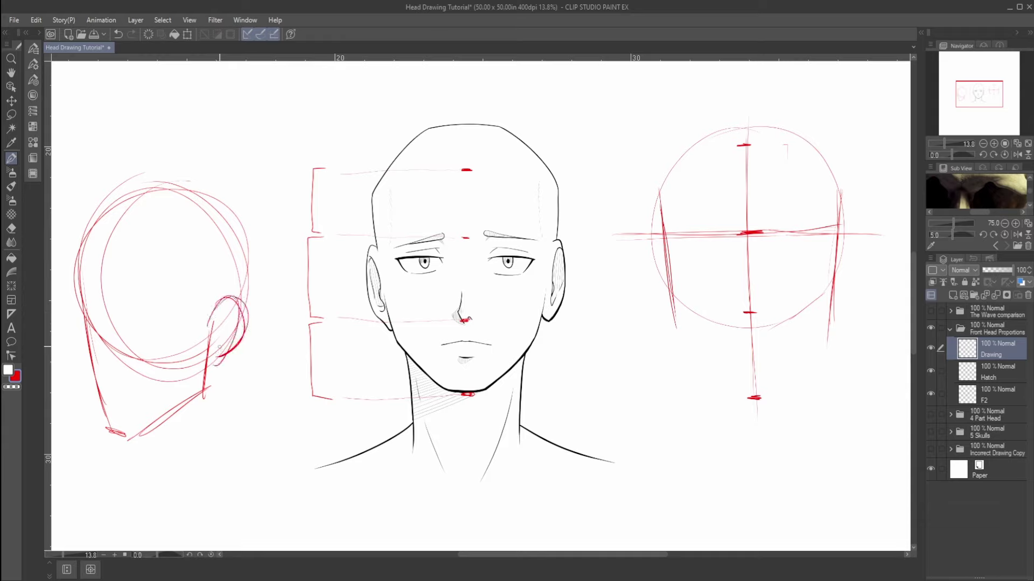
# Add a horizontal guideline to the three-quarter head, try a vertical centre line on its face, and undo the last strokes
pyautogui.moveTo(80, 322)
pyautogui.mouseDown()
pyautogui.moveTo(185, 323)
pyautogui.moveTo(120, 316)
pyautogui.moveTo(195, 330)
pyautogui.mouseUp()
pyautogui.moveTo(118, 190); pyautogui.dragTo(110, 453)
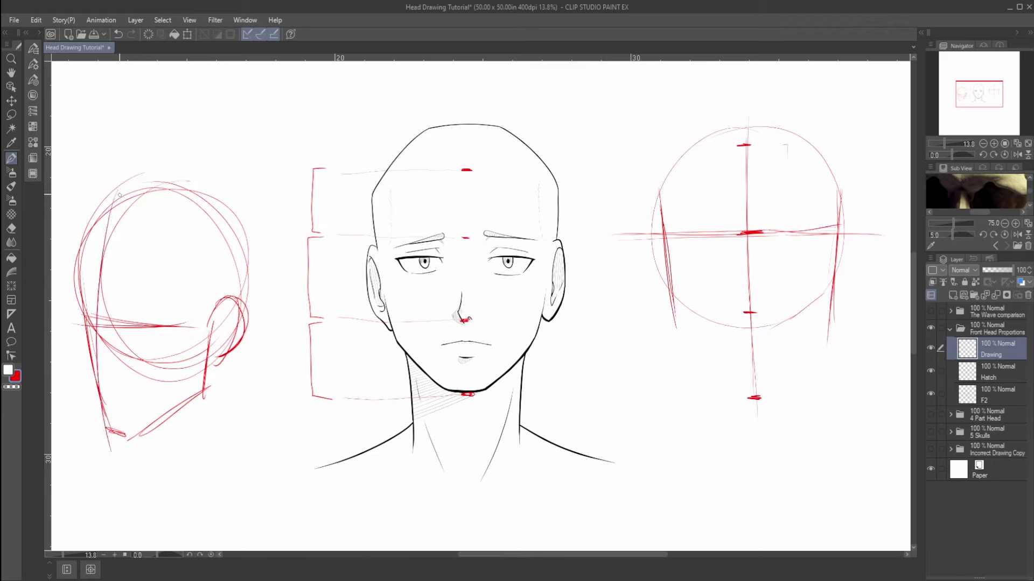
pyautogui.moveTo(118, 208); pyautogui.dragTo(123, 455)
pyautogui.moveTo(115, 202); pyautogui.dragTo(116, 444)
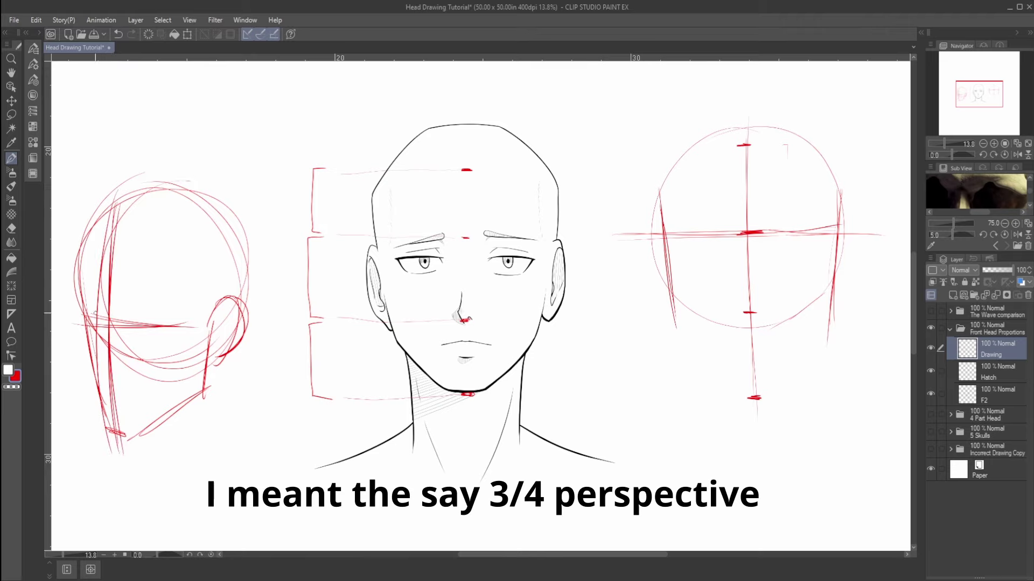
pyautogui.hotkey('ctrl', 'z')
pyautogui.hotkey('ctrl', 'z')
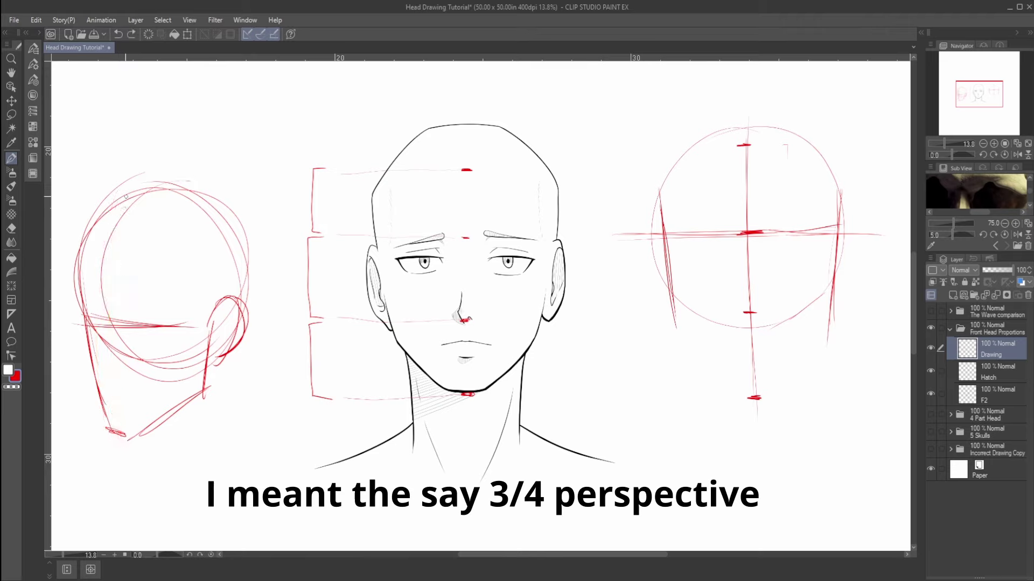
# Redraw the curved centre line of the three-quarter head's face, and add its neck and shoulder lines
pyautogui.moveTo(121, 205)
pyautogui.mouseDown()
pyautogui.moveTo(107, 375)
pyautogui.moveTo(118, 431)
pyautogui.mouseUp()
pyautogui.moveTo(108, 329); pyautogui.dragTo(120, 452)
pyautogui.moveTo(112, 405); pyautogui.dragTo(120, 461)
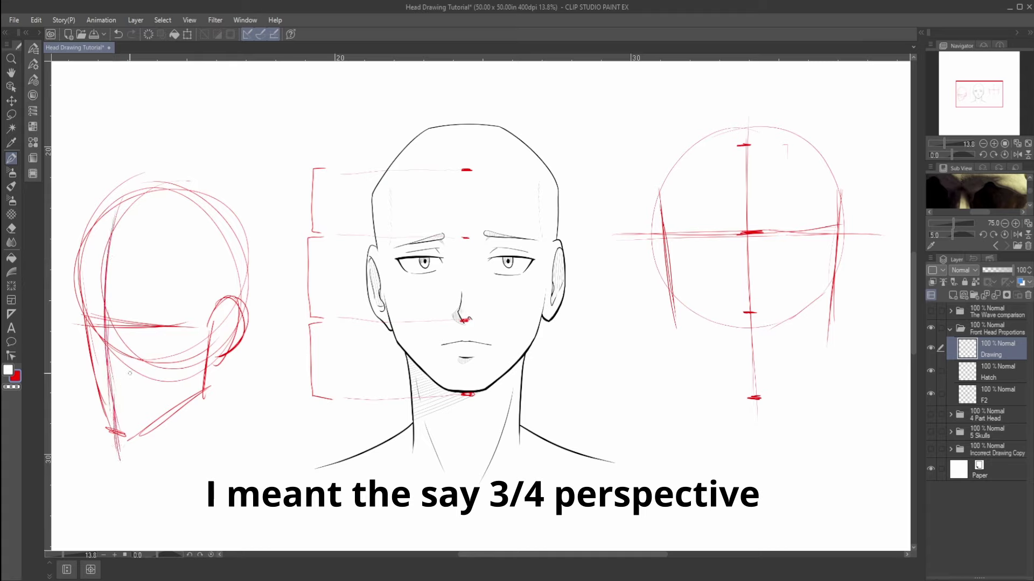
pyautogui.moveTo(117, 235)
pyautogui.mouseDown()
pyautogui.moveTo(127, 205)
pyautogui.moveTo(184, 179)
pyautogui.moveTo(116, 301)
pyautogui.mouseUp()
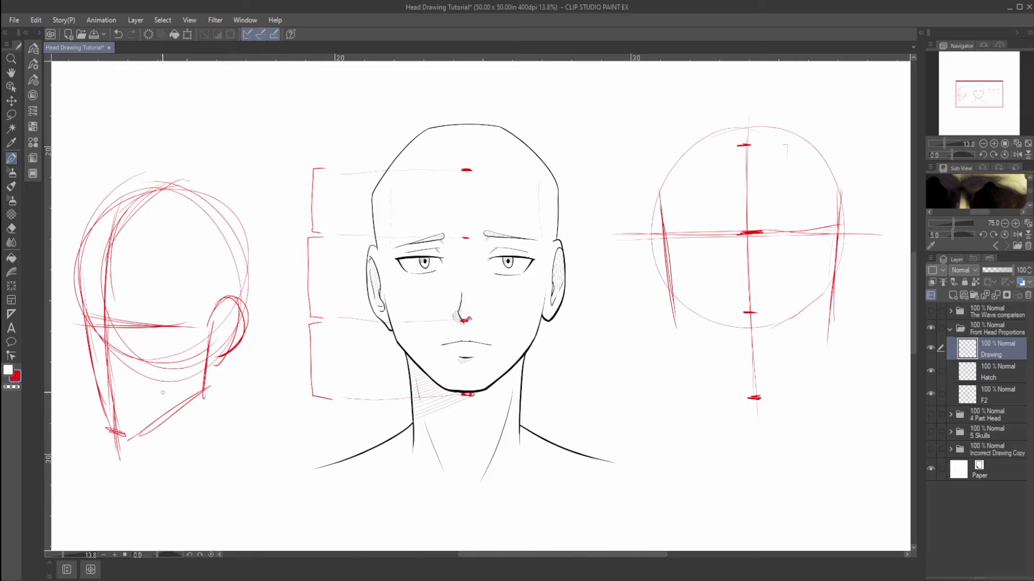
pyautogui.moveTo(215, 354); pyautogui.dragTo(228, 461)
pyautogui.moveTo(135, 438)
pyautogui.mouseDown()
pyautogui.moveTo(142, 484)
pyautogui.moveTo(194, 481)
pyautogui.moveTo(171, 492)
pyautogui.moveTo(235, 463)
pyautogui.moveTo(259, 477)
pyautogui.moveTo(105, 471)
pyautogui.mouseUp()
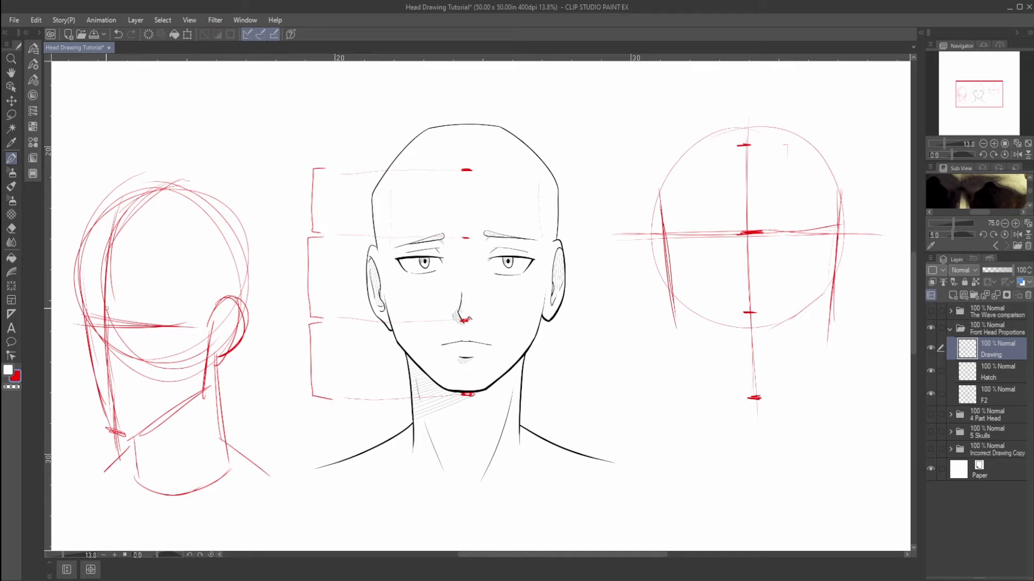
# Mark the facial divisions along the three-quarter head's centre line and hatch the side plane from cranium to jaw
pyautogui.moveTo(94, 310); pyautogui.dragTo(115, 314)
pyautogui.moveTo(102, 371); pyautogui.dragTo(116, 376)
pyautogui.moveTo(125, 432); pyautogui.dragTo(113, 430)
pyautogui.moveTo(106, 246); pyautogui.dragTo(119, 247)
pyautogui.moveTo(245, 234)
pyautogui.mouseDown()
pyautogui.moveTo(186, 304)
pyautogui.moveTo(127, 434)
pyautogui.moveTo(186, 372)
pyautogui.moveTo(227, 268)
pyautogui.mouseUp()
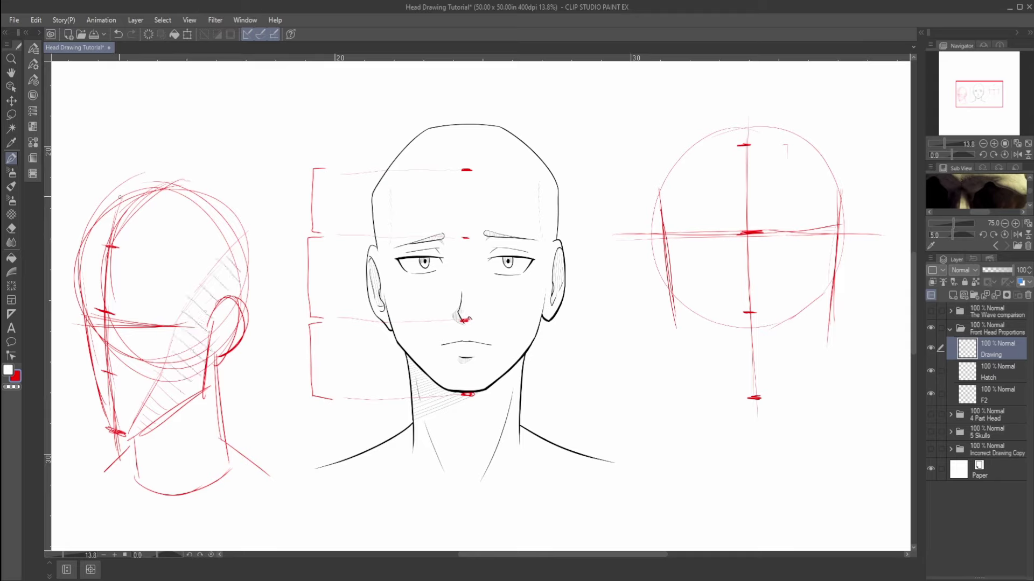
# Add a brow line to the three-quarter head and extend the cranium outline over the top and behind the ear
pyautogui.moveTo(110, 251); pyautogui.dragTo(215, 257)
pyautogui.moveTo(97, 221)
pyautogui.mouseDown()
pyautogui.moveTo(217, 187)
pyautogui.moveTo(188, 191)
pyautogui.moveTo(259, 210)
pyautogui.mouseUp()
pyautogui.moveTo(211, 259)
pyautogui.mouseDown()
pyautogui.moveTo(256, 224)
pyautogui.moveTo(240, 234)
pyautogui.moveTo(254, 301)
pyautogui.mouseUp()
pyautogui.moveTo(261, 233); pyautogui.dragTo(252, 327)
pyautogui.moveTo(260, 323); pyautogui.dragTo(232, 354)
pyautogui.moveTo(152, 204)
pyautogui.mouseDown()
pyautogui.moveTo(244, 198)
pyautogui.moveTo(169, 194)
pyautogui.mouseUp()
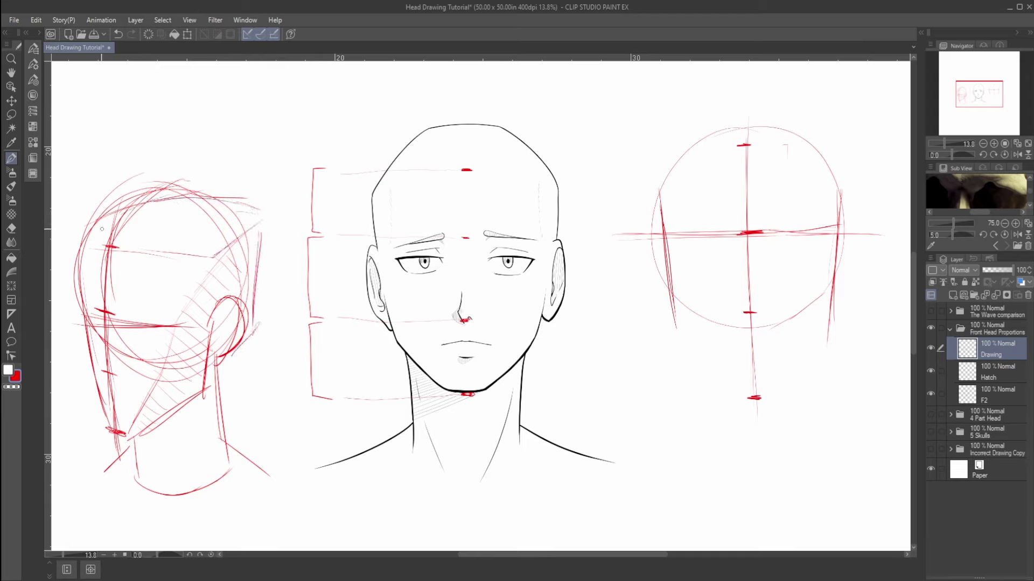
# Delete the whole red three-quarter head sketch
pyautogui.moveTo(104, 443); pyautogui.dragTo(155, 397)
pyautogui.press('Delete')
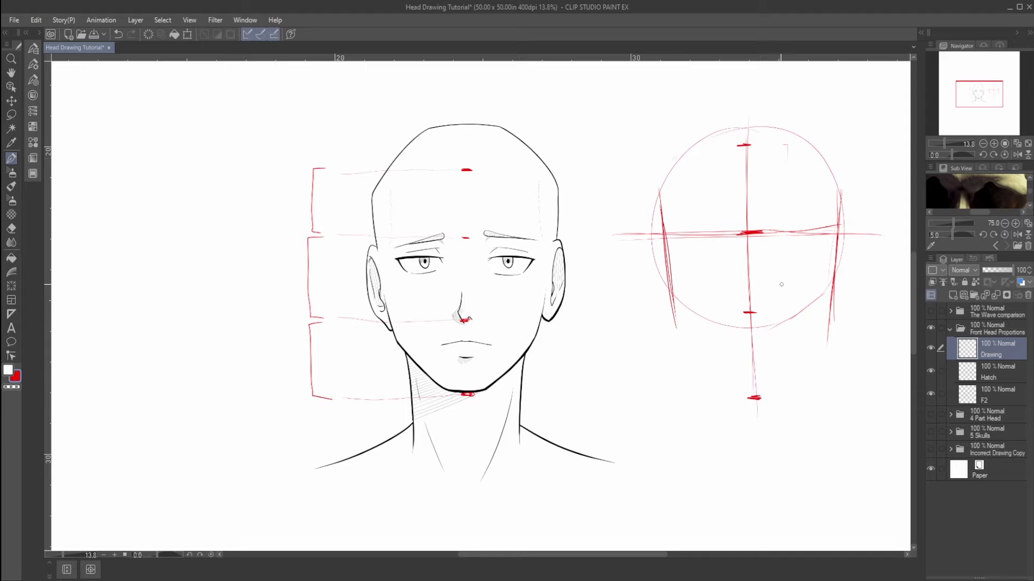
# Draw two round red eye sockets below the brow line, one on each side of the front head construction's centre line
pyautogui.moveTo(809, 267)
pyautogui.mouseDown()
pyautogui.moveTo(804, 290)
pyautogui.moveTo(785, 288)
pyautogui.moveTo(778, 267)
pyautogui.mouseUp()
pyautogui.moveTo(703, 253)
pyautogui.mouseDown()
pyautogui.moveTo(700, 288)
pyautogui.moveTo(709, 247)
pyautogui.mouseUp()
pyautogui.moveTo(776, 272); pyautogui.dragTo(810, 253)
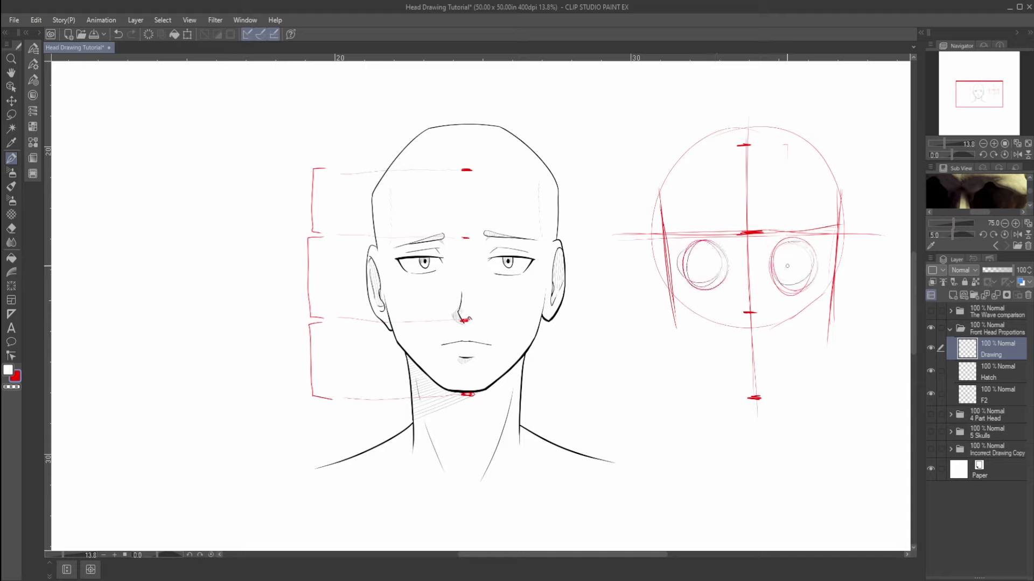
pyautogui.moveTo(704, 256); pyautogui.dragTo(721, 279)
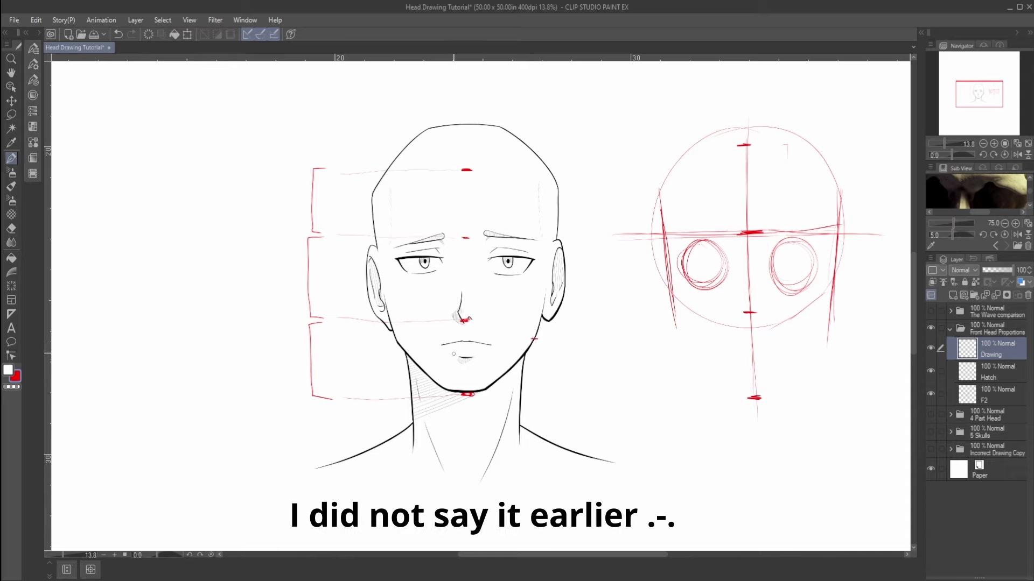
# Bracket the nose-to-chin distance on the face and the red construction, and mark the mouth one third down on both
pyautogui.moveTo(463, 342); pyautogui.dragTo(469, 341)
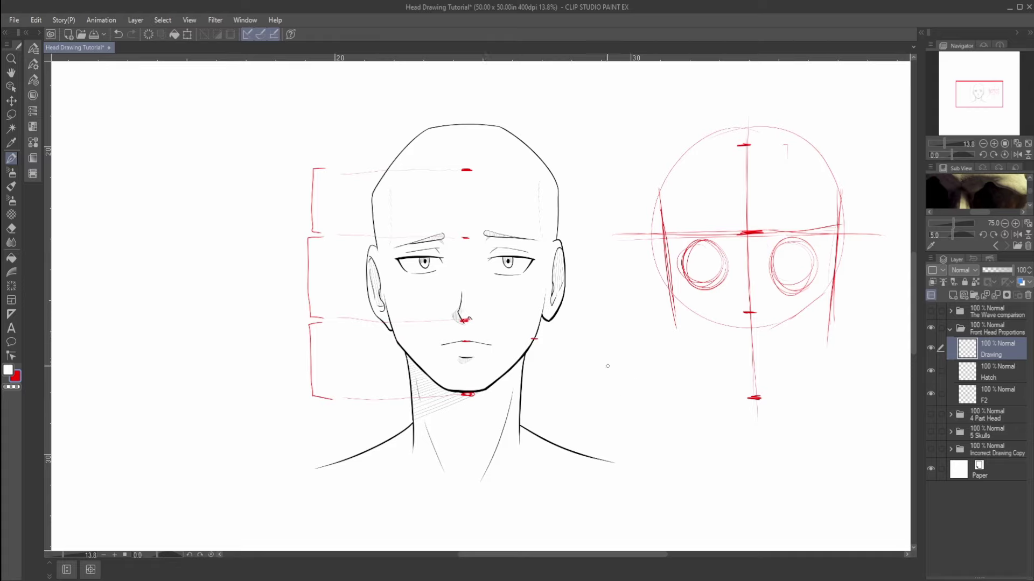
pyautogui.moveTo(476, 320); pyautogui.dragTo(479, 390)
pyautogui.moveTo(765, 313); pyautogui.dragTo(778, 396)
pyautogui.moveTo(749, 343)
pyautogui.mouseDown()
pyautogui.moveTo(753, 369)
pyautogui.moveTo(730, 345)
pyautogui.moveTo(776, 341)
pyautogui.mouseUp()
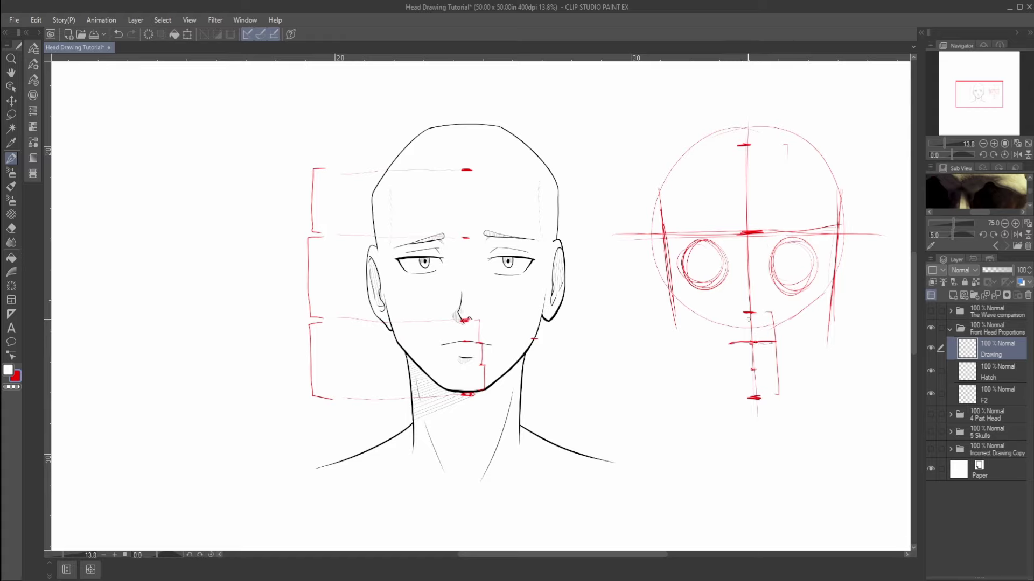
# Draw the mouth line and the angled jaw on both sides of the red head construction, meeting at a flat chin
pyautogui.moveTo(729, 343)
pyautogui.mouseDown()
pyautogui.moveTo(833, 334)
pyautogui.moveTo(772, 388)
pyautogui.mouseUp()
pyautogui.moveTo(825, 347); pyautogui.dragTo(771, 397)
pyautogui.moveTo(806, 362); pyautogui.dragTo(767, 401)
pyautogui.moveTo(827, 349)
pyautogui.mouseDown()
pyautogui.moveTo(774, 389)
pyautogui.moveTo(738, 399)
pyautogui.moveTo(754, 399)
pyautogui.mouseUp()
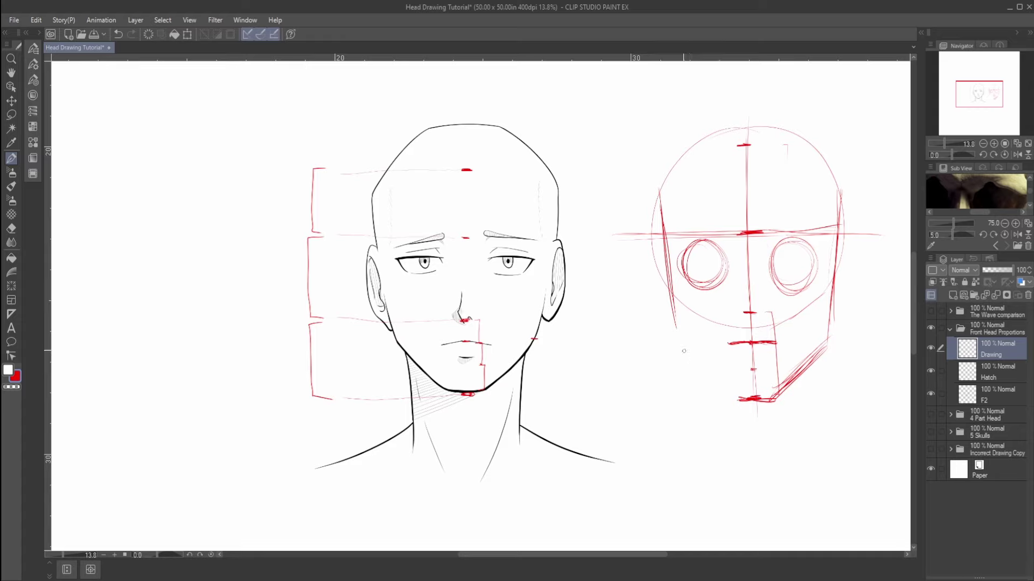
pyautogui.moveTo(683, 350); pyautogui.dragTo(738, 401)
pyautogui.moveTo(675, 304); pyautogui.dragTo(679, 345)
# Outline the cranium around the top of the red head construction and draw both sides of the neck
pyautogui.moveTo(666, 168)
pyautogui.mouseDown()
pyautogui.moveTo(660, 211)
pyautogui.moveTo(712, 116)
pyautogui.moveTo(806, 125)
pyautogui.moveTo(838, 240)
pyautogui.mouseUp()
pyautogui.moveTo(833, 189)
pyautogui.mouseDown()
pyautogui.moveTo(765, 144)
pyautogui.moveTo(710, 145)
pyautogui.moveTo(659, 176)
pyautogui.mouseUp()
pyautogui.moveTo(659, 176)
pyautogui.mouseDown()
pyautogui.moveTo(748, 126)
pyautogui.moveTo(816, 145)
pyautogui.moveTo(711, 123)
pyautogui.moveTo(668, 199)
pyautogui.moveTo(660, 261)
pyautogui.mouseUp()
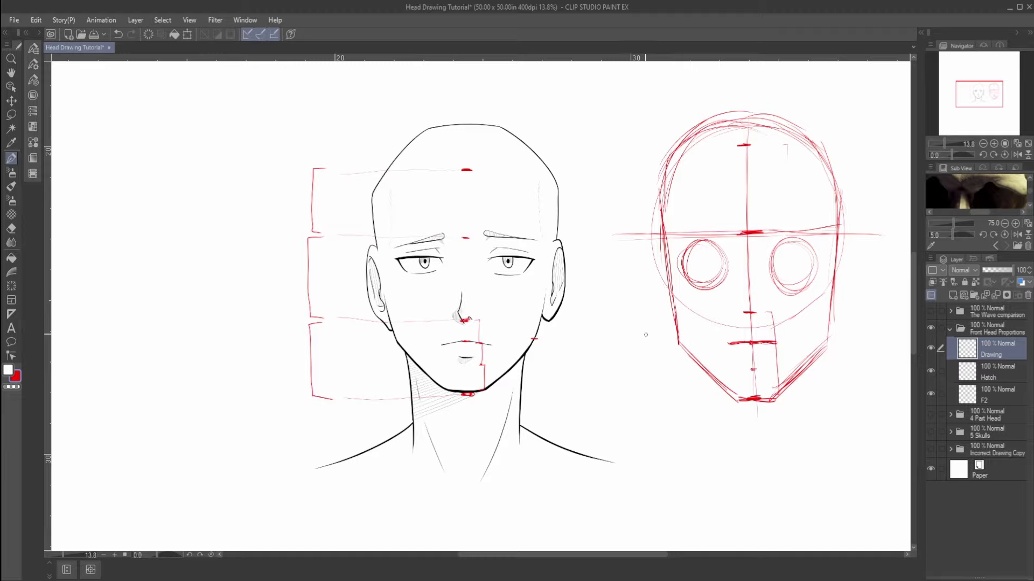
pyautogui.moveTo(678, 346); pyautogui.dragTo(688, 473)
pyautogui.moveTo(821, 366); pyautogui.dragTo(815, 479)
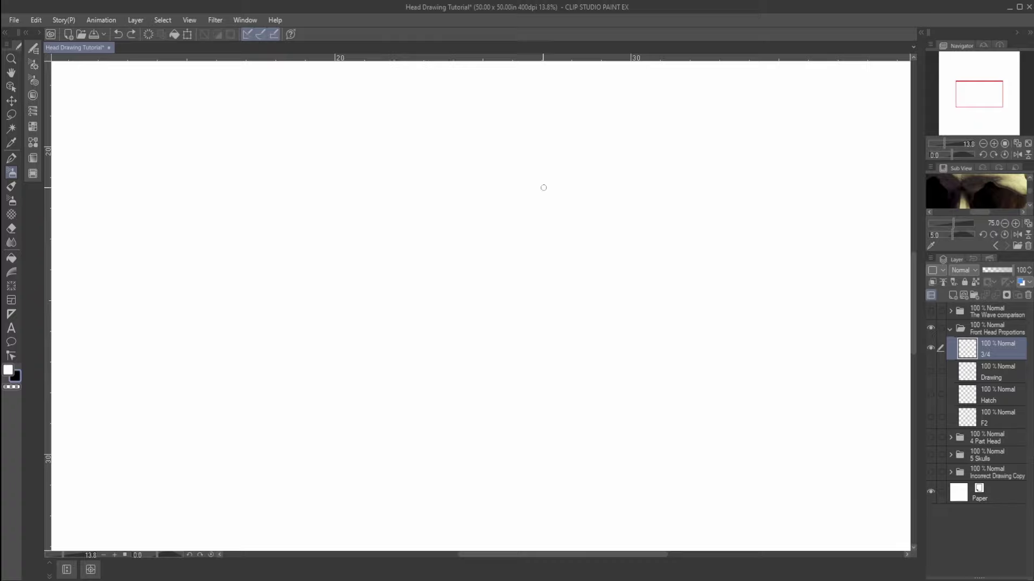
# Sketch a cranium circle on the 3/4 layer with a long, slightly curved centre line near its front edge
pyautogui.moveTo(526, 142)
pyautogui.mouseDown()
pyautogui.moveTo(483, 324)
pyautogui.moveTo(386, 179)
pyautogui.moveTo(560, 209)
pyautogui.moveTo(411, 296)
pyautogui.moveTo(468, 132)
pyautogui.moveTo(515, 313)
pyautogui.moveTo(408, 188)
pyautogui.mouseUp()
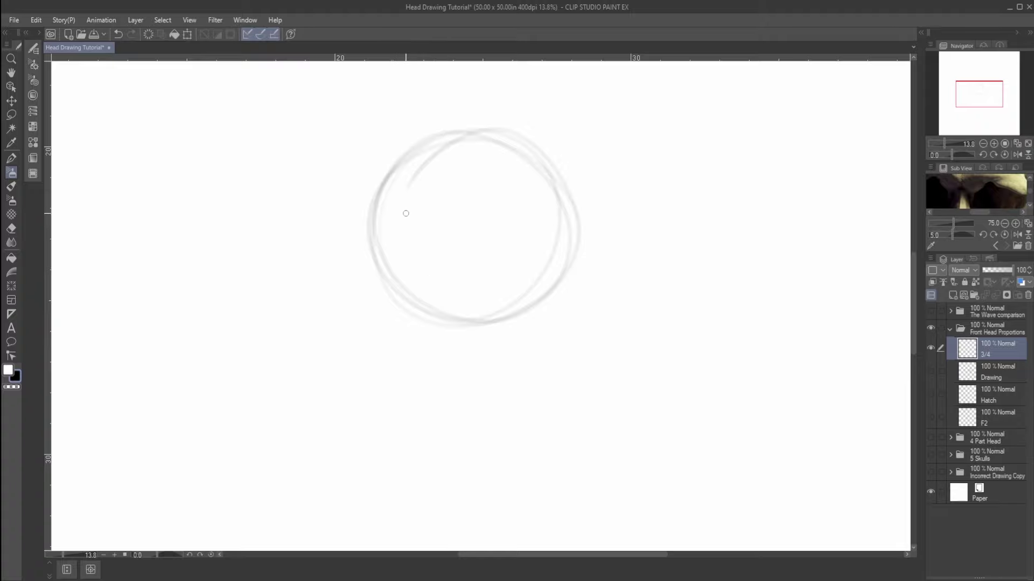
pyautogui.moveTo(406, 145); pyautogui.dragTo(403, 360)
pyautogui.moveTo(405, 177); pyautogui.dragTo(409, 417)
pyautogui.moveTo(399, 235); pyautogui.dragTo(411, 421)
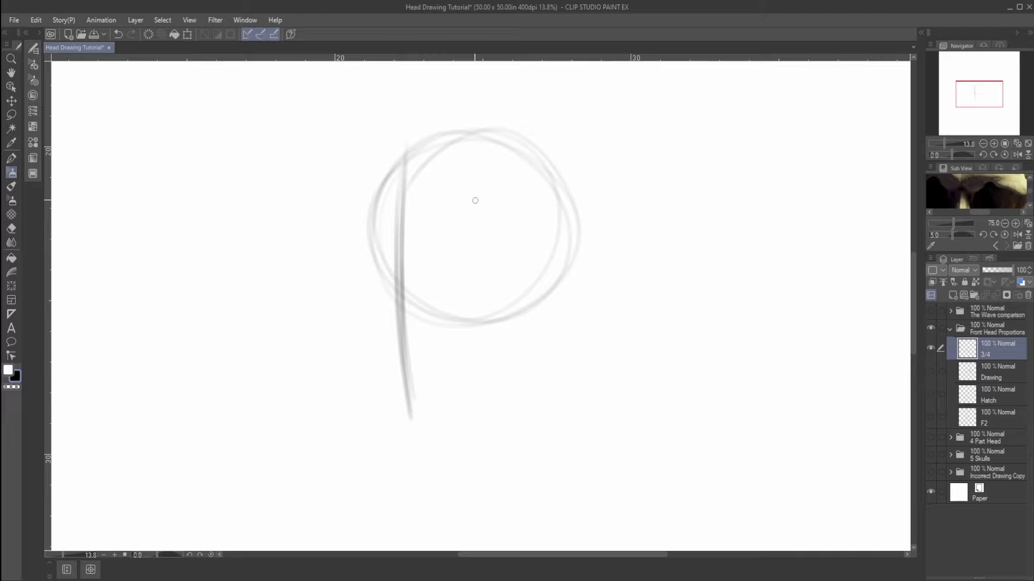
# Frame the front of the face with a tall box in perspective over the cranium circle, reaching below it
pyautogui.moveTo(474, 172); pyautogui.dragTo(480, 293)
pyautogui.moveTo(365, 194)
pyautogui.mouseDown()
pyautogui.moveTo(385, 401)
pyautogui.moveTo(383, 390)
pyautogui.moveTo(425, 422)
pyautogui.moveTo(458, 425)
pyautogui.mouseUp()
pyautogui.moveTo(476, 266); pyautogui.dragTo(484, 427)
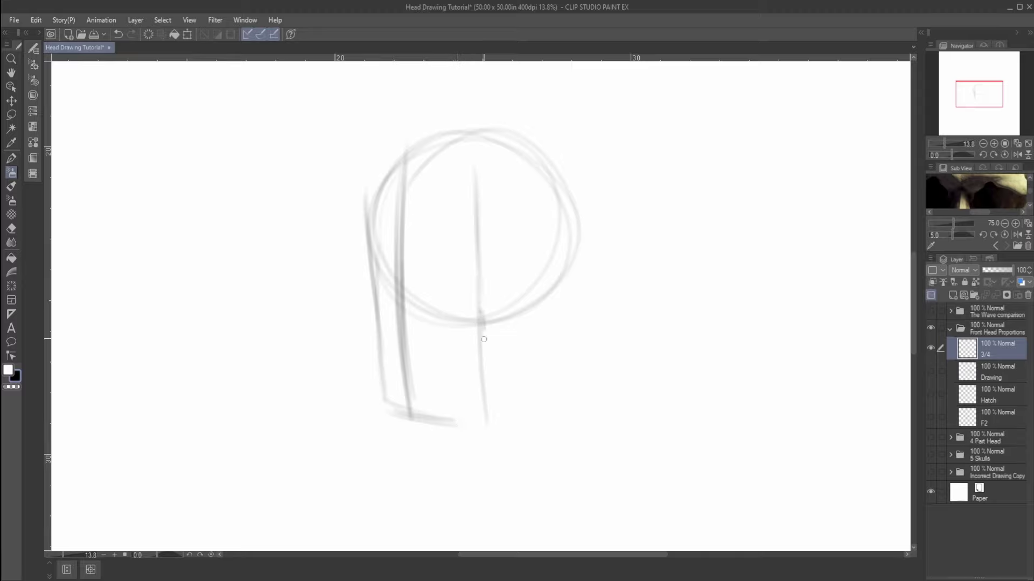
pyautogui.moveTo(368, 148)
pyautogui.mouseDown()
pyautogui.moveTo(367, 263)
pyautogui.moveTo(447, 154)
pyautogui.moveTo(481, 137)
pyautogui.mouseUp()
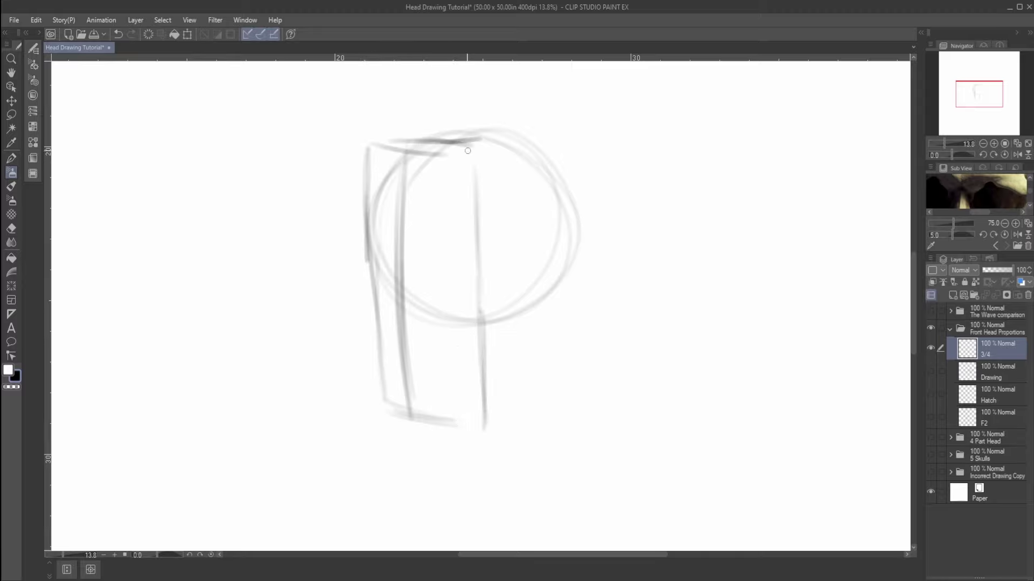
pyautogui.moveTo(401, 143); pyautogui.dragTo(463, 141)
# Try extra strokes along the centre line inside the perspective box, and undo them
pyautogui.moveTo(397, 229); pyautogui.dragTo(363, 319)
pyautogui.hotkey('ctrl', 'z')
pyautogui.moveTo(400, 203); pyautogui.dragTo(413, 425)
pyautogui.hotkey('ctrl', 'z')
# Draw a separate tall, slanted rectangle beside the cranium circle as a simplified face plane in perspective
pyautogui.moveTo(114, 137); pyautogui.dragTo(125, 398)
pyautogui.moveTo(110, 131); pyautogui.dragTo(214, 145)
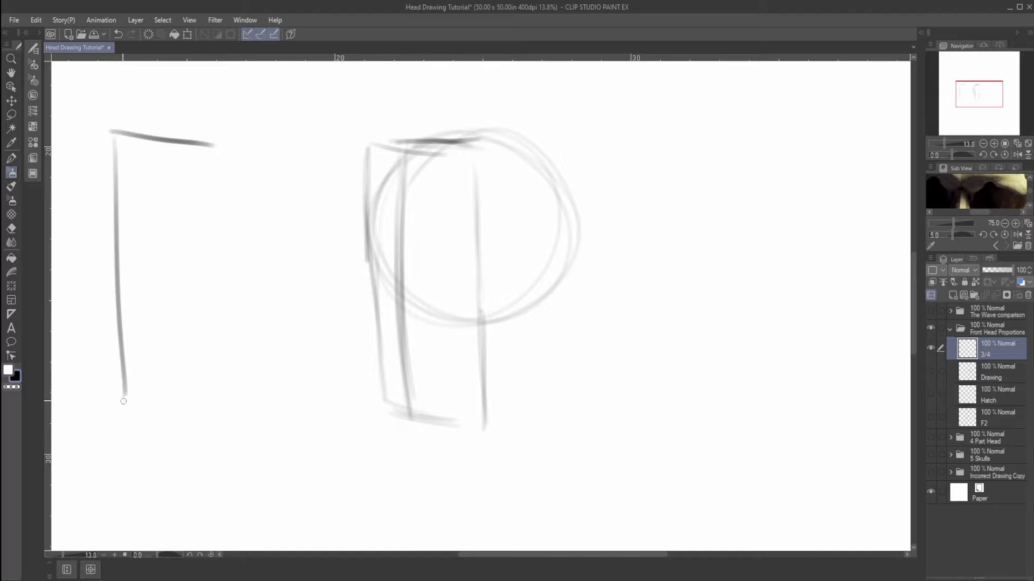
pyautogui.moveTo(124, 401); pyautogui.dragTo(233, 432)
pyautogui.moveTo(214, 146); pyautogui.dragTo(234, 423)
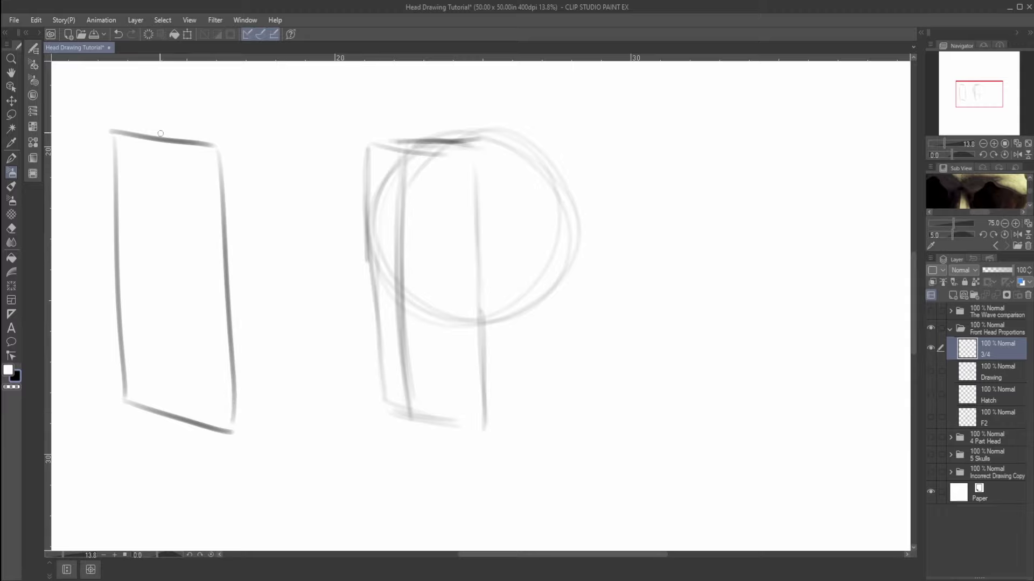
# Draw a vertical centre line through the separate slanted rectangle, undoing the unwanted attempts
pyautogui.moveTo(161, 115); pyautogui.dragTo(175, 510)
pyautogui.hotkey('ctrl', 'z')
pyautogui.moveTo(160, 117)
pyautogui.mouseDown()
pyautogui.moveTo(176, 466)
pyautogui.moveTo(174, 444)
pyautogui.mouseUp()
pyautogui.hotkey('ctrl', 'z')
pyautogui.hotkey('ctrl', 'z')
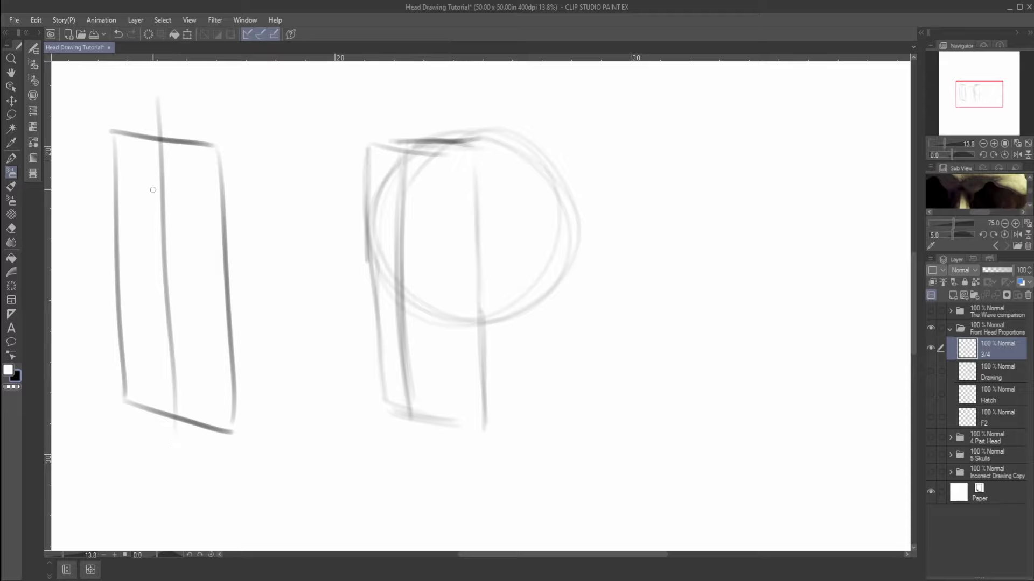
# Try another stroke over the separate slanted rectangle, and undo it together with the rectangle's centre line
pyautogui.moveTo(173, 98); pyautogui.dragTo(231, 141)
pyautogui.hotkey('ctrl', 'z')
pyautogui.hotkey('ctrl', 'z')
# Try a separate square with jagged profile strokes at both sides and small marks inside, and undo the whole sketch
pyautogui.moveTo(640, 211)
pyautogui.mouseDown()
pyautogui.moveTo(651, 383)
pyautogui.moveTo(885, 398)
pyautogui.moveTo(663, 220)
pyautogui.moveTo(650, 393)
pyautogui.mouseUp()
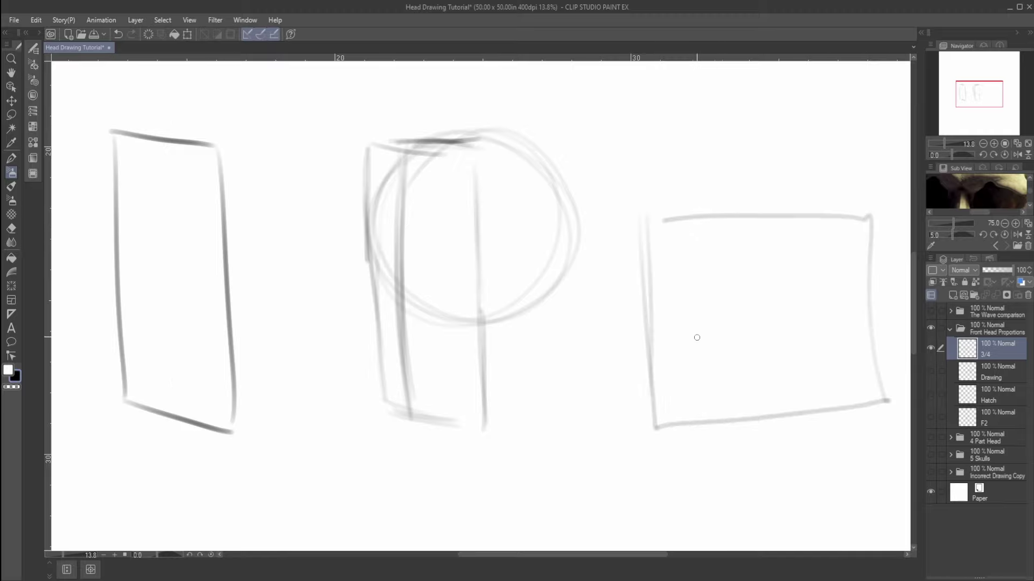
pyautogui.moveTo(665, 230)
pyautogui.mouseDown()
pyautogui.moveTo(704, 330)
pyautogui.moveTo(662, 401)
pyautogui.mouseUp()
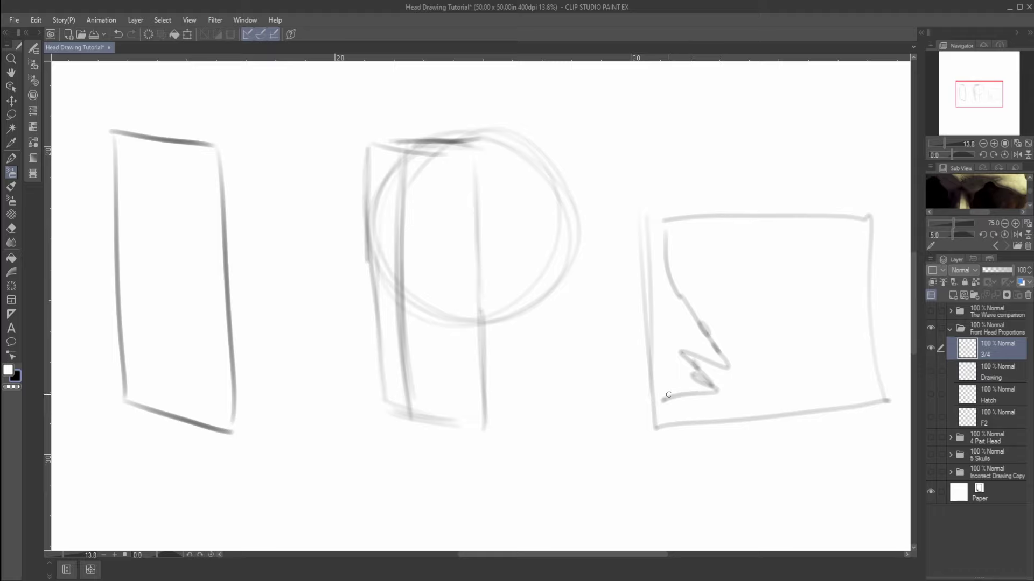
pyautogui.moveTo(850, 247)
pyautogui.mouseDown()
pyautogui.moveTo(818, 342)
pyautogui.moveTo(870, 350)
pyautogui.mouseUp()
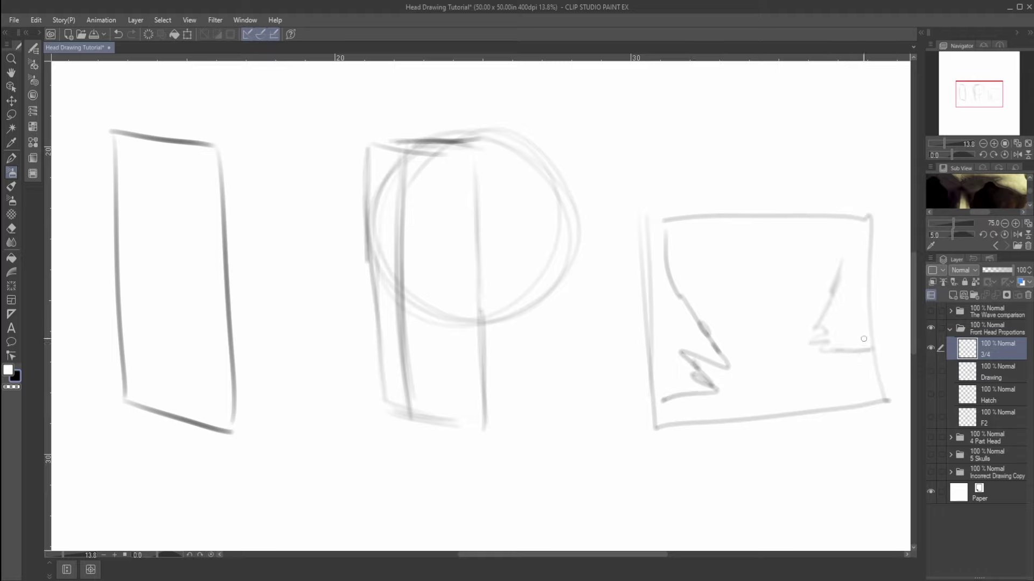
pyautogui.moveTo(777, 285); pyautogui.dragTo(781, 326)
pyautogui.moveTo(869, 355); pyautogui.dragTo(872, 381)
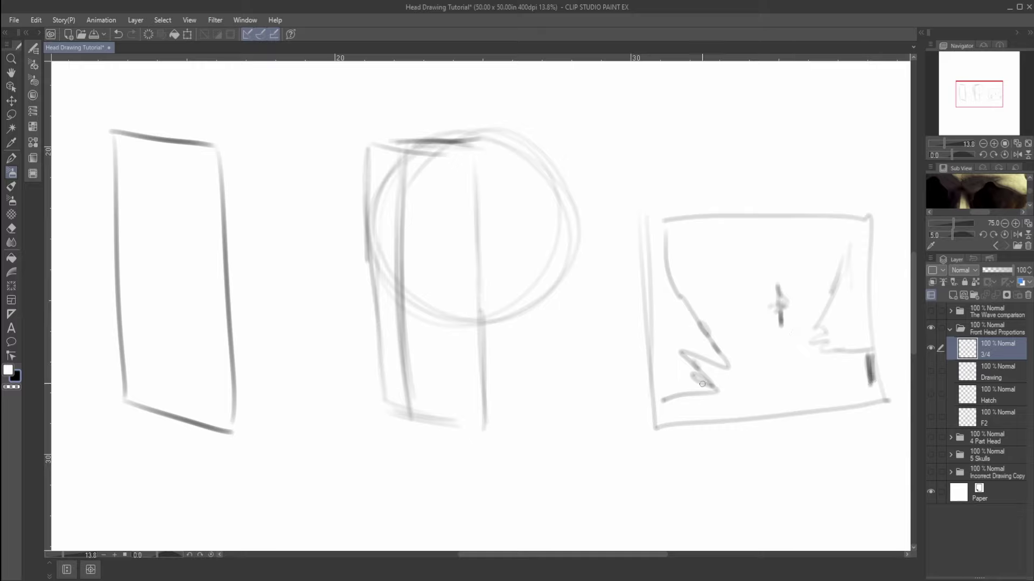
pyautogui.moveTo(664, 404); pyautogui.dragTo(658, 425)
pyautogui.hotkey('ctrl', 'z')
pyautogui.hotkey('ctrl', 'z')
pyautogui.hotkey('ctrl', 'z')
pyautogui.hotkey('ctrl', 'z')
pyautogui.hotkey('ctrl', 'z')
pyautogui.hotkey('ctrl', 'z')
pyautogui.hotkey('ctrl', 'z')
pyautogui.hotkey('ctrl', 'z')
pyautogui.hotkey('ctrl', 'z')
pyautogui.hotkey('ctrl', 'z')
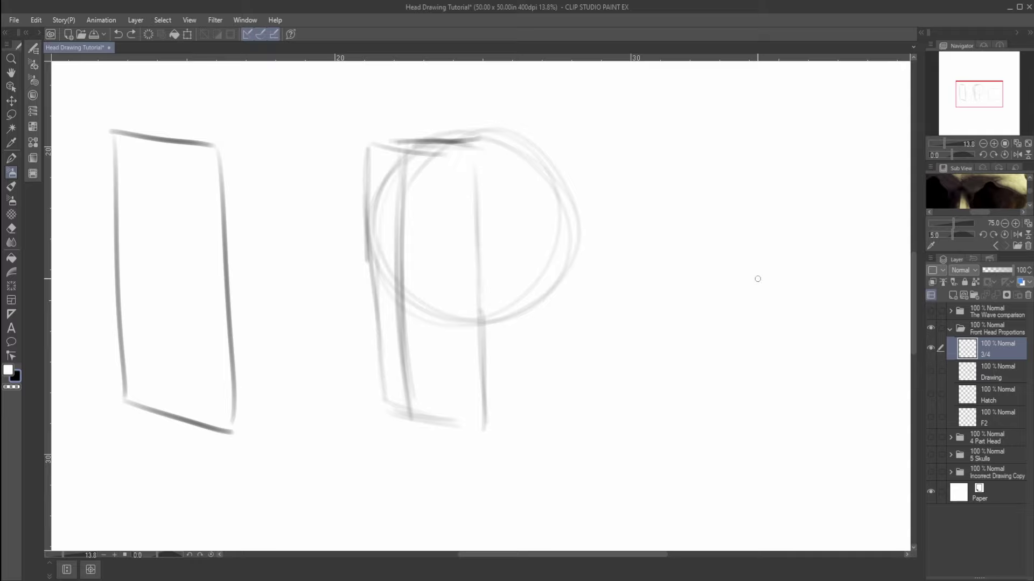
# Try several placements of a vertical centre line through the separate slanted rectangle, undoing the unwanted strokes
pyautogui.moveTo(141, 112); pyautogui.dragTo(144, 498)
pyautogui.hotkey('ctrl', 'z')
pyautogui.moveTo(144, 138); pyautogui.dragTo(159, 431)
pyautogui.hotkey('ctrl', 'z')
pyautogui.moveTo(156, 115); pyautogui.dragTo(169, 459)
pyautogui.hotkey('ctrl', 'z')
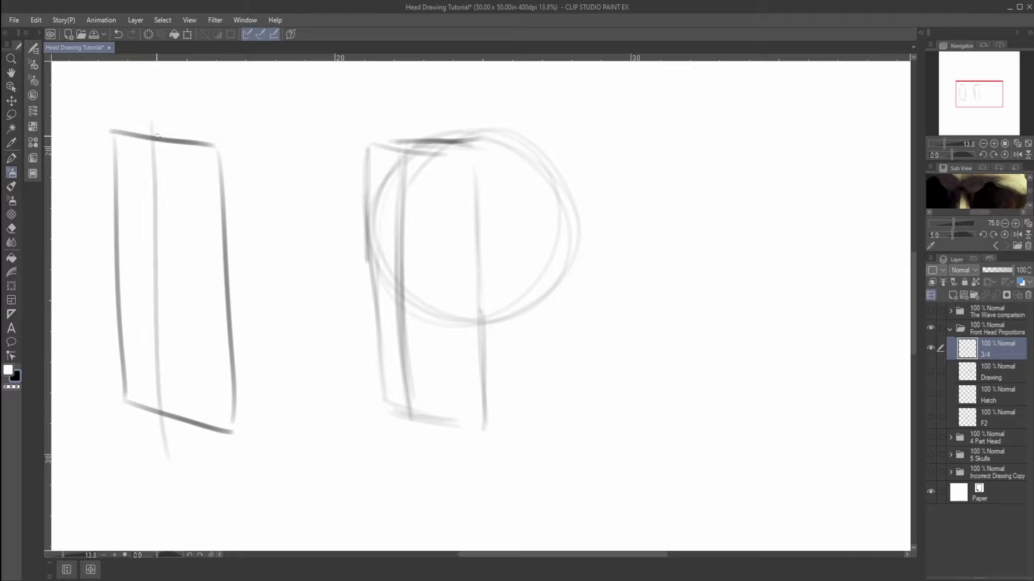
# Try redrawing the vertical centre line down the face box on the cranium, undoing the unwanted strokes
pyautogui.moveTo(406, 175); pyautogui.dragTo(400, 449)
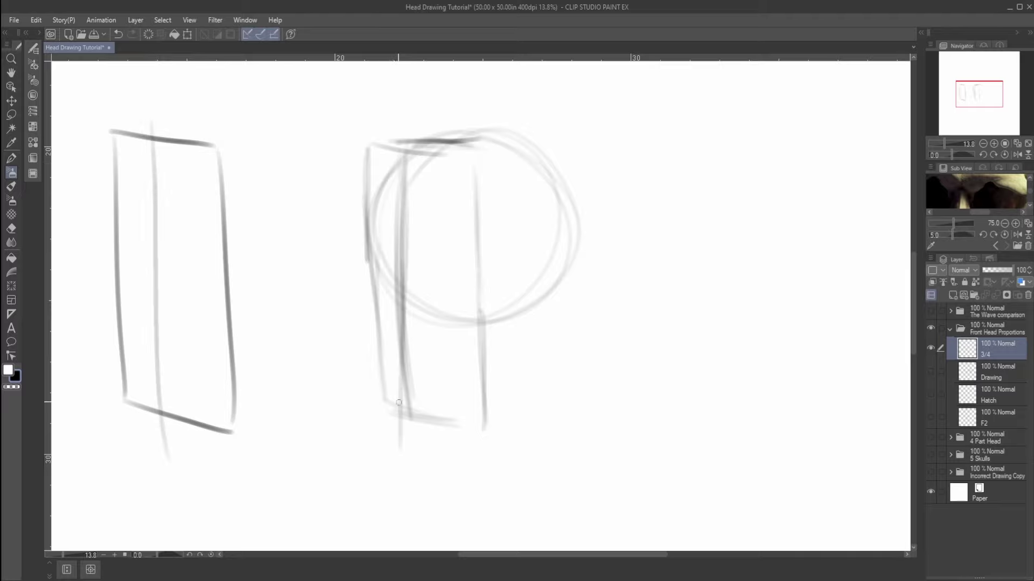
pyautogui.hotkey('ctrl', 'z')
pyautogui.moveTo(404, 156)
pyautogui.mouseDown()
pyautogui.moveTo(401, 460)
pyautogui.moveTo(416, 306)
pyautogui.moveTo(414, 423)
pyautogui.moveTo(404, 440)
pyautogui.mouseUp()
pyautogui.hotkey('ctrl', 'z')
pyautogui.hotkey('ctrl', 'z')
pyautogui.hotkey('ctrl', 'z')
pyautogui.moveTo(402, 161); pyautogui.dragTo(411, 417)
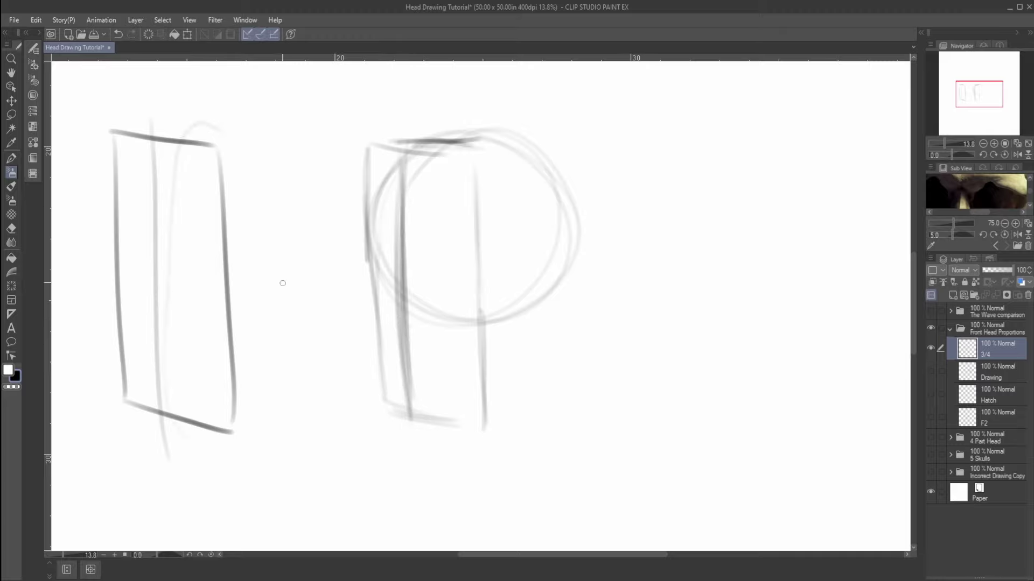
# Undo the perspective box and the separate slanted rectangle, back to the cranium circle with its face centre line
pyautogui.hotkey('ctrl', 'z')
pyautogui.hotkey('ctrl', 'z')
pyautogui.hotkey('ctrl', 'z')
pyautogui.hotkey('ctrl', 'z')
pyautogui.hotkey('ctrl', 'z')
pyautogui.hotkey('ctrl', 'z')
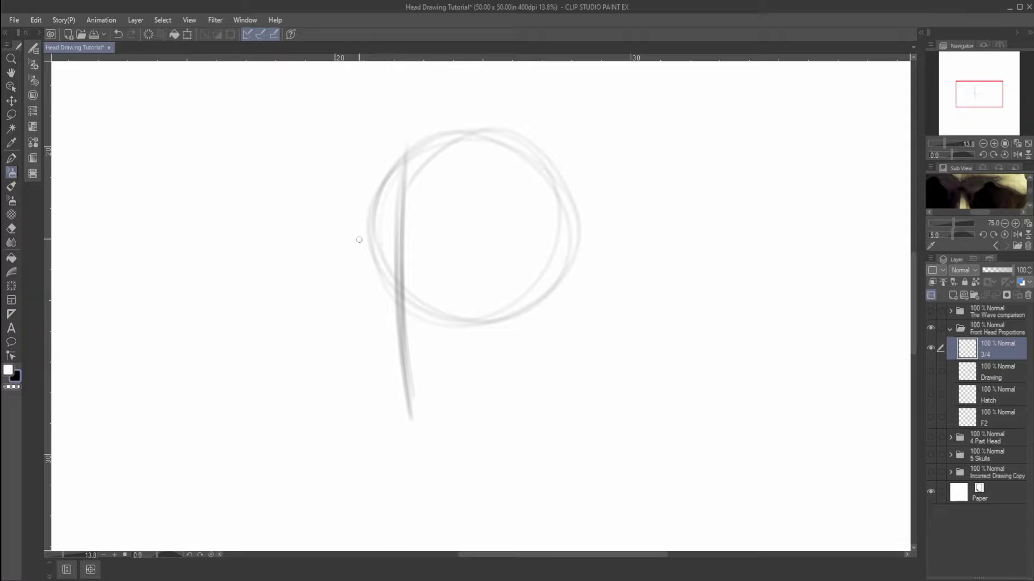
# Draw a horizontal brow line across the middle of the cranium circle, undoing the stray stroke beside it
pyautogui.moveTo(374, 240); pyautogui.dragTo(530, 244)
pyautogui.moveTo(433, 243)
pyautogui.mouseDown()
pyautogui.moveTo(584, 241)
pyautogui.moveTo(511, 245)
pyautogui.mouseUp()
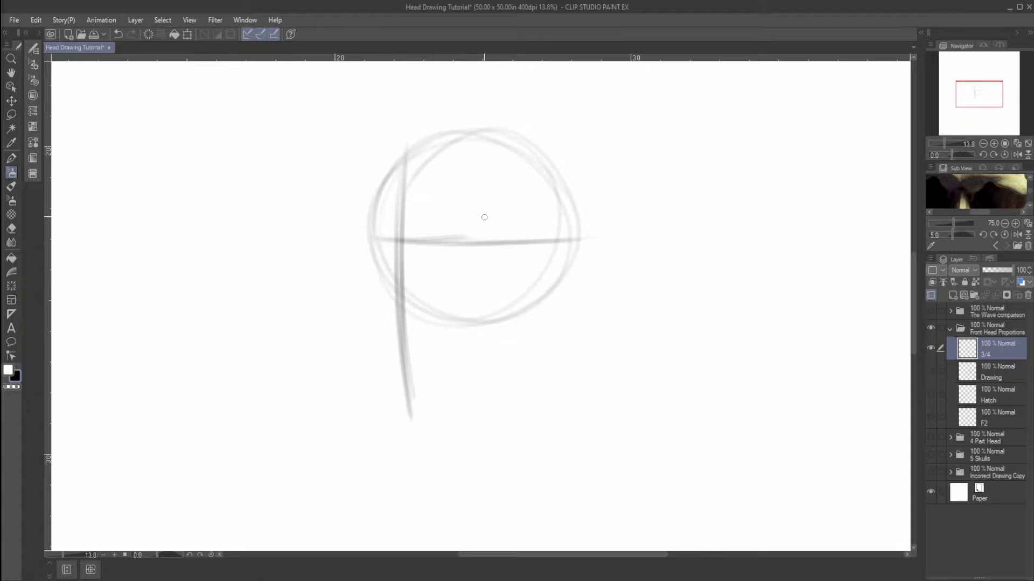
pyautogui.moveTo(643, 234); pyautogui.dragTo(675, 238)
pyautogui.hotkey('ctrl', 'z')
# Mark the hairline, brow, nose base and chin with short ticks along the face centre line
pyautogui.moveTo(391, 323); pyautogui.dragTo(406, 324)
pyautogui.moveTo(350, 314); pyautogui.dragTo(361, 327)
pyautogui.hotkey('ctrl', 'z')
pyautogui.moveTo(393, 240); pyautogui.dragTo(404, 240)
pyautogui.moveTo(399, 402); pyautogui.dragTo(406, 402)
pyautogui.moveTo(398, 166); pyautogui.dragTo(408, 161)
pyautogui.hotkey('ctrl', 'z')
# Mark the mouth level between nose base and chin and extend it as a short curved mouth line
pyautogui.moveTo(422, 325); pyautogui.dragTo(429, 396)
pyautogui.hotkey('ctrl', 'z')
pyautogui.moveTo(398, 347); pyautogui.dragTo(407, 348)
pyautogui.hotkey('ctrl', 'z')
pyautogui.moveTo(433, 355); pyautogui.dragTo(414, 351)
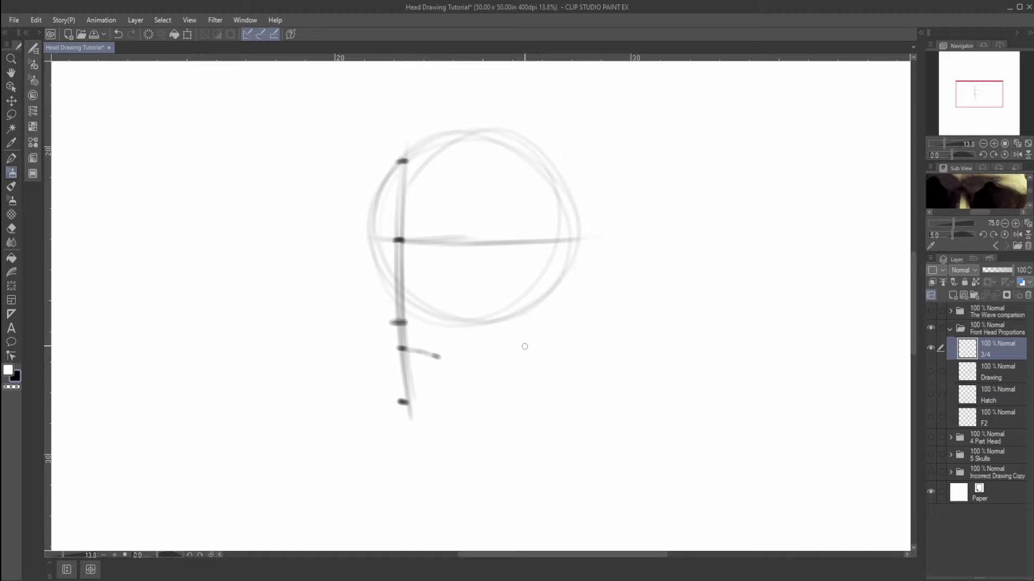
pyautogui.moveTo(531, 342); pyautogui.dragTo(527, 348)
pyautogui.hotkey('ctrl', 'z')
# Draw the chin's short bottom edge and the jawline rising to the jaw corner below the back of the cranium
pyautogui.moveTo(400, 402); pyautogui.dragTo(430, 407)
pyautogui.moveTo(435, 407)
pyautogui.mouseDown()
pyautogui.moveTo(517, 374)
pyautogui.moveTo(466, 398)
pyautogui.moveTo(517, 376)
pyautogui.moveTo(482, 391)
pyautogui.mouseUp()
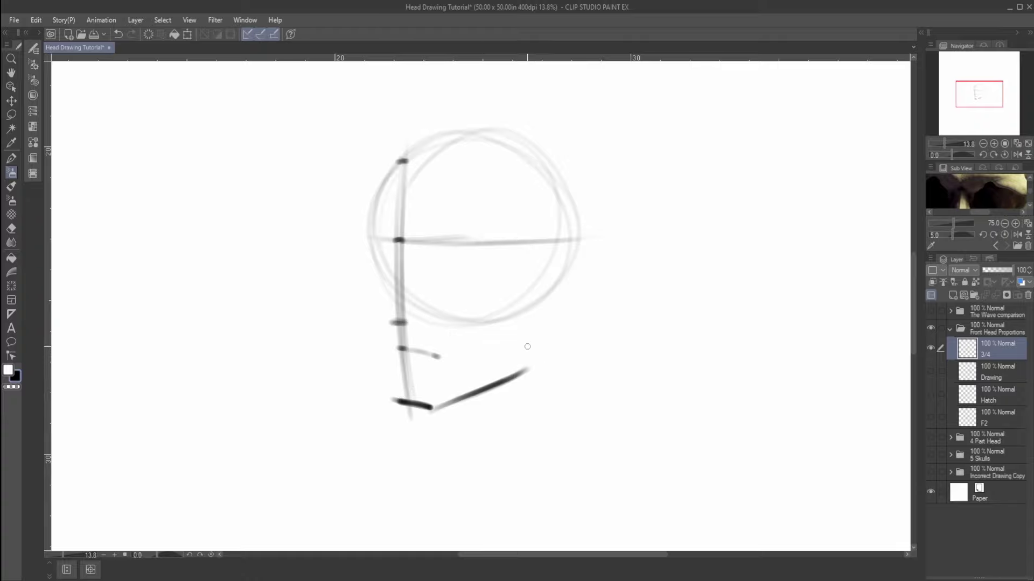
pyautogui.moveTo(525, 339)
pyautogui.mouseDown()
pyautogui.moveTo(524, 364)
pyautogui.moveTo(528, 317)
pyautogui.moveTo(524, 358)
pyautogui.mouseUp()
# Draw a narrow ellipse for the side plane of the cranium and divide it with a vertical and a horizontal line
pyautogui.moveTo(545, 177)
pyautogui.mouseDown()
pyautogui.moveTo(494, 224)
pyautogui.moveTo(515, 286)
pyautogui.mouseUp()
pyautogui.moveTo(526, 184); pyautogui.dragTo(528, 295)
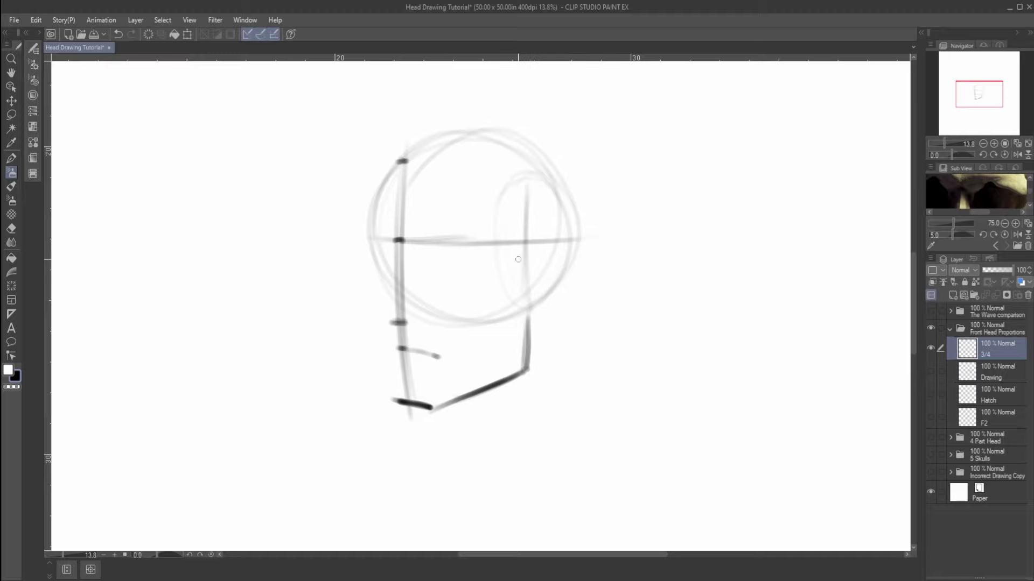
pyautogui.moveTo(506, 243); pyautogui.dragTo(555, 246)
pyautogui.moveTo(517, 291); pyautogui.dragTo(515, 304)
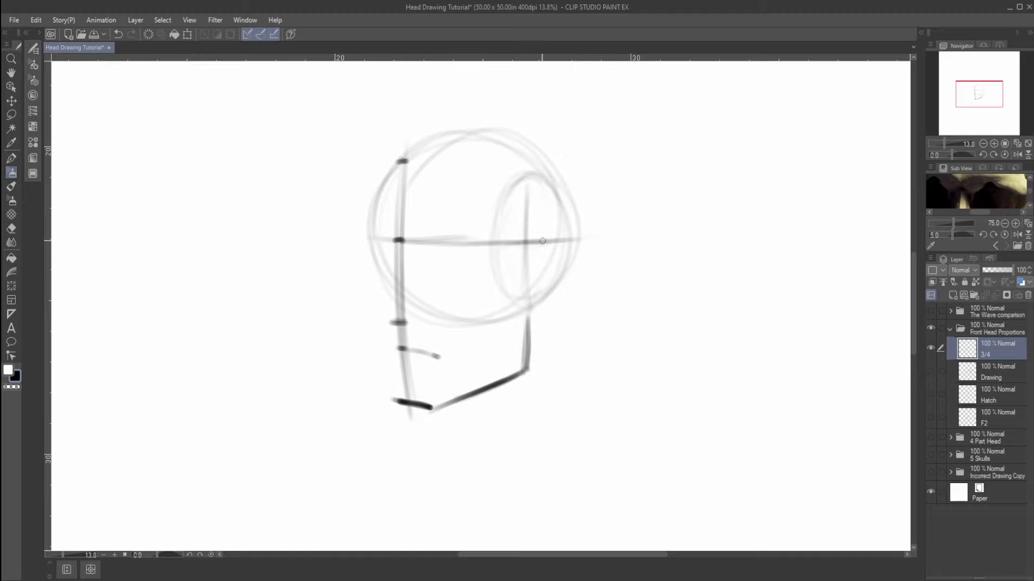
pyautogui.moveTo(498, 242); pyautogui.dragTo(566, 237)
pyautogui.moveTo(527, 192); pyautogui.dragTo(529, 312)
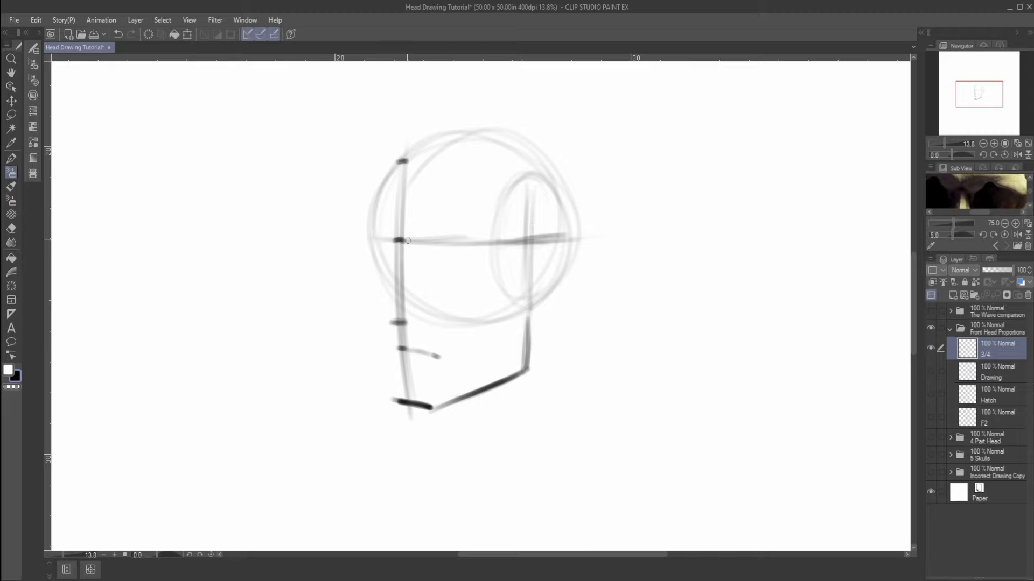
# Redraw the jawline with a higher jaw corner and erase the old lower jawline
pyautogui.moveTo(531, 180); pyautogui.dragTo(523, 368)
pyautogui.moveTo(527, 318)
pyautogui.mouseDown()
pyautogui.moveTo(522, 371)
pyautogui.moveTo(457, 398)
pyautogui.moveTo(536, 346)
pyautogui.moveTo(439, 409)
pyautogui.mouseUp()
pyautogui.moveTo(439, 408); pyautogui.dragTo(520, 350)
pyautogui.press('e')
pyautogui.moveTo(540, 385)
pyautogui.mouseDown()
pyautogui.moveTo(519, 392)
pyautogui.moveTo(546, 374)
pyautogui.moveTo(496, 402)
pyautogui.moveTo(507, 373)
pyautogui.mouseUp()
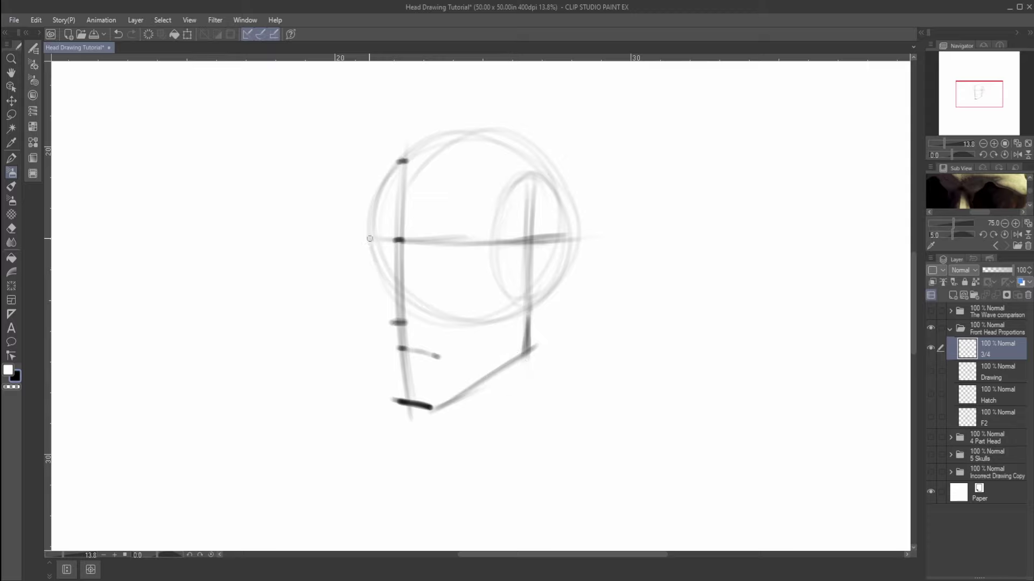
# Try contouring the far side of the face with rounded cheek, mouth and chin forms, and undo them
pyautogui.moveTo(368, 236)
pyautogui.mouseDown()
pyautogui.moveTo(371, 301)
pyautogui.moveTo(390, 311)
pyautogui.moveTo(403, 375)
pyautogui.moveTo(388, 332)
pyautogui.mouseUp()
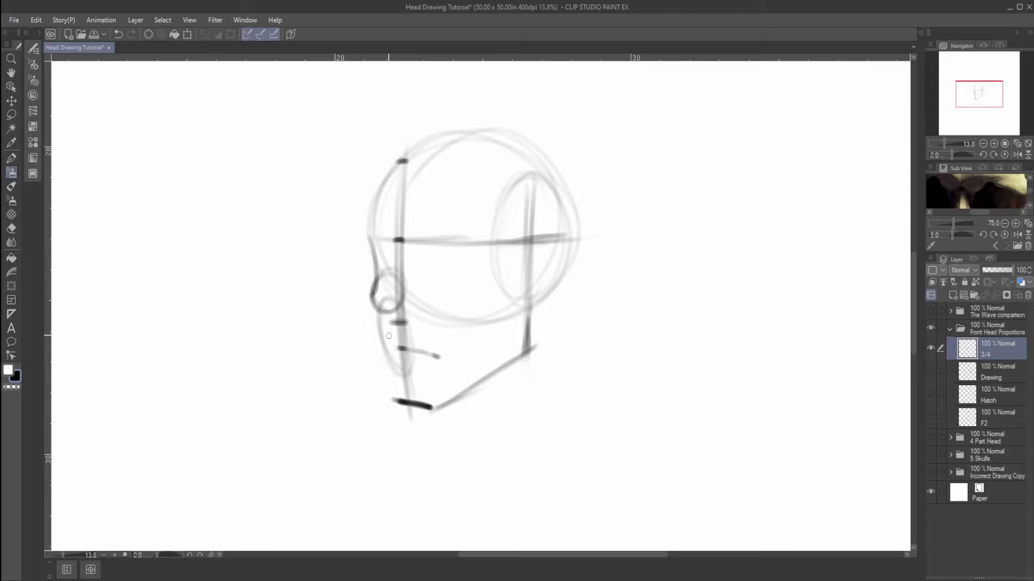
pyautogui.moveTo(409, 369)
pyautogui.mouseDown()
pyautogui.moveTo(409, 412)
pyautogui.moveTo(399, 349)
pyautogui.mouseUp()
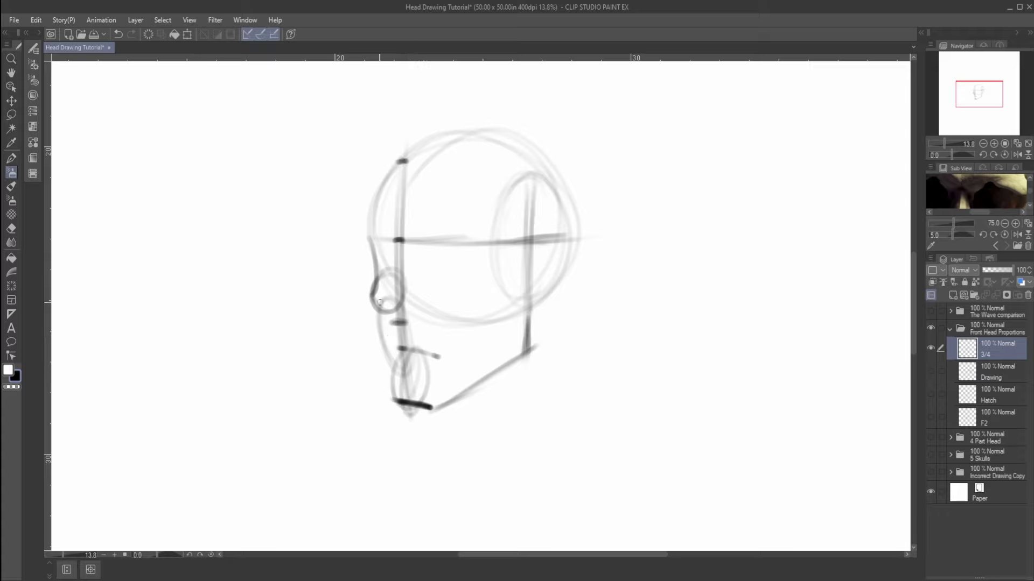
pyautogui.hotkey('ctrl', 'z')
pyautogui.hotkey('ctrl', 'z')
pyautogui.hotkey('ctrl', 'z')
pyautogui.hotkey('ctrl', 'z')
pyautogui.hotkey('ctrl', 'z')
pyautogui.hotkey('ctrl', 'z')
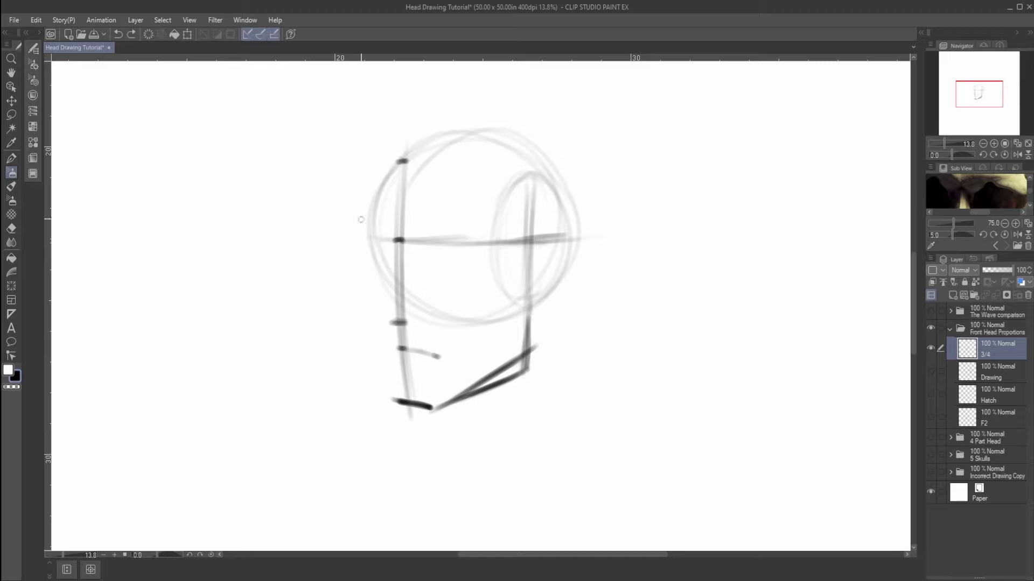
# Draw the far contour of the face as one line from the brow down to the chin
pyautogui.hotkey('ctrl', 'z')
pyautogui.moveTo(372, 251); pyautogui.dragTo(403, 398)
pyautogui.moveTo(374, 294); pyautogui.dragTo(405, 409)
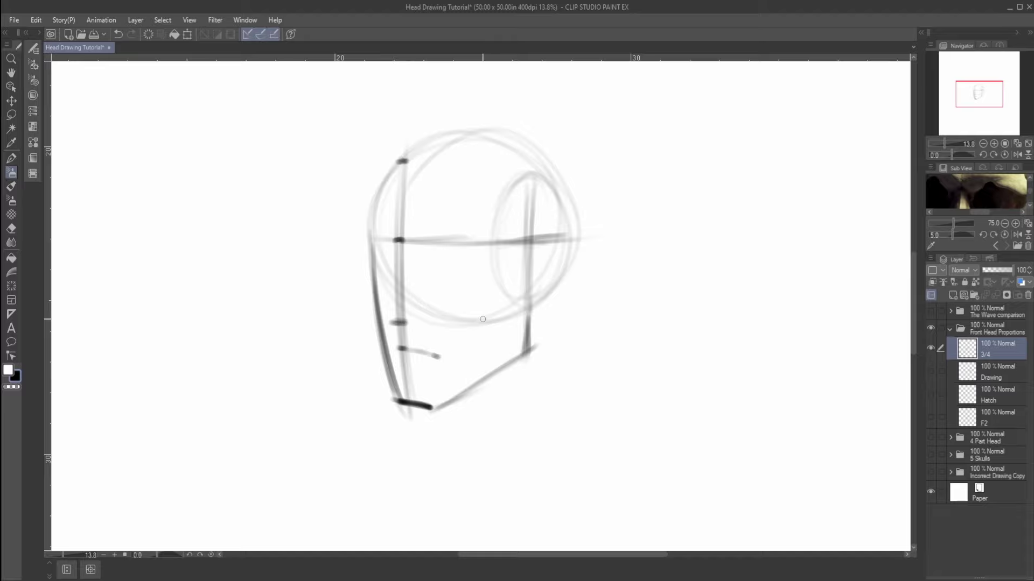
# Sketch the neck with a curved neckline and block in the shoulders and upper chest beneath the head
pyautogui.moveTo(545, 298); pyautogui.dragTo(559, 435)
pyautogui.moveTo(437, 409)
pyautogui.mouseDown()
pyautogui.moveTo(447, 446)
pyautogui.moveTo(488, 466)
pyautogui.moveTo(456, 449)
pyautogui.moveTo(509, 453)
pyautogui.moveTo(556, 443)
pyautogui.mouseUp()
pyautogui.moveTo(554, 399); pyautogui.dragTo(627, 460)
pyautogui.moveTo(435, 424)
pyautogui.mouseDown()
pyautogui.moveTo(400, 452)
pyautogui.moveTo(451, 524)
pyautogui.mouseUp()
pyautogui.moveTo(405, 440)
pyautogui.mouseDown()
pyautogui.moveTo(452, 520)
pyautogui.moveTo(660, 486)
pyautogui.mouseUp()
pyautogui.moveTo(474, 511); pyautogui.dragTo(673, 470)
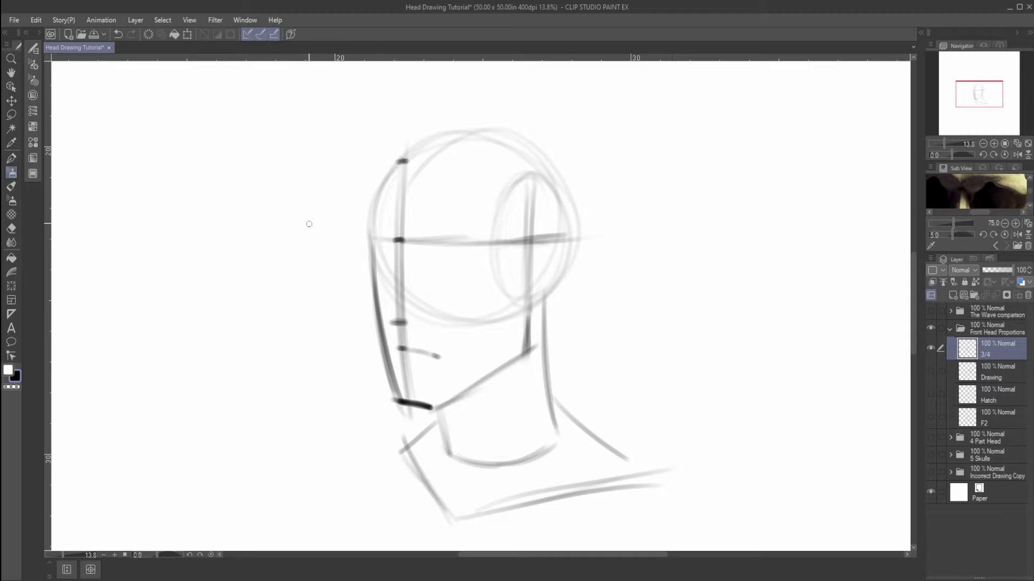
# Outline the forehead, skull top and back of the head, and draw the ear behind the jaw line
pyautogui.moveTo(371, 232)
pyautogui.mouseDown()
pyautogui.moveTo(372, 186)
pyautogui.moveTo(457, 123)
pyautogui.moveTo(540, 150)
pyautogui.moveTo(581, 215)
pyautogui.moveTo(571, 269)
pyautogui.moveTo(532, 304)
pyautogui.moveTo(537, 385)
pyautogui.moveTo(557, 428)
pyautogui.mouseUp()
pyautogui.moveTo(536, 252)
pyautogui.mouseDown()
pyautogui.moveTo(554, 238)
pyautogui.moveTo(562, 257)
pyautogui.moveTo(546, 297)
pyautogui.moveTo(555, 288)
pyautogui.moveTo(563, 258)
pyautogui.moveTo(536, 258)
pyautogui.moveTo(553, 240)
pyautogui.moveTo(535, 259)
pyautogui.moveTo(543, 239)
pyautogui.moveTo(525, 277)
pyautogui.mouseUp()
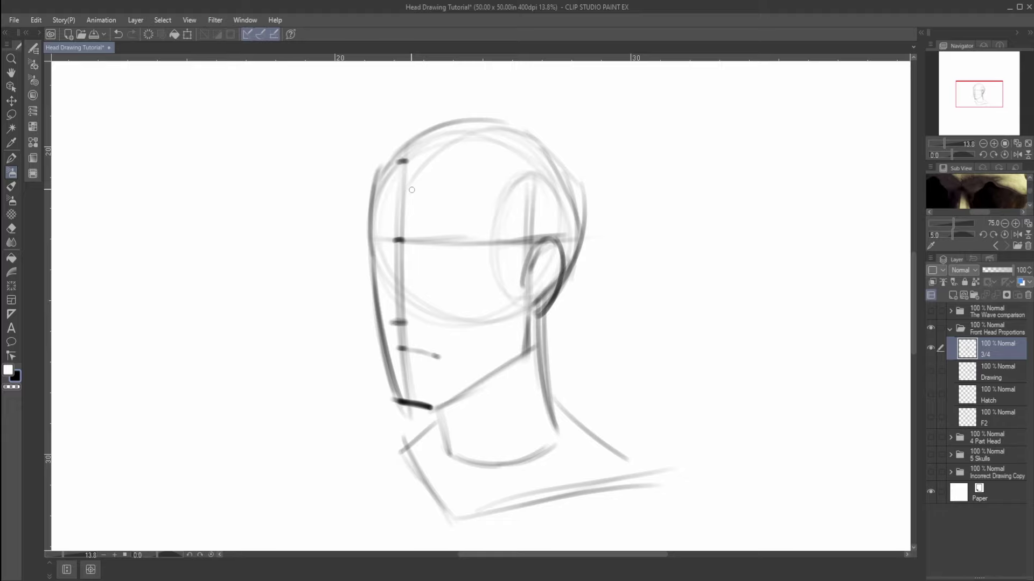
# Add a new layer above the 3/4 layer and sketch ovals for the two eyes below the brow line
pyautogui.hotkey('ctrl', 'shift', 'n')
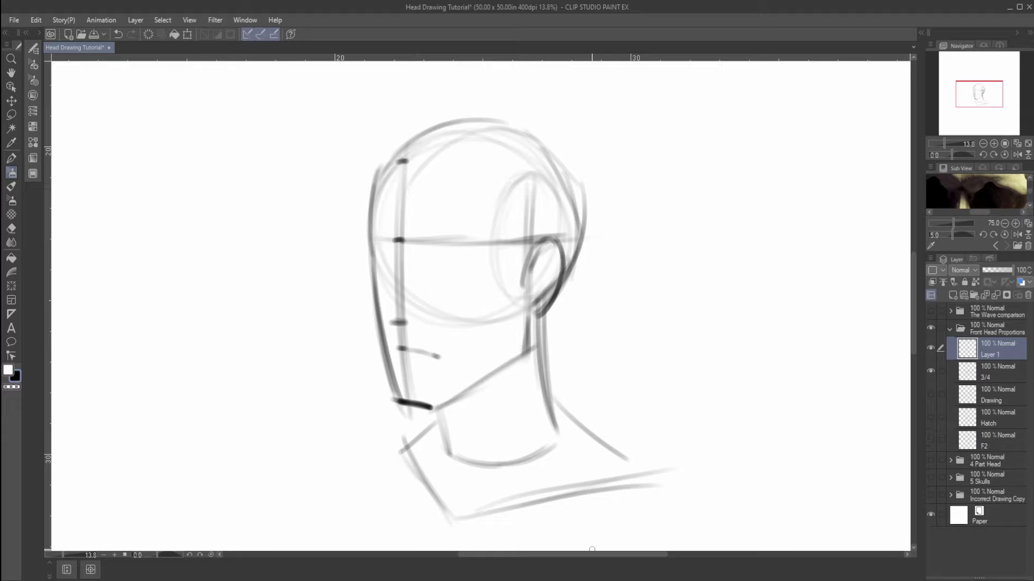
pyautogui.moveTo(460, 287)
pyautogui.mouseDown()
pyautogui.moveTo(444, 282)
pyautogui.moveTo(442, 253)
pyautogui.moveTo(425, 272)
pyautogui.moveTo(379, 253)
pyautogui.moveTo(388, 280)
pyautogui.mouseUp()
pyautogui.hotkey('ctrl', 'z')
pyautogui.hotkey('ctrl', 'z')
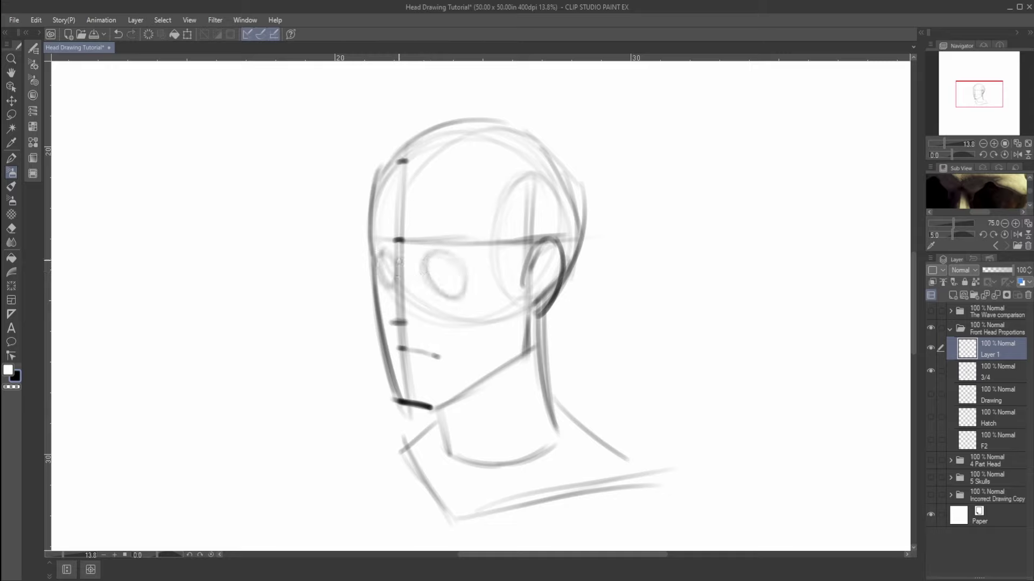
# Draw the nose down to its base mark and add dark eyebrows, upper eyelids and pupils
pyautogui.moveTo(398, 245)
pyautogui.mouseDown()
pyautogui.moveTo(404, 264)
pyautogui.moveTo(391, 286)
pyautogui.mouseUp()
pyautogui.moveTo(408, 256)
pyautogui.mouseDown()
pyautogui.moveTo(370, 319)
pyautogui.moveTo(392, 329)
pyautogui.moveTo(400, 300)
pyautogui.moveTo(419, 337)
pyautogui.moveTo(384, 321)
pyautogui.moveTo(406, 326)
pyautogui.mouseUp()
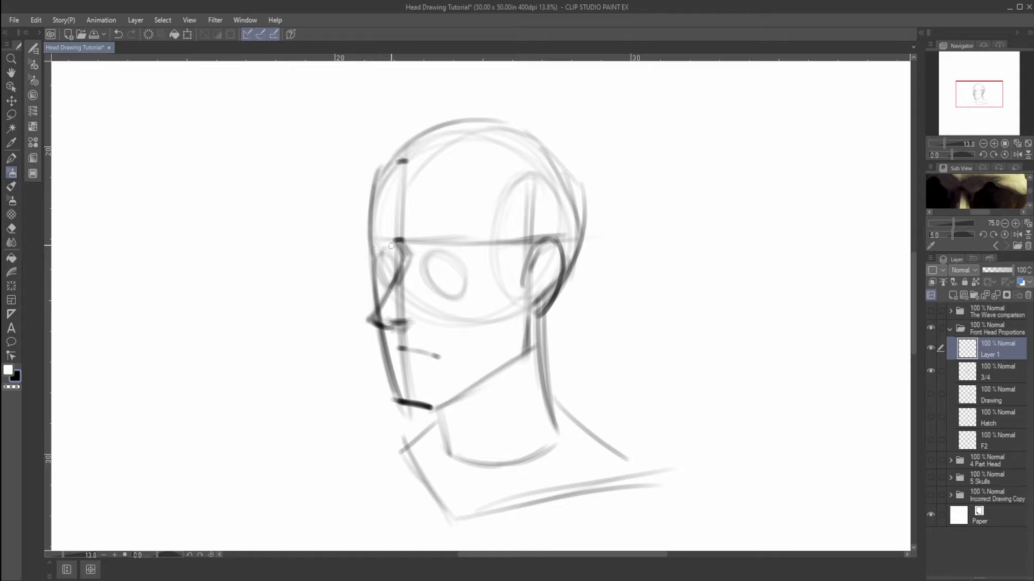
pyautogui.moveTo(398, 240)
pyautogui.mouseDown()
pyautogui.moveTo(373, 237)
pyautogui.moveTo(469, 238)
pyautogui.mouseUp()
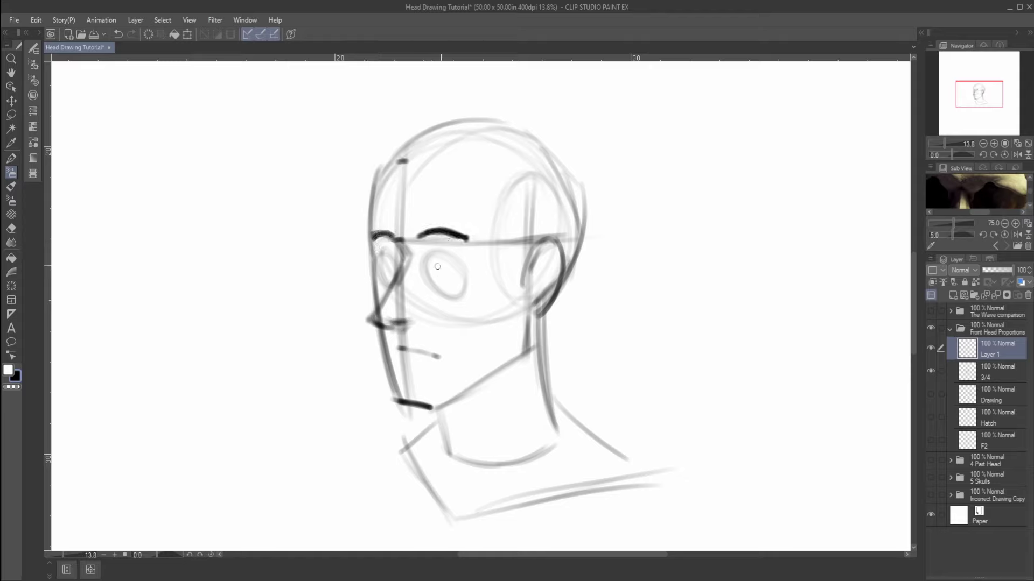
pyautogui.moveTo(429, 270)
pyautogui.mouseDown()
pyautogui.moveTo(469, 276)
pyautogui.moveTo(375, 268)
pyautogui.moveTo(379, 310)
pyautogui.mouseUp()
# Darken the face contour from the far cheek around the chin and along the jaw up to the ear
pyautogui.moveTo(377, 269); pyautogui.dragTo(396, 379)
pyautogui.moveTo(384, 334); pyautogui.dragTo(398, 401)
pyautogui.moveTo(387, 358)
pyautogui.mouseDown()
pyautogui.moveTo(402, 403)
pyautogui.moveTo(435, 408)
pyautogui.moveTo(527, 342)
pyautogui.mouseUp()
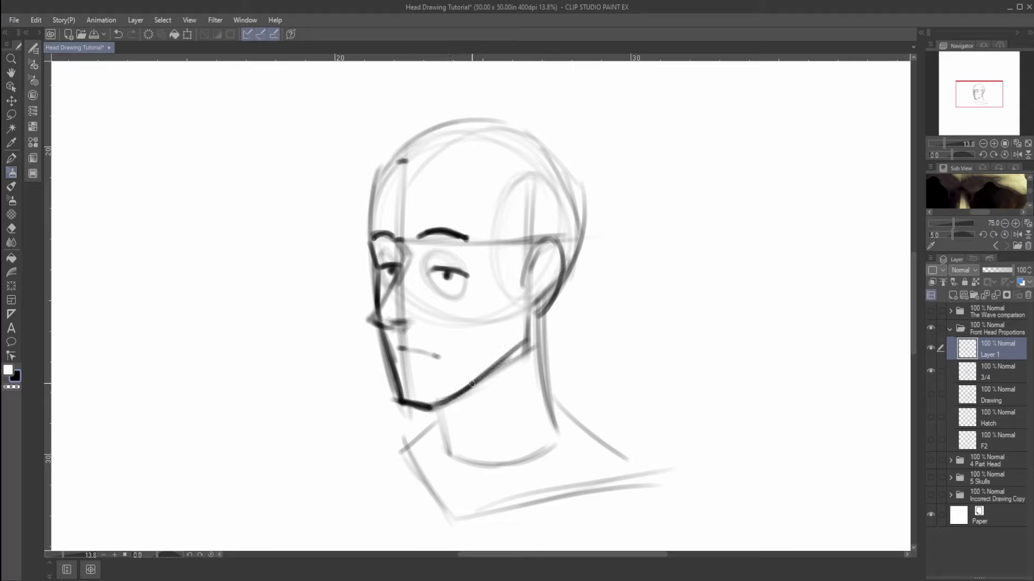
pyautogui.moveTo(474, 385)
pyautogui.mouseDown()
pyautogui.moveTo(525, 340)
pyautogui.moveTo(531, 307)
pyautogui.mouseUp()
# Darken the ear's outline and add its inner folds
pyautogui.moveTo(524, 272)
pyautogui.mouseDown()
pyautogui.moveTo(554, 230)
pyautogui.moveTo(565, 285)
pyautogui.moveTo(539, 315)
pyautogui.mouseUp()
pyautogui.moveTo(549, 253); pyautogui.dragTo(537, 285)
pyautogui.moveTo(542, 268); pyautogui.dragTo(545, 273)
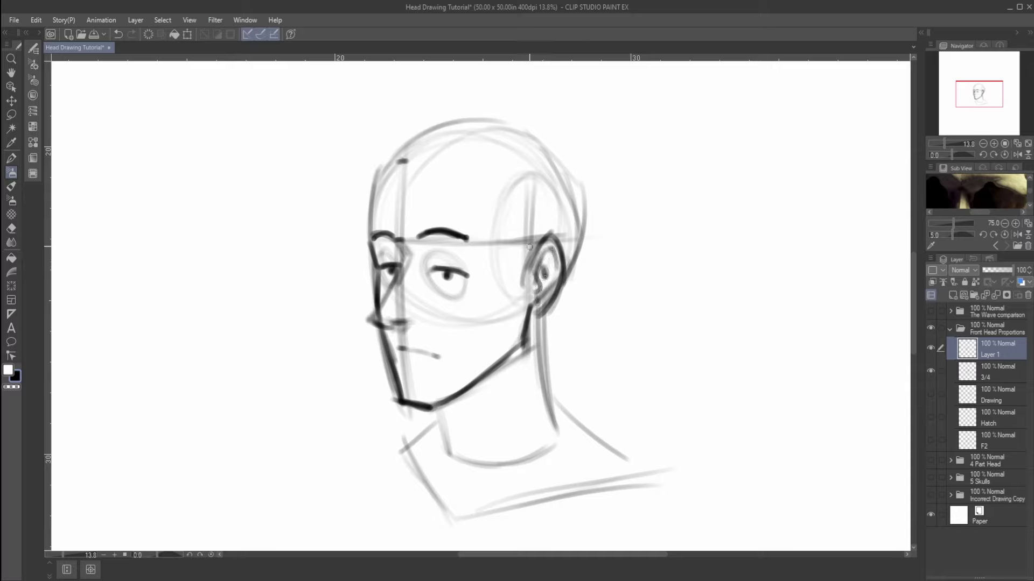
# Draw the sideburn in front of the ear and an angular hairline across the forehead and down the temple
pyautogui.moveTo(514, 235)
pyautogui.mouseDown()
pyautogui.moveTo(518, 310)
pyautogui.moveTo(532, 291)
pyautogui.moveTo(516, 292)
pyautogui.moveTo(519, 284)
pyautogui.mouseUp()
pyautogui.moveTo(400, 166); pyautogui.dragTo(435, 169)
pyautogui.moveTo(404, 161)
pyautogui.mouseDown()
pyautogui.moveTo(491, 162)
pyautogui.moveTo(489, 240)
pyautogui.mouseUp()
pyautogui.moveTo(486, 238); pyautogui.dragTo(520, 233)
pyautogui.moveTo(497, 237); pyautogui.dragTo(519, 235)
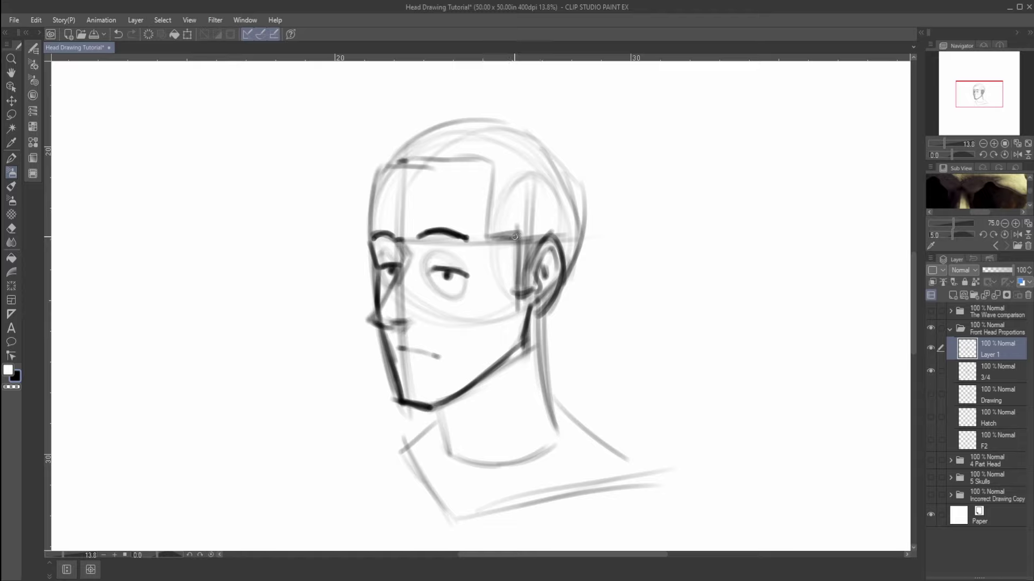
# Outline the short hair slightly outside the skull, from the forehead over the top to behind the ear
pyautogui.moveTo(378, 173); pyautogui.dragTo(478, 111)
pyautogui.moveTo(389, 162)
pyautogui.mouseDown()
pyautogui.moveTo(476, 111)
pyautogui.moveTo(574, 162)
pyautogui.mouseUp()
pyautogui.moveTo(512, 113)
pyautogui.mouseDown()
pyautogui.moveTo(589, 192)
pyautogui.moveTo(566, 284)
pyautogui.mouseUp()
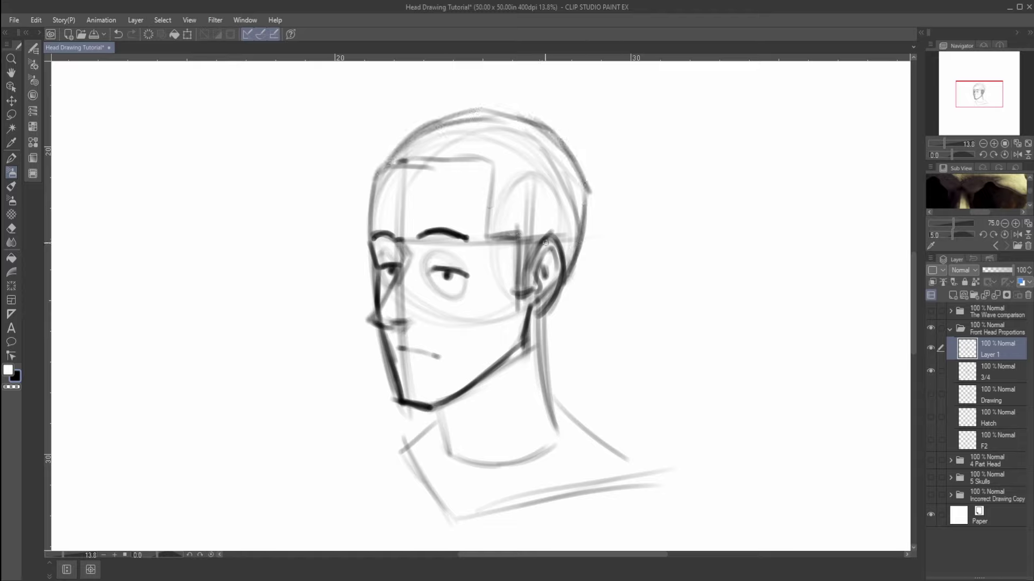
# Hatch the hair with light diagonal strokes from the front hairline to the back of the head
pyautogui.moveTo(401, 145); pyautogui.dragTo(425, 165)
pyautogui.moveTo(436, 127); pyautogui.dragTo(455, 162)
pyautogui.moveTo(482, 123); pyautogui.dragTo(515, 178)
pyautogui.moveTo(538, 135); pyautogui.dragTo(574, 197)
pyautogui.moveTo(501, 170); pyautogui.dragTo(493, 237)
pyautogui.moveTo(517, 162)
pyautogui.mouseDown()
pyautogui.moveTo(545, 241)
pyautogui.moveTo(560, 232)
pyautogui.mouseUp()
pyautogui.moveTo(563, 183); pyautogui.dragTo(569, 258)
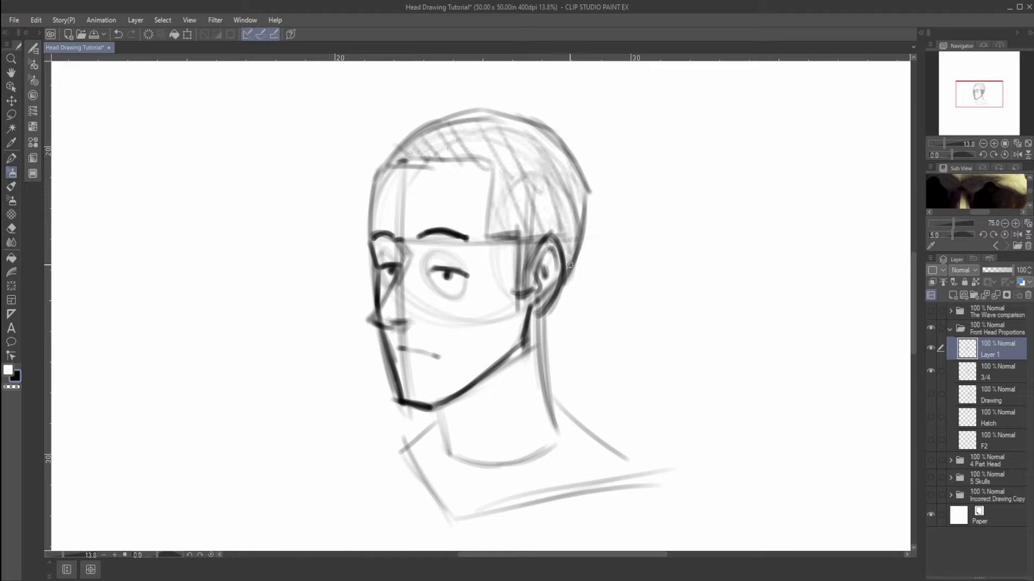
# Darken both sides of the neck and the two ends of the neckline
pyautogui.moveTo(537, 312); pyautogui.dragTo(549, 447)
pyautogui.moveTo(437, 407)
pyautogui.mouseDown()
pyautogui.moveTo(439, 450)
pyautogui.moveTo(463, 457)
pyautogui.moveTo(446, 455)
pyautogui.mouseUp()
pyautogui.moveTo(437, 444); pyautogui.dragTo(463, 475)
pyautogui.moveTo(552, 441); pyautogui.dragTo(518, 474)
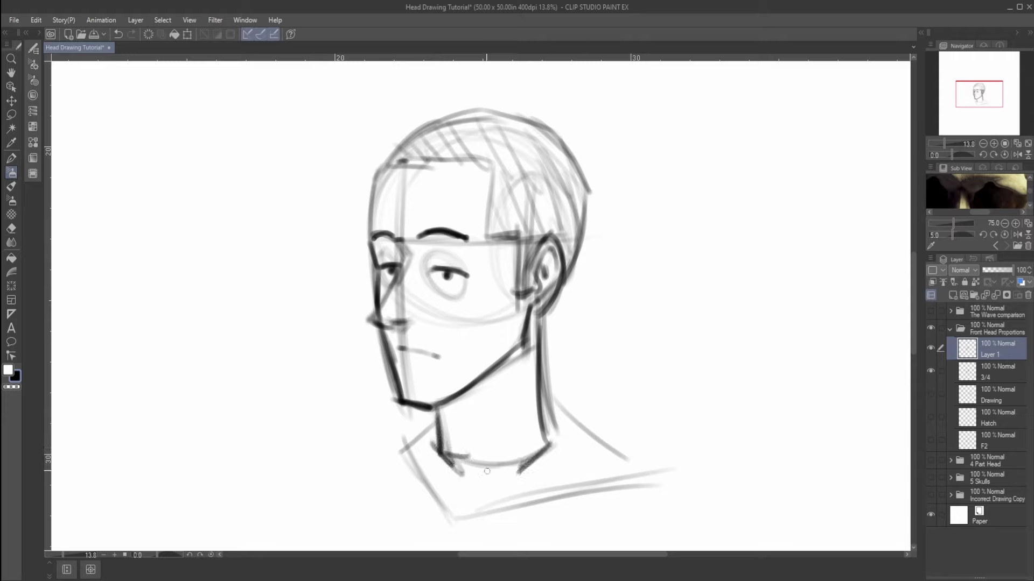
# Darken the shoulder slopes and the edges of the chest below the neckline
pyautogui.moveTo(439, 495)
pyautogui.mouseDown()
pyautogui.moveTo(444, 515)
pyautogui.moveTo(411, 471)
pyautogui.mouseUp()
pyautogui.moveTo(471, 506)
pyautogui.mouseDown()
pyautogui.moveTo(463, 514)
pyautogui.moveTo(561, 486)
pyautogui.moveTo(517, 498)
pyautogui.mouseUp()
pyautogui.moveTo(453, 414); pyautogui.dragTo(400, 440)
pyautogui.moveTo(560, 405); pyautogui.dragTo(625, 466)
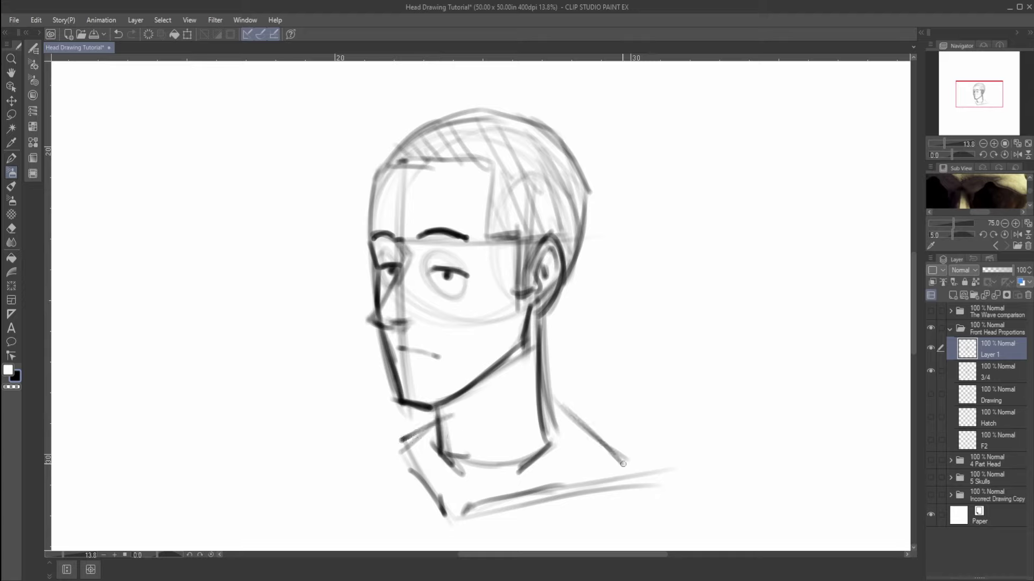
pyautogui.moveTo(587, 428); pyautogui.dragTo(622, 464)
# Hatch light shading between the near eyebrow and the eye
pyautogui.moveTo(418, 237); pyautogui.dragTo(460, 269)
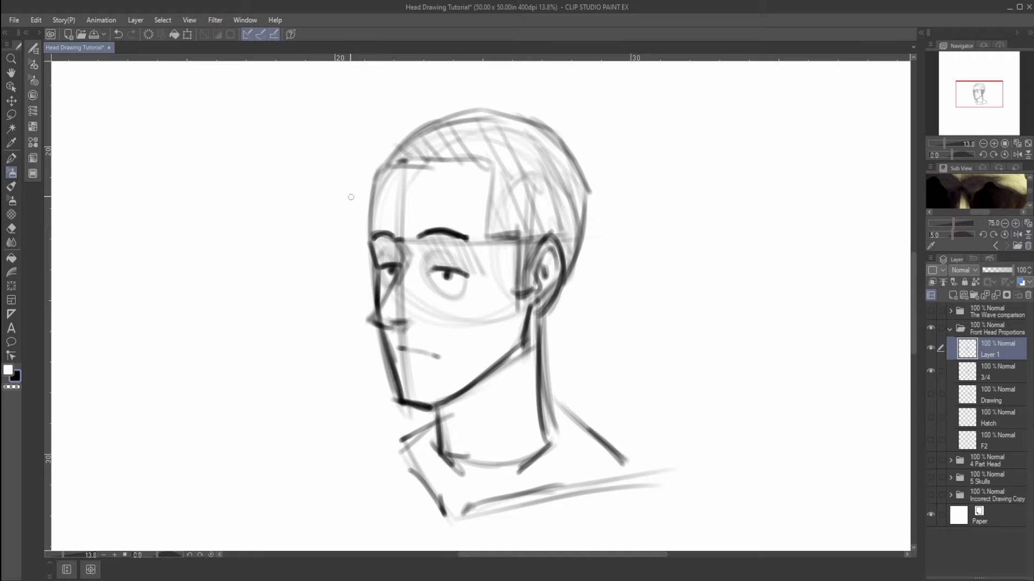
pyautogui.moveTo(362, 152)
pyautogui.mouseDown()
pyautogui.moveTo(349, 238)
pyautogui.moveTo(355, 231)
pyautogui.mouseUp()
pyautogui.hotkey('ctrl', 'z')
pyautogui.hotkey('ctrl', 'z')
pyautogui.hotkey('ctrl', 'z')
# Draw two red arrows beside the face, one down along the forehead and one angling inward below the brow
pyautogui.press('Return')
pyautogui.moveTo(364, 164)
pyautogui.mouseDown()
pyautogui.moveTo(343, 225)
pyautogui.moveTo(354, 218)
pyautogui.moveTo(362, 273)
pyautogui.mouseUp()
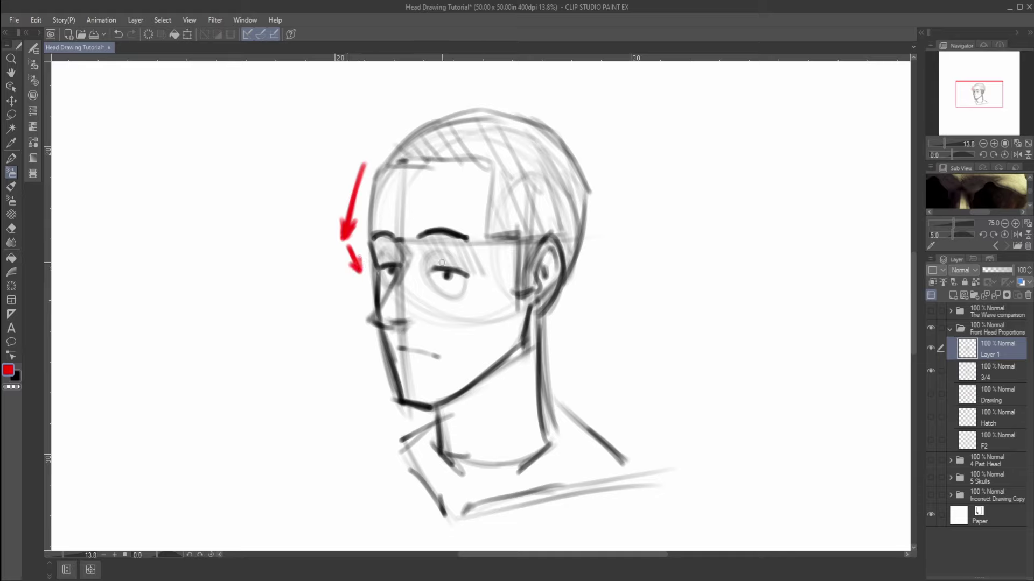
pyautogui.moveTo(357, 280)
pyautogui.mouseDown()
pyautogui.moveTo(347, 303)
pyautogui.moveTo(370, 366)
pyautogui.mouseUp()
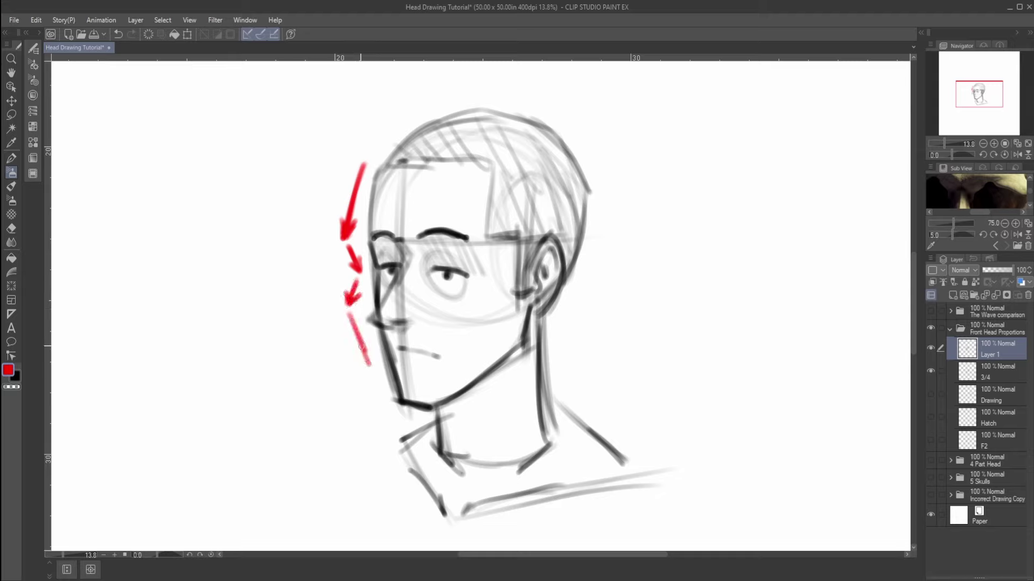
pyautogui.moveTo(350, 318); pyautogui.dragTo(378, 388)
pyautogui.moveTo(359, 349); pyautogui.dragTo(380, 400)
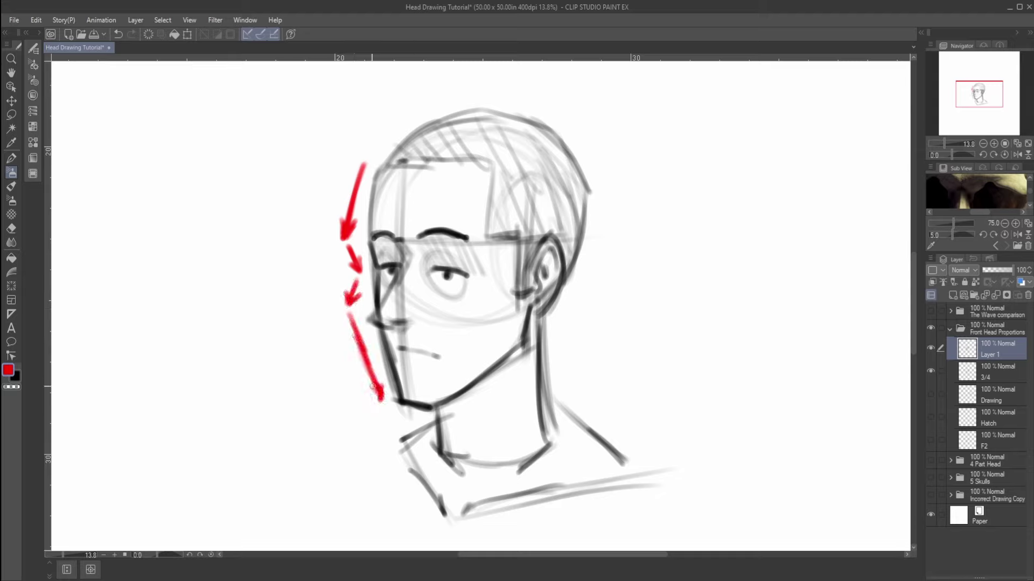
pyautogui.hotkey('ctrl', 'z')
pyautogui.hotkey('ctrl', 'z')
pyautogui.hotkey('ctrl', 'z')
pyautogui.hotkey('ctrl', 'z')
pyautogui.hotkey('ctrl', 'z')
pyautogui.hotkey('ctrl', 'z')
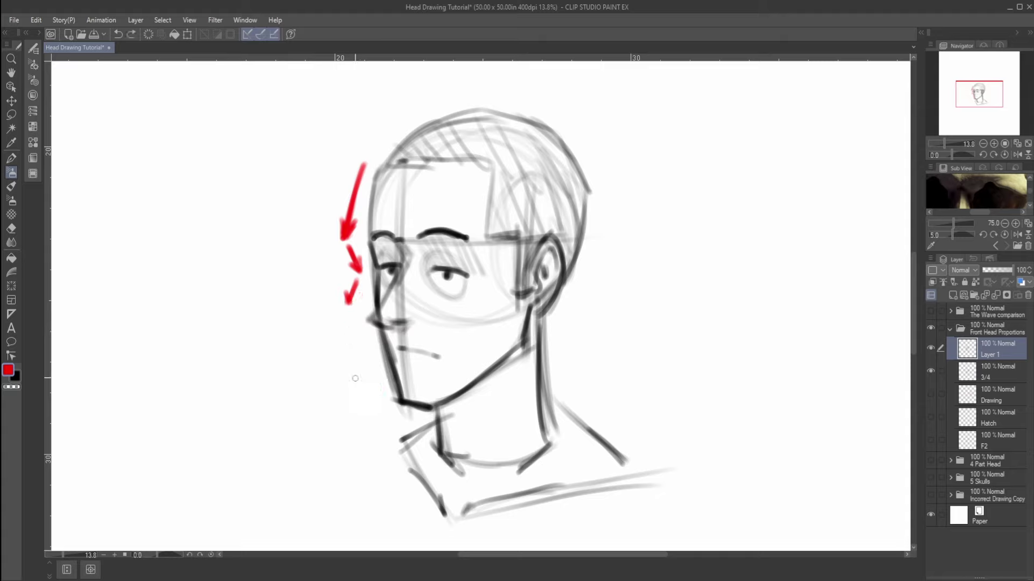
# Draw red arrows down the cheek, around the chin and along the jaw to the ear, and undo all the arrows
pyautogui.moveTo(349, 315)
pyautogui.mouseDown()
pyautogui.moveTo(375, 378)
pyautogui.moveTo(371, 403)
pyautogui.moveTo(425, 424)
pyautogui.moveTo(520, 369)
pyautogui.moveTo(557, 316)
pyautogui.mouseUp()
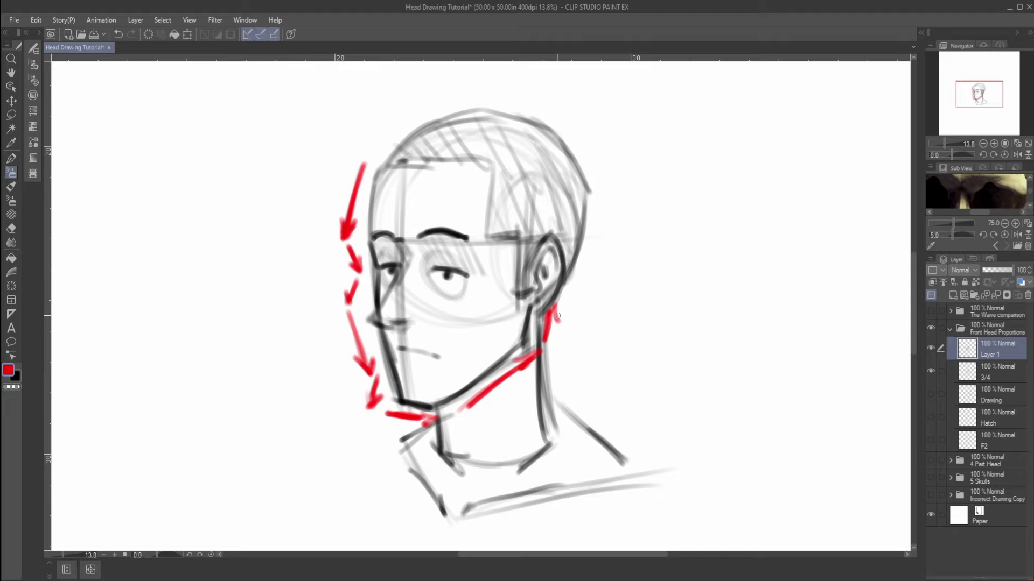
pyautogui.hotkey('ctrl', 'z')
pyautogui.hotkey('ctrl', 'z')
pyautogui.hotkey('ctrl', 'z')
pyautogui.hotkey('ctrl', 'z')
pyautogui.hotkey('ctrl', 'z')
pyautogui.hotkey('ctrl', 'z')
pyautogui.hotkey('ctrl', 'z')
pyautogui.hotkey('ctrl', 'z')
pyautogui.hotkey('ctrl', 'z')
pyautogui.hotkey('ctrl', 'z')
pyautogui.hotkey('ctrl', 'z')
pyautogui.hotkey('ctrl', 'z')
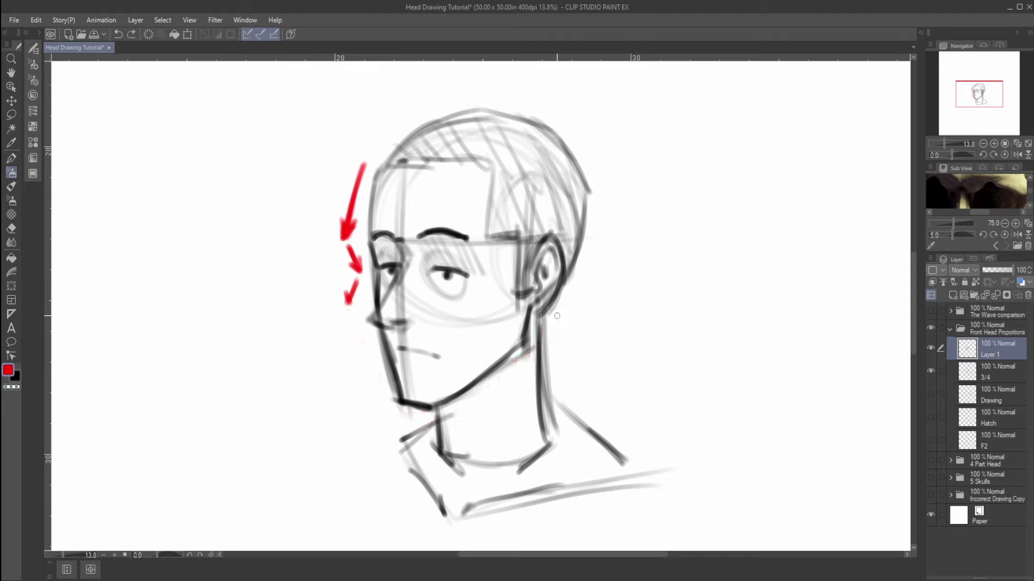
pyautogui.hotkey('ctrl', 'z')
pyautogui.hotkey('ctrl', 'z')
pyautogui.hotkey('ctrl', 'z')
pyautogui.hotkey('ctrl', 'z')
pyautogui.hotkey('ctrl', 'z')
pyautogui.hotkey('ctrl', 'z')
pyautogui.hotkey('ctrl', 'z')
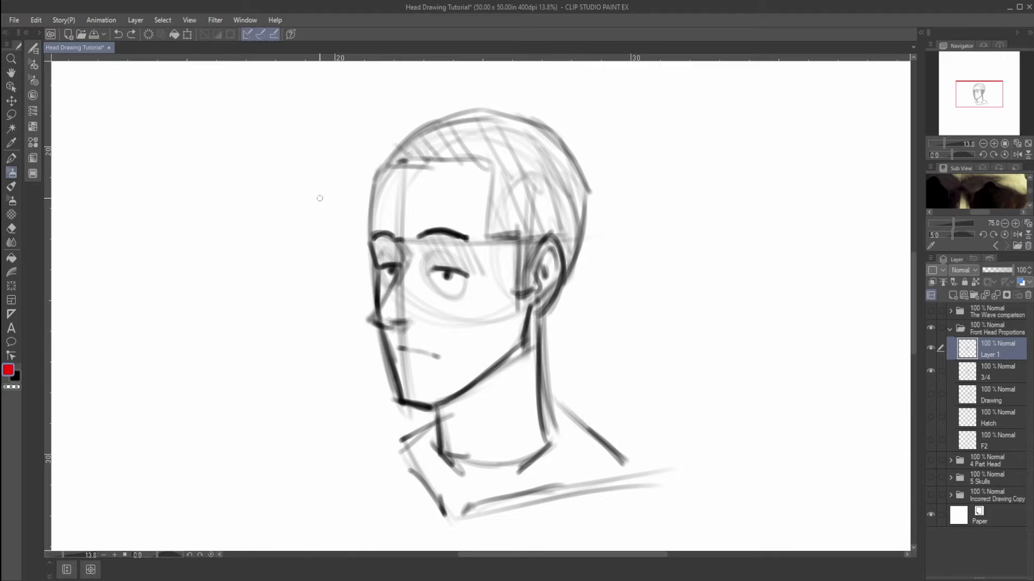
# Draw a red light-source marker with an arrow above the forehead, an arrow under the brow, and red hatching over both eye sockets
pyautogui.moveTo(354, 247); pyautogui.dragTo(368, 266)
pyautogui.moveTo(336, 82); pyautogui.dragTo(355, 123)
pyautogui.moveTo(312, 65)
pyautogui.mouseDown()
pyautogui.moveTo(325, 81)
pyautogui.moveTo(306, 89)
pyautogui.moveTo(329, 76)
pyautogui.mouseUp()
pyautogui.moveTo(380, 242)
pyautogui.mouseDown()
pyautogui.moveTo(384, 256)
pyautogui.moveTo(419, 250)
pyautogui.moveTo(481, 273)
pyautogui.moveTo(460, 349)
pyautogui.moveTo(525, 274)
pyautogui.mouseUp()
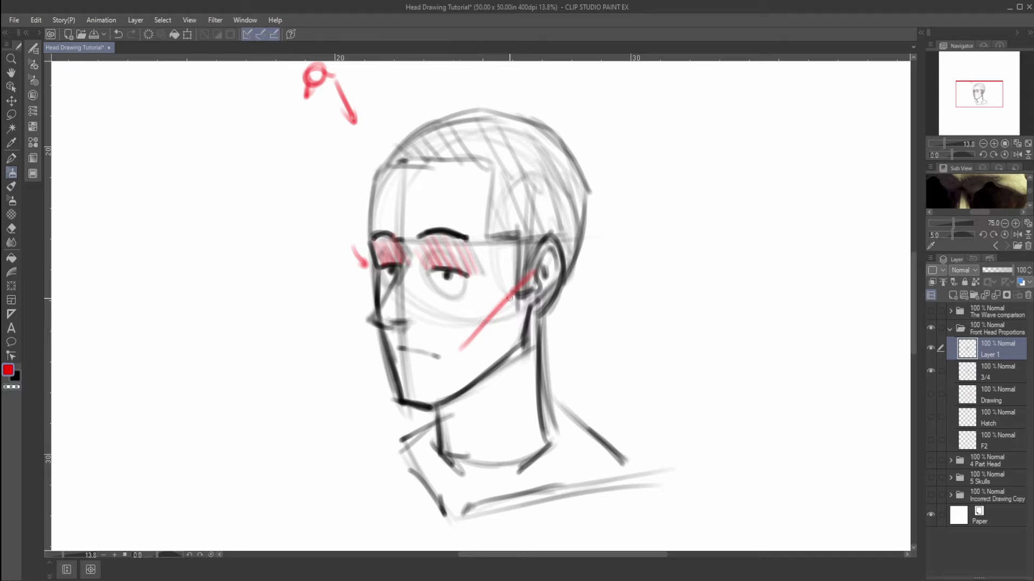
# Hatch red shading from the ear across the lower cheek and beneath the jawline on the neck
pyautogui.moveTo(518, 263); pyautogui.dragTo(530, 281)
pyautogui.moveTo(466, 353); pyautogui.dragTo(514, 299)
pyautogui.moveTo(482, 338)
pyautogui.mouseDown()
pyautogui.moveTo(515, 301)
pyautogui.moveTo(532, 298)
pyautogui.mouseUp()
pyautogui.moveTo(516, 325); pyautogui.dragTo(529, 310)
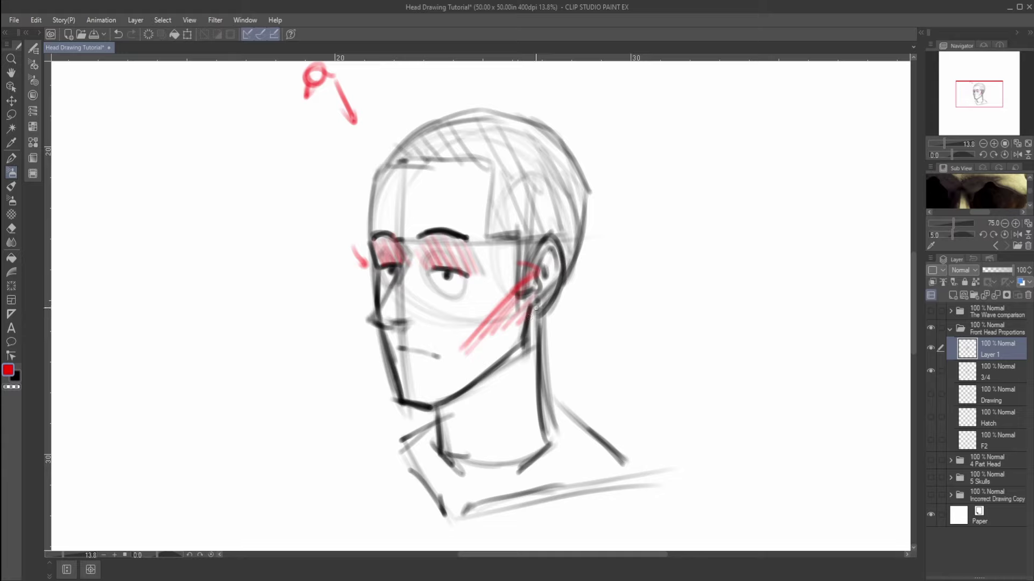
pyautogui.moveTo(450, 404)
pyautogui.mouseDown()
pyautogui.moveTo(531, 351)
pyautogui.moveTo(492, 394)
pyautogui.moveTo(441, 407)
pyautogui.moveTo(505, 366)
pyautogui.moveTo(445, 421)
pyautogui.moveTo(507, 373)
pyautogui.mouseUp()
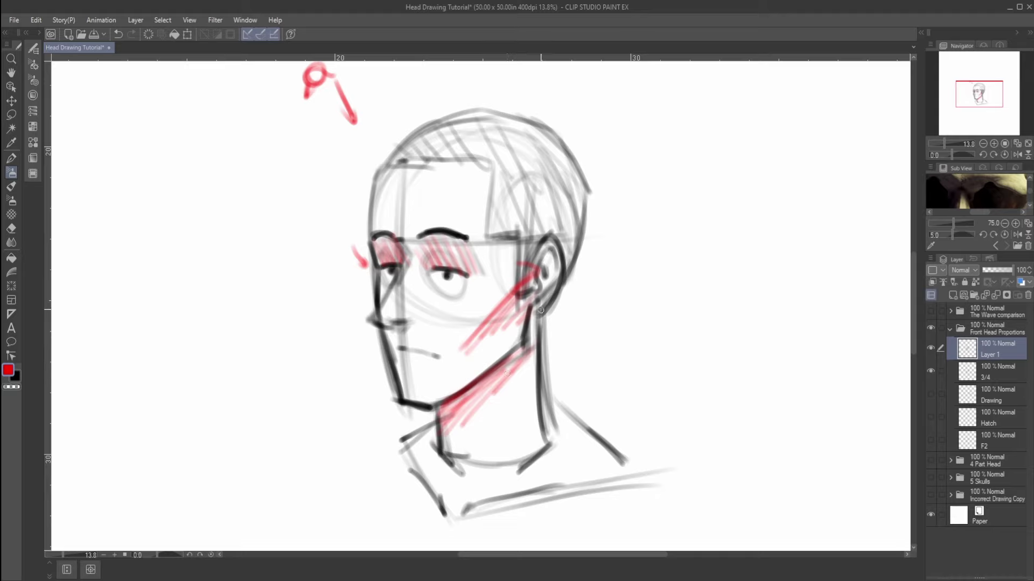
# Add red shading behind the ear, along the temple, under the nose and around the mouth and lower face
pyautogui.moveTo(541, 311)
pyautogui.mouseDown()
pyautogui.moveTo(534, 332)
pyautogui.moveTo(574, 254)
pyautogui.mouseUp()
pyautogui.moveTo(486, 232)
pyautogui.mouseDown()
pyautogui.moveTo(520, 248)
pyautogui.moveTo(489, 240)
pyautogui.moveTo(499, 173)
pyautogui.mouseUp()
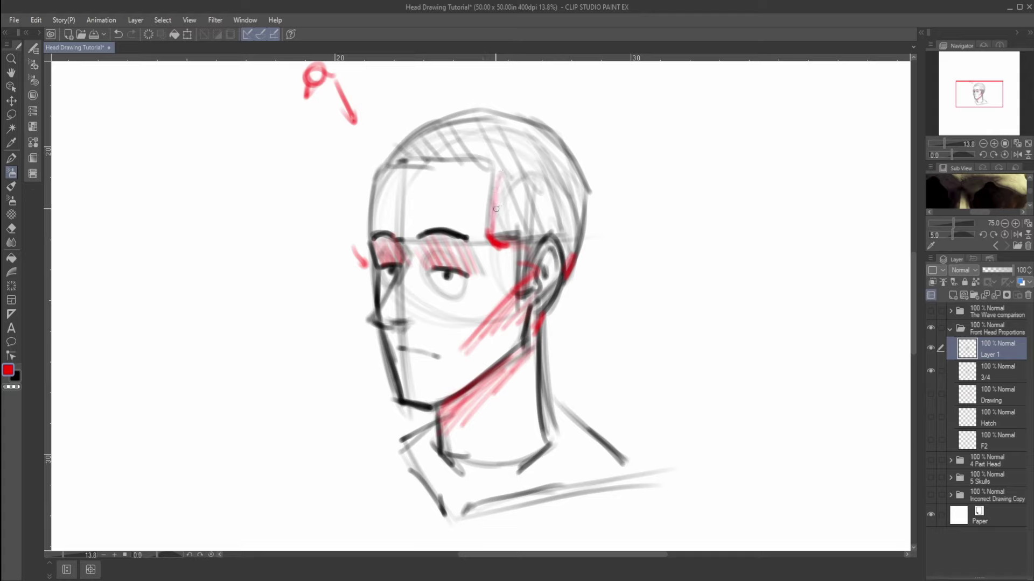
pyautogui.moveTo(400, 323)
pyautogui.mouseDown()
pyautogui.moveTo(382, 320)
pyautogui.moveTo(412, 325)
pyautogui.moveTo(383, 321)
pyautogui.mouseUp()
pyautogui.moveTo(408, 364)
pyautogui.mouseDown()
pyautogui.moveTo(426, 402)
pyautogui.moveTo(508, 357)
pyautogui.mouseUp()
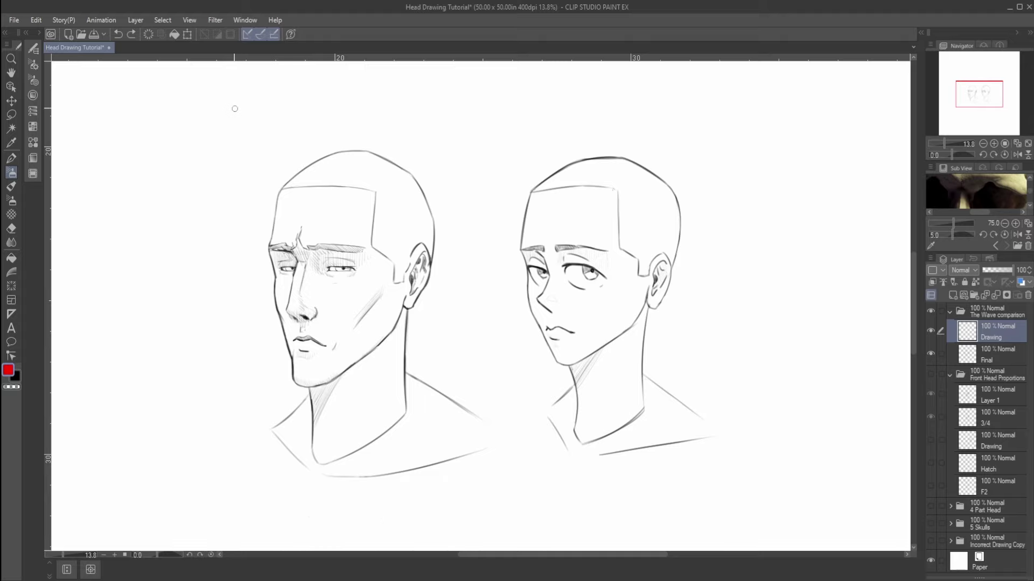
# Draw red arrows slanting down toward the foreheads of both comparison heads, and undo them
pyautogui.moveTo(232, 106); pyautogui.dragTo(264, 178)
pyautogui.moveTo(260, 159); pyautogui.dragTo(264, 177)
pyautogui.moveTo(501, 119)
pyautogui.mouseDown()
pyautogui.moveTo(520, 193)
pyautogui.moveTo(524, 184)
pyautogui.mouseUp()
pyautogui.hotkey('ctrl', 'z')
pyautogui.hotkey('ctrl', 'z')
# Try red contour strokes beside the far cheeks of the wide-eyed face and the frowning face, and undo each one
pyautogui.moveTo(511, 269); pyautogui.dragTo(545, 371)
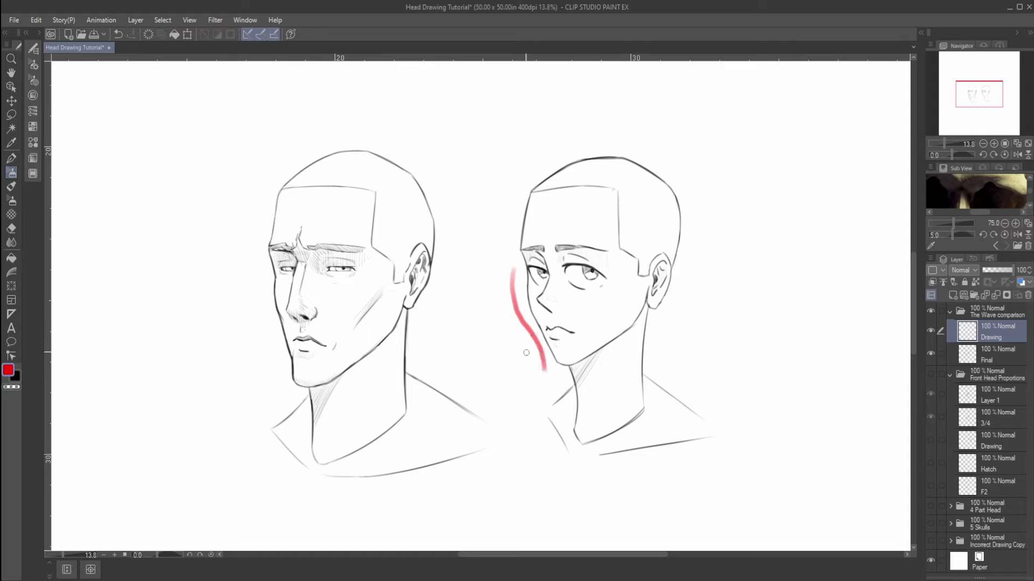
pyautogui.hotkey('ctrl', 'z')
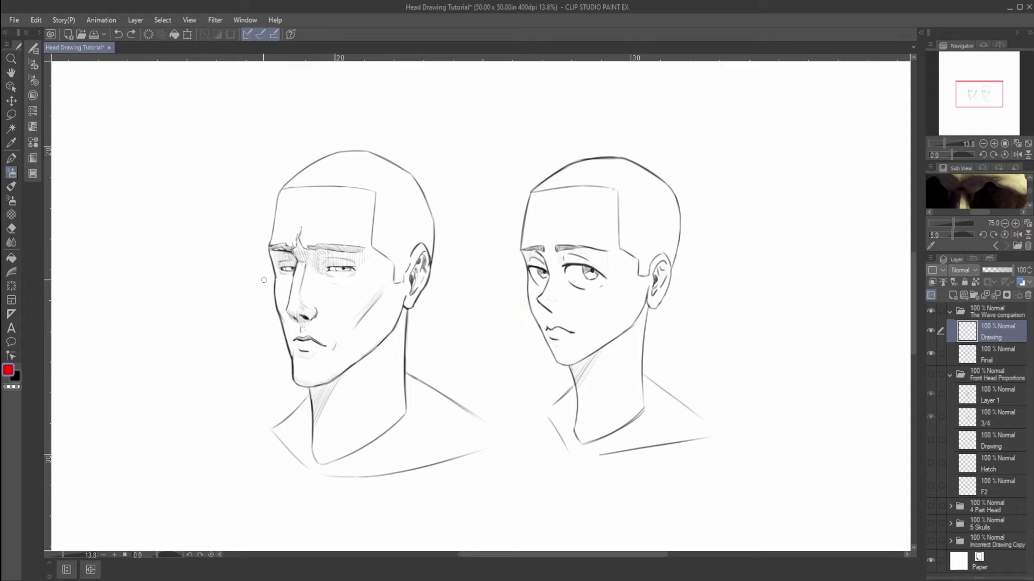
pyautogui.moveTo(258, 250); pyautogui.dragTo(267, 309)
pyautogui.hotkey('ctrl', 'z')
# Draw a zigzag of red arrows from brow to chin beside the frowning face, and undo them
pyautogui.moveTo(251, 250)
pyautogui.mouseDown()
pyautogui.moveTo(280, 388)
pyautogui.moveTo(327, 392)
pyautogui.mouseUp()
pyautogui.hotkey('ctrl', 'z')
pyautogui.hotkey('ctrl', 'z')
pyautogui.hotkey('ctrl', 'z')
pyautogui.hotkey('ctrl', 'z')
pyautogui.hotkey('ctrl', 'z')
pyautogui.hotkey('ctrl', 'z')
pyautogui.hotkey('ctrl', 'z')
pyautogui.hotkey('ctrl', 'z')
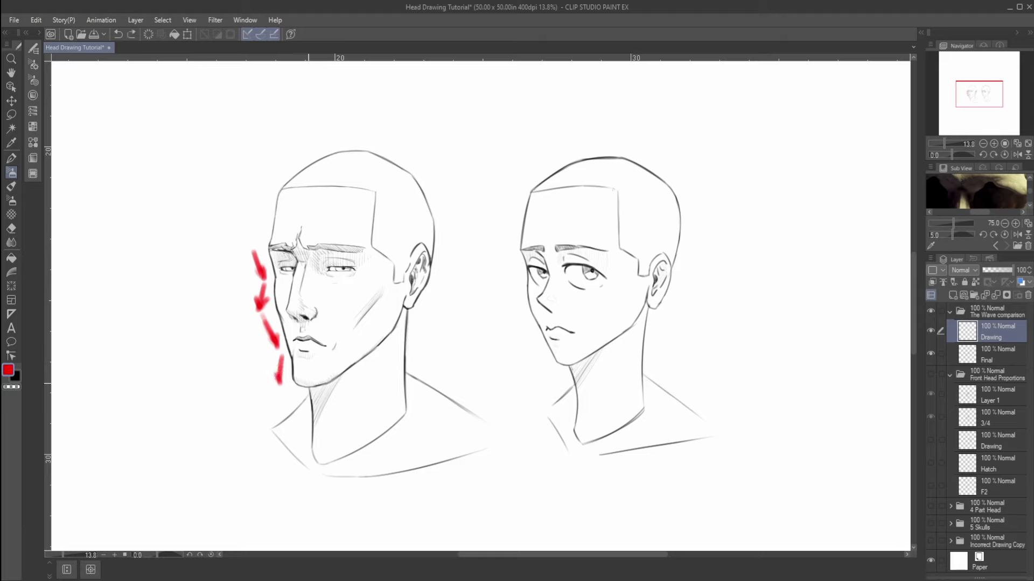
pyautogui.hotkey('ctrl', 'z')
pyautogui.hotkey('ctrl', 'z')
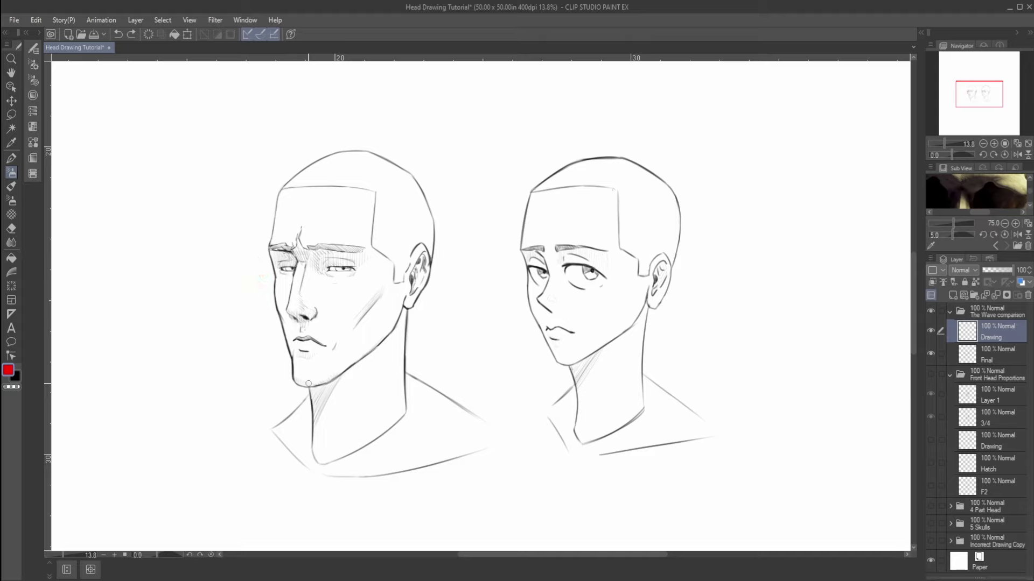
pyautogui.moveTo(287, 272); pyautogui.dragTo(290, 335)
pyautogui.hotkey('ctrl', 'z')
pyautogui.moveTo(154, 303); pyautogui.dragTo(180, 380)
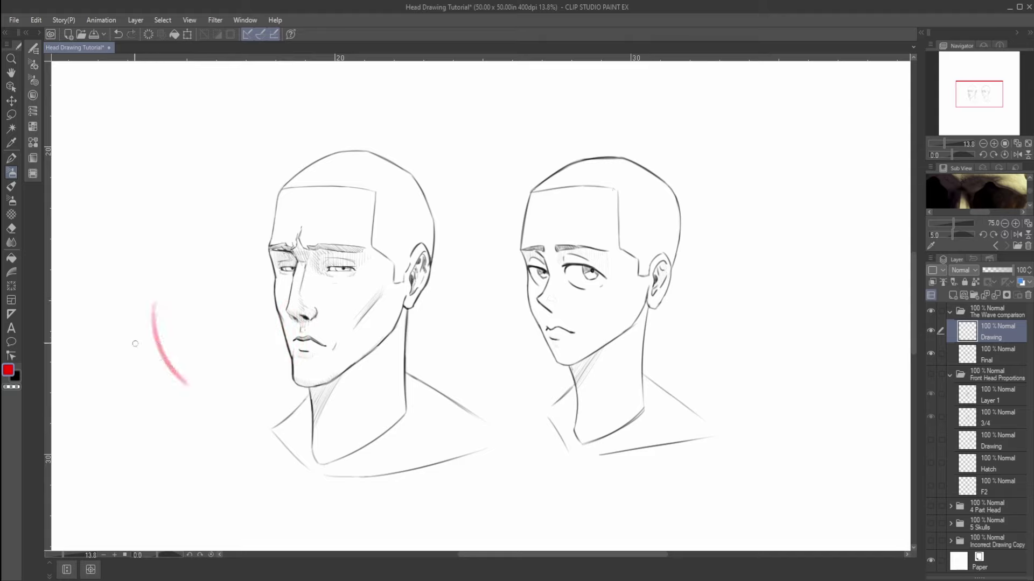
pyautogui.hotkey('ctrl', 'z')
# Sketch a softly curved red cheek-to-chin contour in the blank area beside the frowning head, and undo its section below the cheek
pyautogui.moveTo(132, 241)
pyautogui.mouseDown()
pyautogui.moveTo(137, 295)
pyautogui.moveTo(131, 286)
pyautogui.moveTo(127, 253)
pyautogui.moveTo(140, 294)
pyautogui.moveTo(177, 326)
pyautogui.moveTo(188, 370)
pyautogui.mouseUp()
pyautogui.moveTo(154, 296)
pyautogui.mouseDown()
pyautogui.moveTo(174, 388)
pyautogui.moveTo(176, 373)
pyautogui.moveTo(166, 411)
pyautogui.moveTo(195, 433)
pyautogui.moveTo(216, 429)
pyautogui.mouseUp()
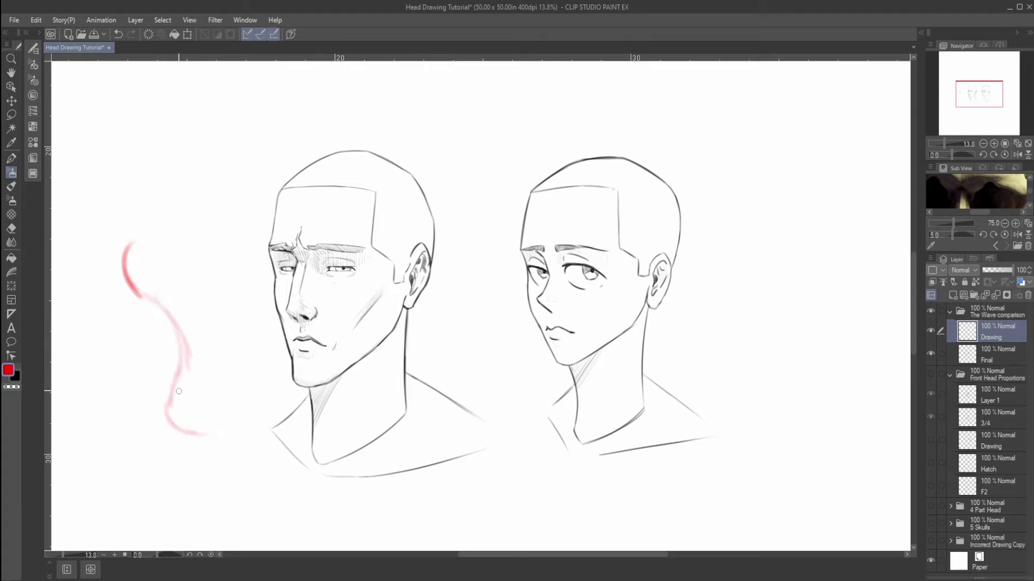
pyautogui.hotkey('ctrl', 'z')
pyautogui.hotkey('ctrl', 'z')
pyautogui.hotkey('ctrl', 'z')
pyautogui.hotkey('ctrl', 'z')
pyautogui.hotkey('ctrl', 'z')
pyautogui.hotkey('ctrl', 'z')
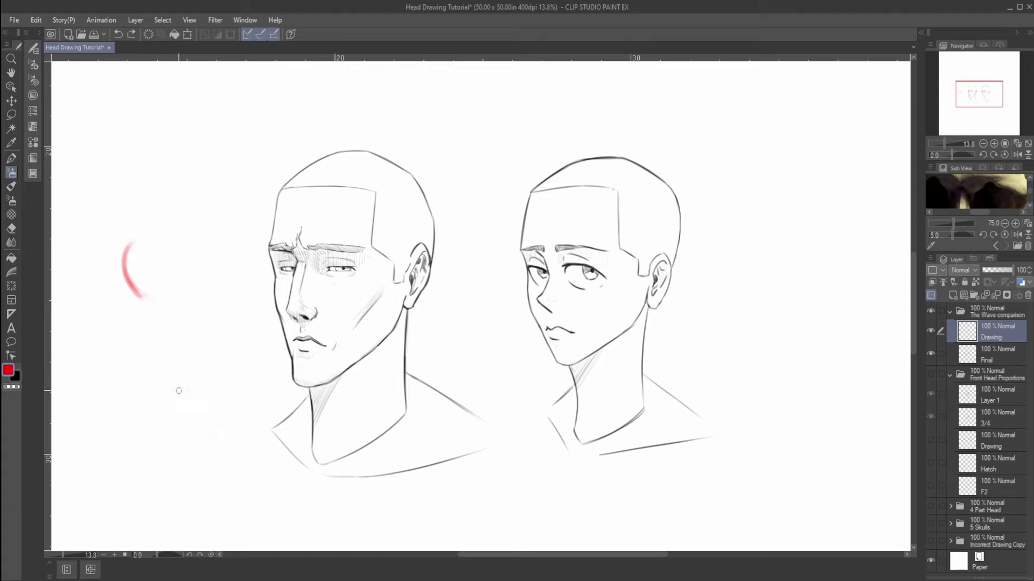
# Sketch a straighter, angular red contour from the cheek curve down to the chin, and undo the entire contour
pyautogui.moveTo(135, 293)
pyautogui.mouseDown()
pyautogui.moveTo(178, 425)
pyautogui.moveTo(212, 432)
pyautogui.mouseUp()
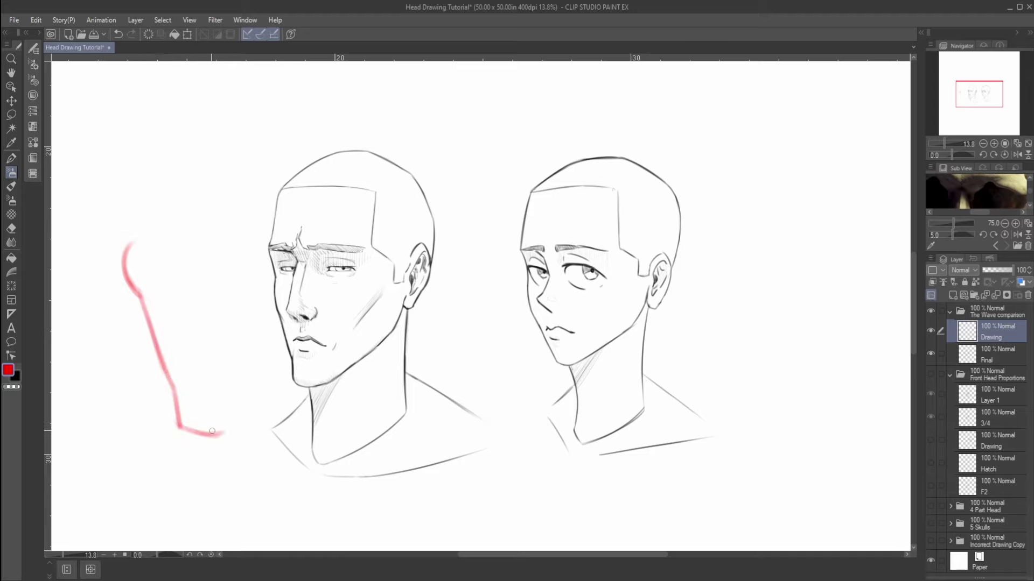
pyautogui.hotkey('ctrl', 'z')
pyautogui.hotkey('ctrl', 'z')
pyautogui.hotkey('ctrl', 'z')
pyautogui.hotkey('ctrl', 'z')
pyautogui.hotkey('ctrl', 'z')
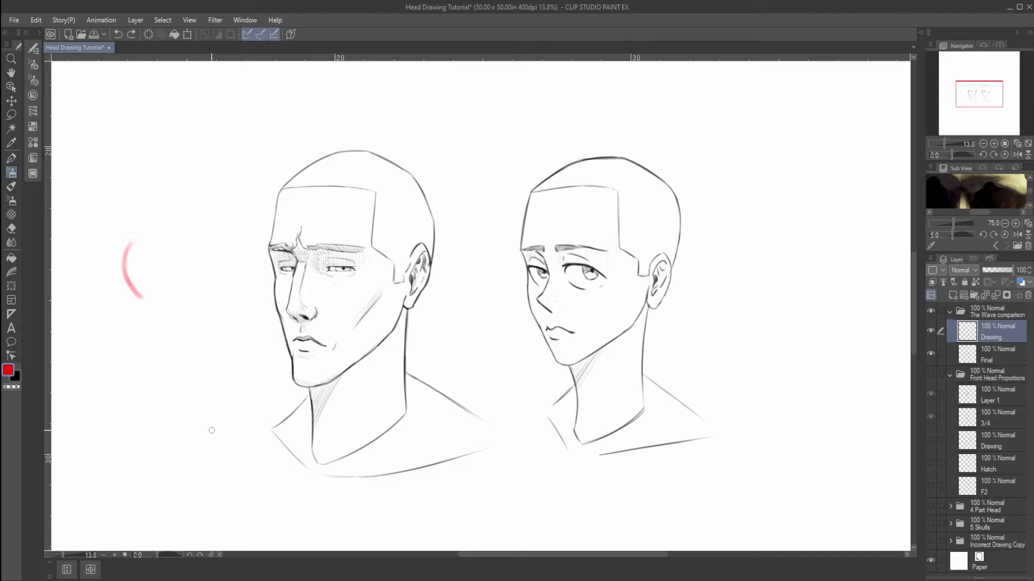
pyautogui.hotkey('ctrl', 'z')
pyautogui.hotkey('ctrl', 'z')
pyautogui.hotkey('ctrl', 'z')
# Tint the far cheek and chin of both faces in red, and undo the tinting
pyautogui.moveTo(282, 295)
pyautogui.mouseDown()
pyautogui.moveTo(302, 377)
pyautogui.moveTo(283, 329)
pyautogui.moveTo(300, 356)
pyautogui.mouseUp()
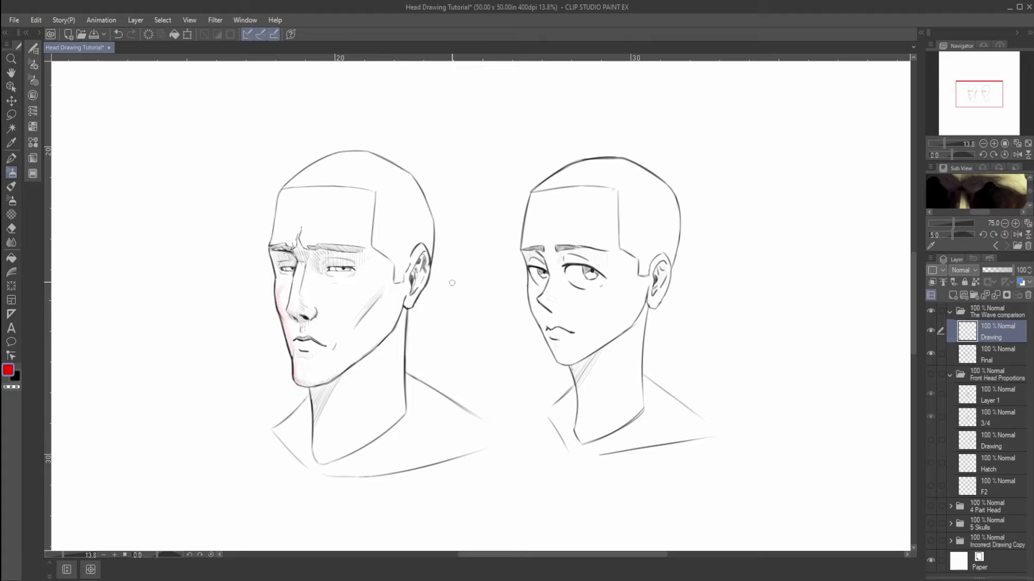
pyautogui.moveTo(535, 290)
pyautogui.mouseDown()
pyautogui.moveTo(532, 314)
pyautogui.moveTo(566, 366)
pyautogui.mouseUp()
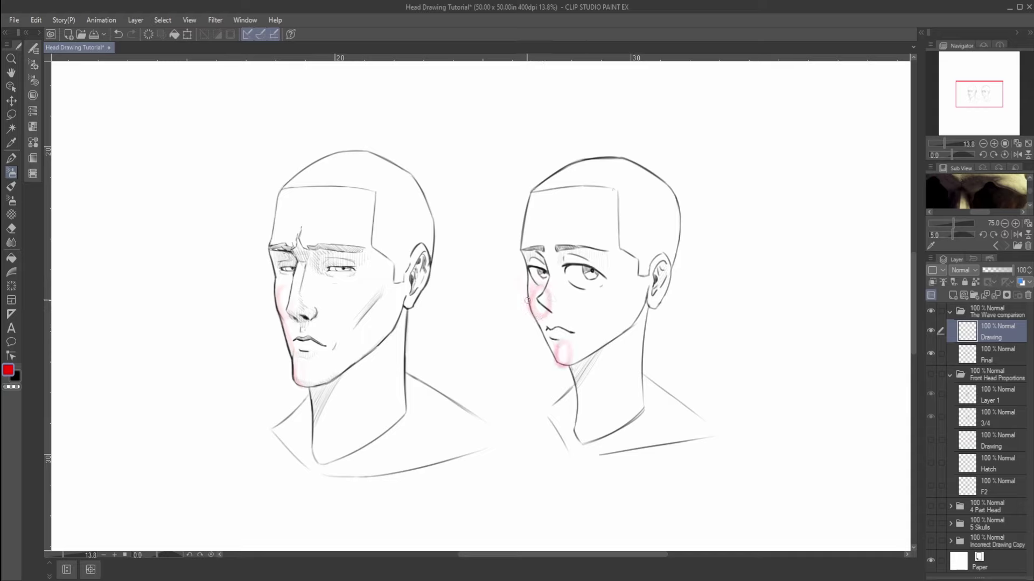
pyautogui.moveTo(527, 286); pyautogui.dragTo(556, 373)
pyautogui.hotkey('ctrl', 'z')
pyautogui.hotkey('ctrl', 'z')
pyautogui.hotkey('ctrl', 'z')
pyautogui.hotkey('ctrl', 'z')
pyautogui.hotkey('ctrl', 'z')
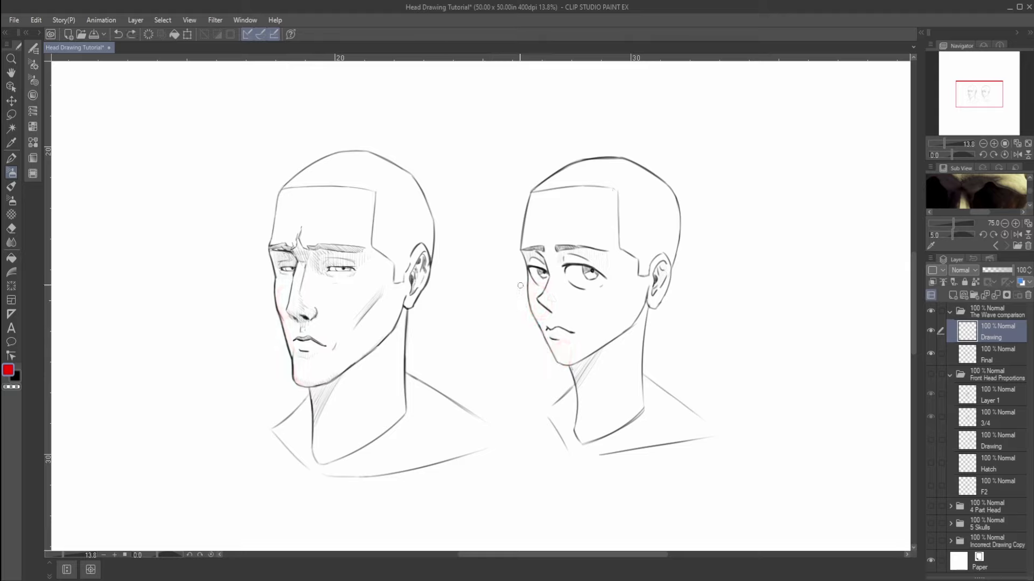
# Trace red cheek-to-chin contours beside both faces, retry the one beside the wide-eyed face, and undo them all
pyautogui.moveTo(515, 269); pyautogui.dragTo(541, 380)
pyautogui.moveTo(262, 279)
pyautogui.mouseDown()
pyautogui.moveTo(275, 373)
pyautogui.moveTo(287, 388)
pyautogui.mouseUp()
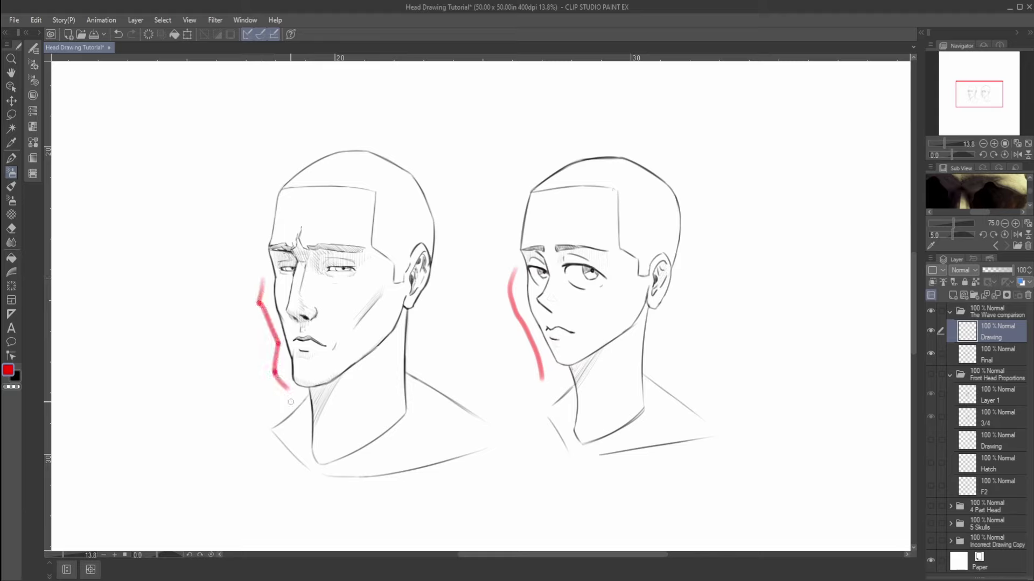
pyautogui.hotkey('ctrl', 'z')
pyautogui.hotkey('ctrl', 'z')
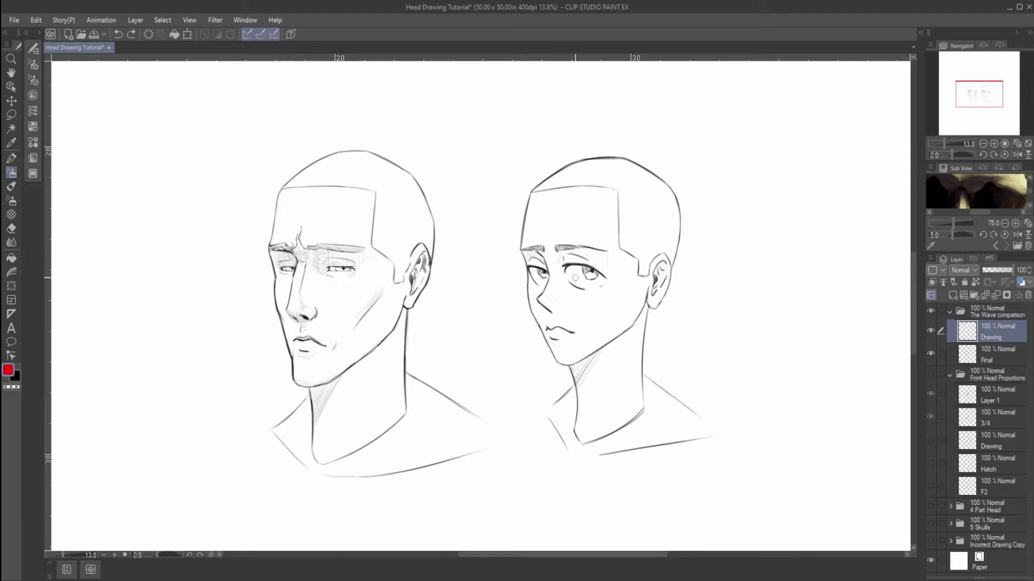
pyautogui.moveTo(517, 272); pyautogui.dragTo(554, 378)
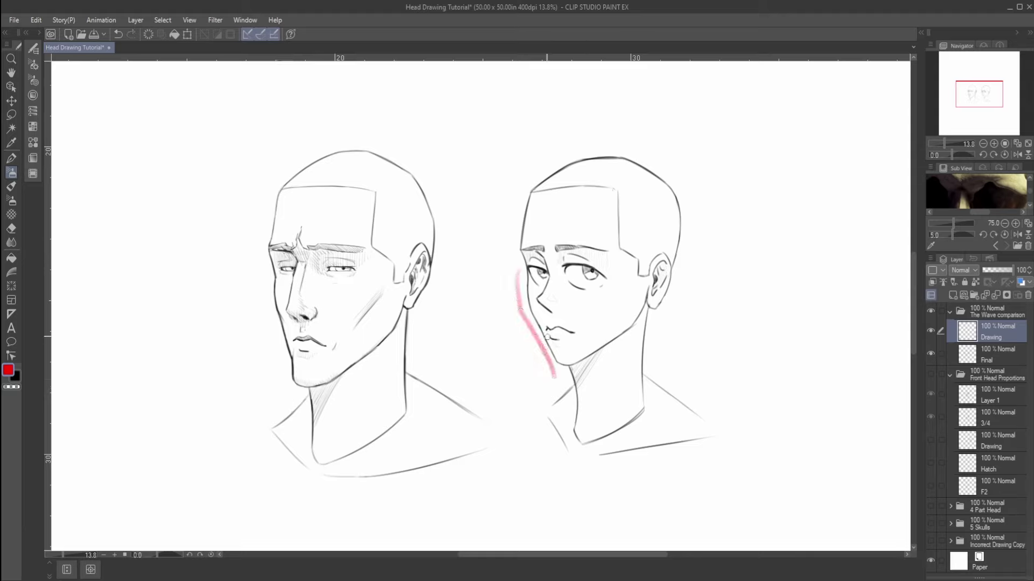
pyautogui.hotkey('ctrl', 'z')
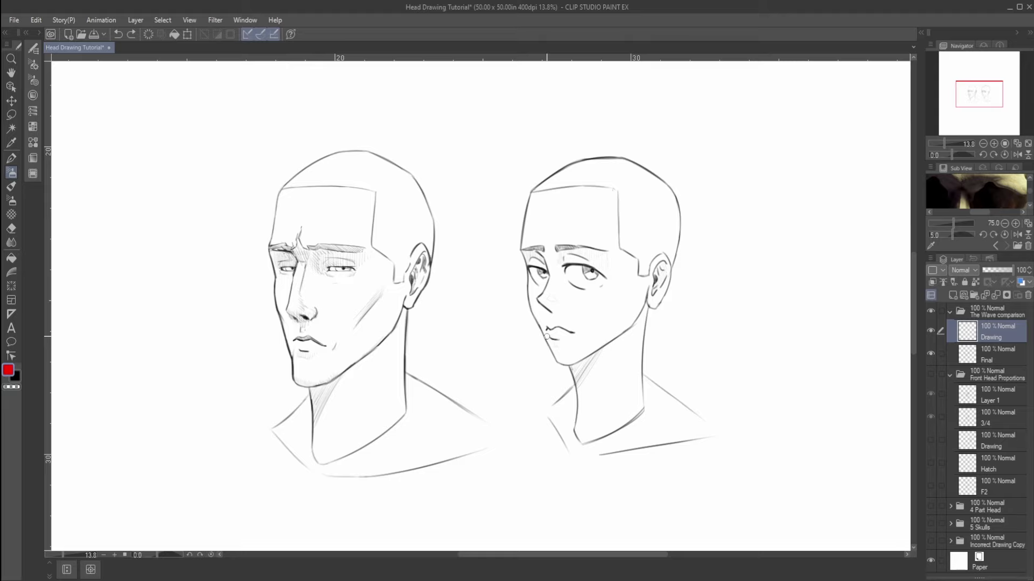
# Draw a red bracket beside each face, divided into thirds at the hairline, brow, nose base and chin
pyautogui.moveTo(264, 188); pyautogui.dragTo(253, 272)
pyautogui.hotkey('ctrl', 'z')
pyautogui.moveTo(267, 190)
pyautogui.mouseDown()
pyautogui.moveTo(246, 238)
pyautogui.moveTo(262, 243)
pyautogui.moveTo(248, 284)
pyautogui.moveTo(260, 323)
pyautogui.moveTo(249, 377)
pyautogui.moveTo(261, 384)
pyautogui.mouseUp()
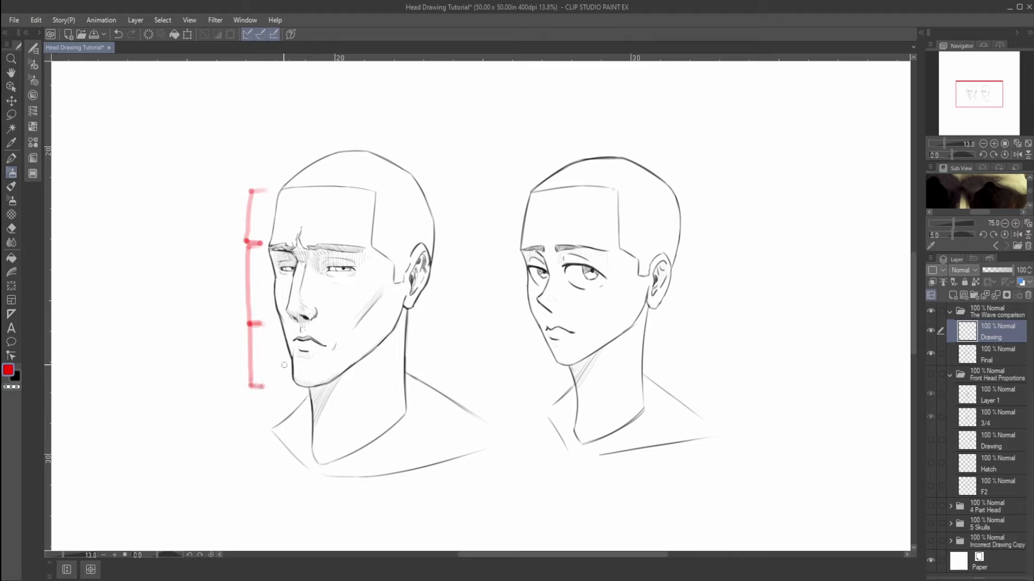
pyautogui.moveTo(515, 192)
pyautogui.mouseDown()
pyautogui.moveTo(504, 195)
pyautogui.moveTo(504, 309)
pyautogui.moveTo(514, 314)
pyautogui.moveTo(505, 341)
pyautogui.moveTo(508, 365)
pyautogui.moveTo(520, 367)
pyautogui.mouseUp()
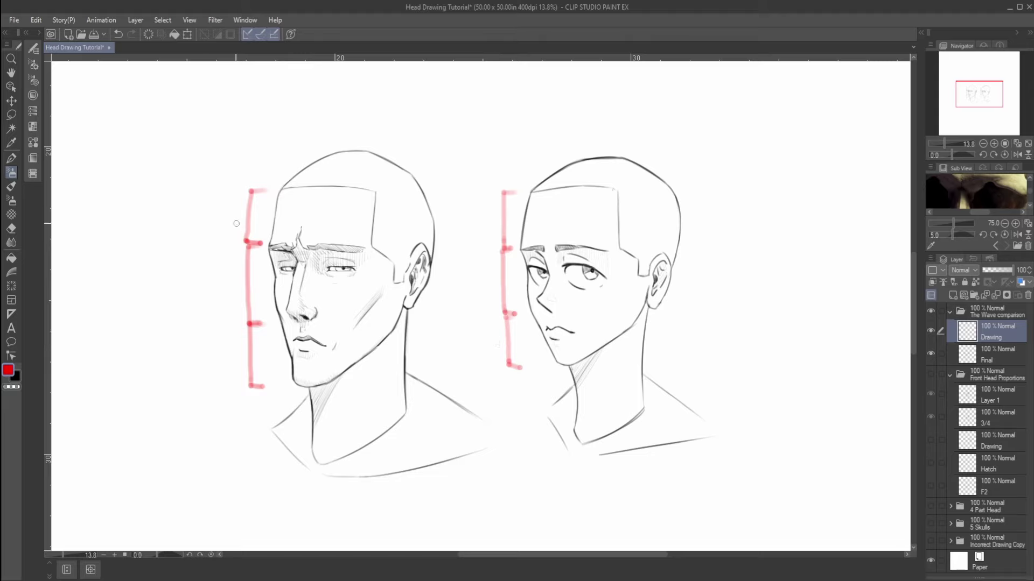
# Sketch a red elongated head with an oversized forehead and an uneven proportion bracket in the blank area, and undo both
pyautogui.moveTo(783, 100)
pyautogui.mouseDown()
pyautogui.moveTo(761, 151)
pyautogui.moveTo(766, 309)
pyautogui.moveTo(787, 310)
pyautogui.moveTo(772, 364)
pyautogui.moveTo(789, 362)
pyautogui.mouseUp()
pyautogui.moveTo(814, 316)
pyautogui.mouseDown()
pyautogui.moveTo(808, 341)
pyautogui.moveTo(829, 362)
pyautogui.mouseUp()
pyautogui.moveTo(803, 315)
pyautogui.mouseDown()
pyautogui.moveTo(836, 95)
pyautogui.moveTo(861, 152)
pyautogui.moveTo(865, 377)
pyautogui.moveTo(835, 366)
pyautogui.moveTo(850, 317)
pyautogui.mouseUp()
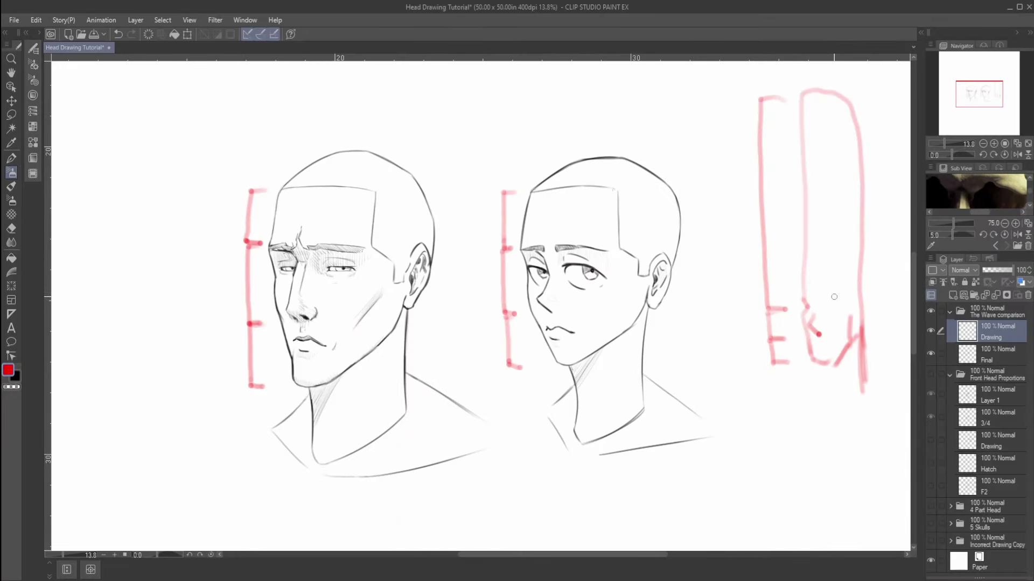
pyautogui.moveTo(823, 283); pyautogui.dragTo(803, 303)
pyautogui.moveTo(803, 302)
pyautogui.mouseDown()
pyautogui.moveTo(810, 278)
pyautogui.moveTo(832, 286)
pyautogui.mouseUp()
pyautogui.hotkey('ctrl', 'z')
pyautogui.hotkey('ctrl', 'z')
pyautogui.hotkey('ctrl', 'z')
pyautogui.hotkey('ctrl', 'z')
pyautogui.hotkey('ctrl', 'z')
pyautogui.hotkey('ctrl', 'z')
pyautogui.hotkey('ctrl', 'z')
pyautogui.hotkey('ctrl', 'z')
pyautogui.hotkey('ctrl', 'z')
pyautogui.hotkey('ctrl', 'z')
pyautogui.hotkey('ctrl', 'z')
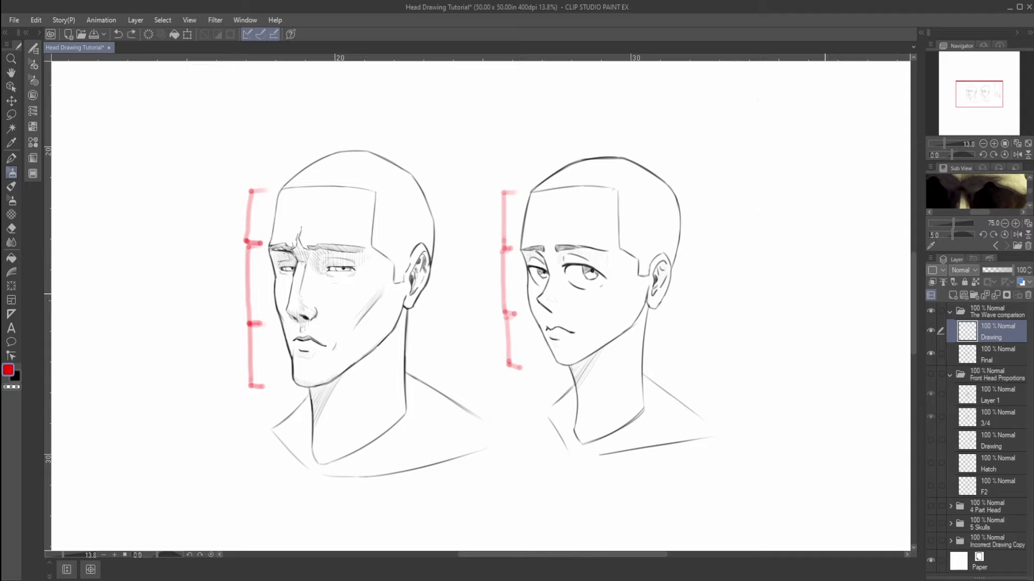
# Draw a red three-part bracket behind the wide-eyed head, and undo it together with the brackets beside both faces
pyautogui.hotkey('ctrl', 'y')
pyautogui.moveTo(701, 184)
pyautogui.mouseDown()
pyautogui.moveTo(722, 259)
pyautogui.moveTo(706, 259)
pyautogui.moveTo(727, 264)
pyautogui.moveTo(730, 313)
pyautogui.moveTo(704, 315)
pyautogui.moveTo(732, 355)
pyautogui.moveTo(709, 368)
pyautogui.mouseUp()
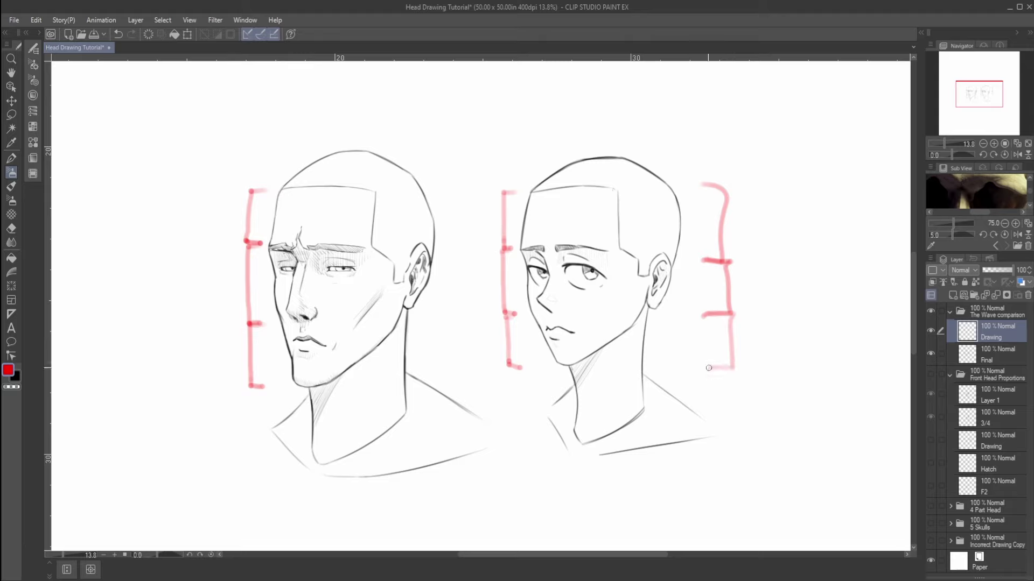
pyautogui.hotkey('ctrl', 'z')
pyautogui.hotkey('ctrl', 'z')
pyautogui.hotkey('ctrl', 'z')
pyautogui.hotkey('ctrl', 'z')
pyautogui.hotkey('ctrl', 'z')
pyautogui.hotkey('ctrl', 'z')
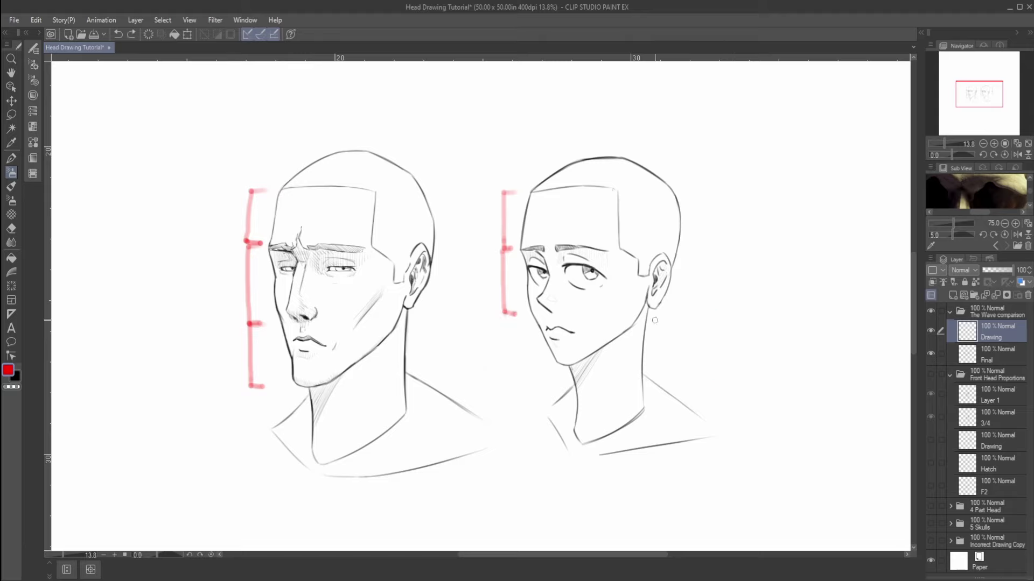
pyautogui.hotkey('ctrl', 'z')
pyautogui.hotkey('ctrl', 'z')
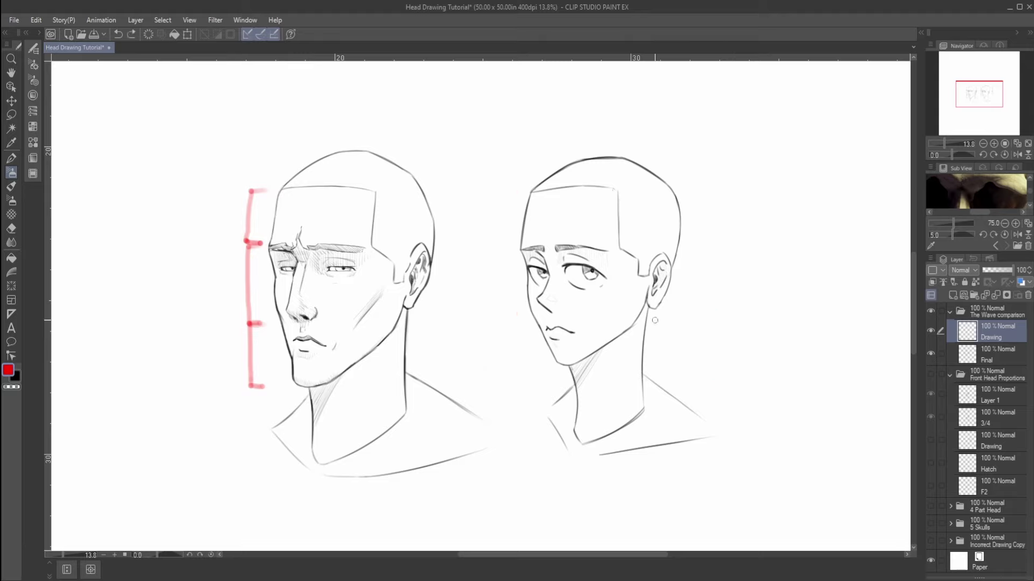
pyautogui.hotkey('ctrl', 'z')
pyautogui.hotkey('ctrl', 'z')
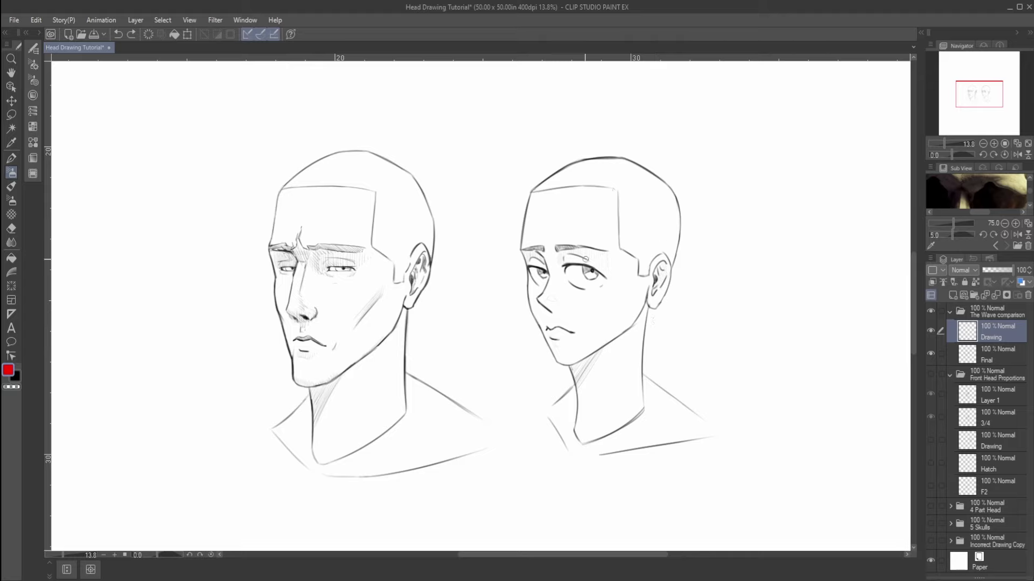
# Sketch two red construction heads beside the angular face, one three-quarter and one front view, each from a circle with an angular jaw
pyautogui.moveTo(247, 261)
pyautogui.mouseDown()
pyautogui.moveTo(128, 286)
pyautogui.moveTo(142, 188)
pyautogui.moveTo(239, 243)
pyautogui.moveTo(132, 292)
pyautogui.mouseUp()
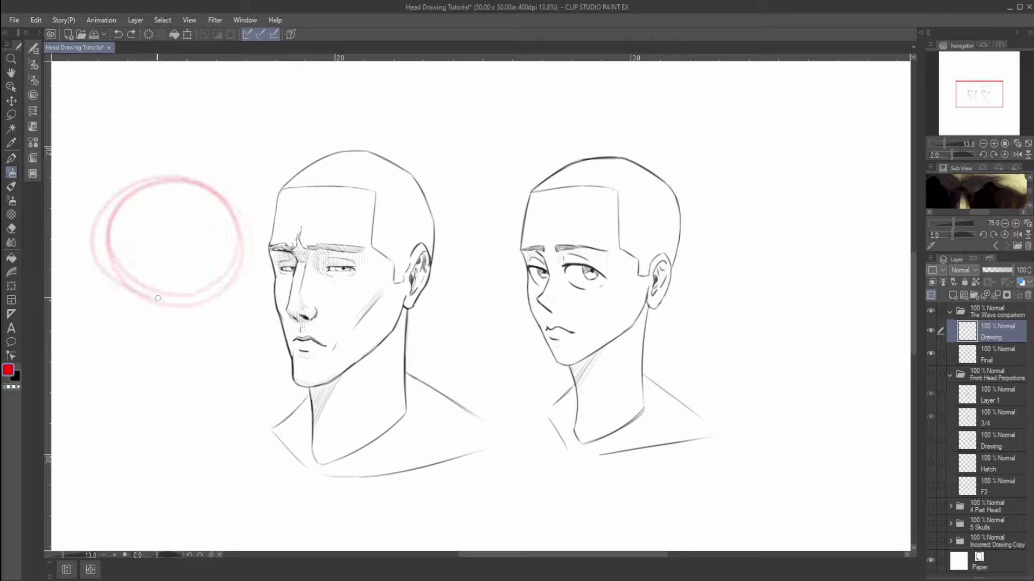
pyautogui.moveTo(111, 207)
pyautogui.mouseDown()
pyautogui.moveTo(101, 234)
pyautogui.moveTo(98, 339)
pyautogui.moveTo(120, 348)
pyautogui.moveTo(178, 330)
pyautogui.mouseUp()
pyautogui.moveTo(178, 290); pyautogui.dragTo(166, 339)
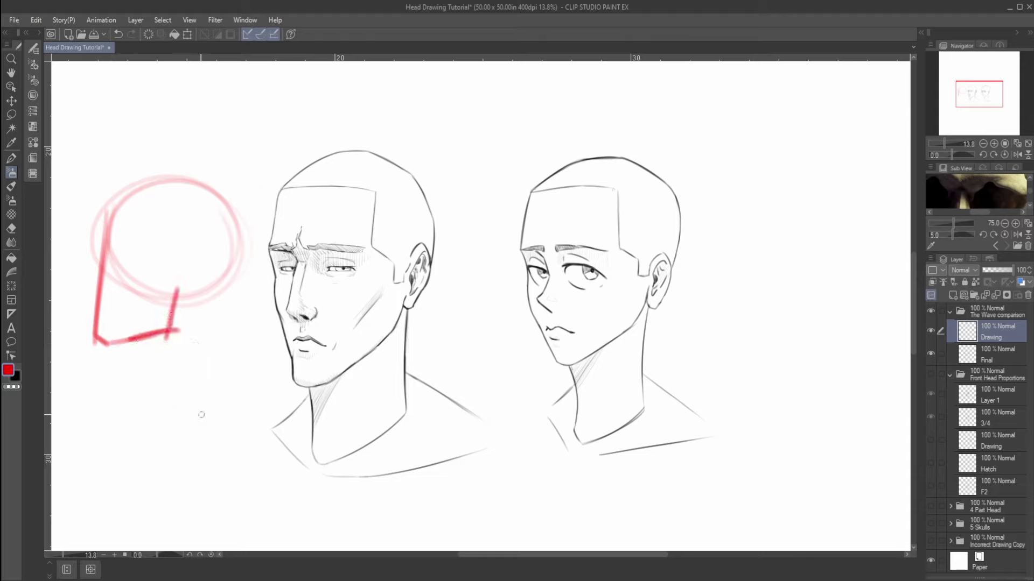
pyautogui.moveTo(162, 376)
pyautogui.mouseDown()
pyautogui.moveTo(105, 426)
pyautogui.moveTo(219, 399)
pyautogui.moveTo(116, 461)
pyautogui.moveTo(196, 372)
pyautogui.moveTo(132, 429)
pyautogui.moveTo(120, 533)
pyautogui.moveTo(186, 529)
pyautogui.moveTo(203, 515)
pyautogui.moveTo(213, 463)
pyautogui.mouseUp()
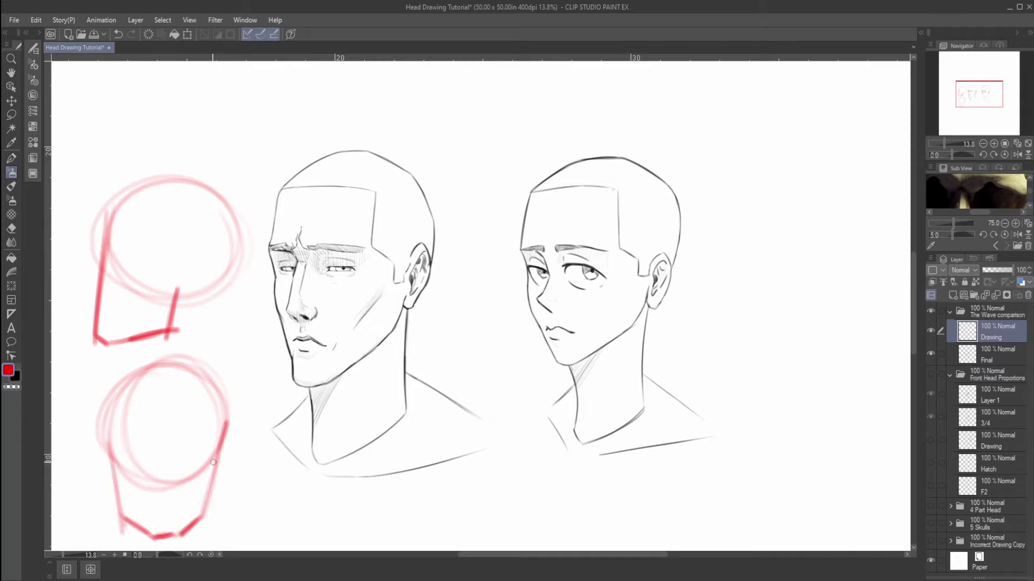
# Add a vertical centre line and brow line to the red front head, and a brow line across the three-quarter one
pyautogui.moveTo(354, 393)
pyautogui.mouseDown()
pyautogui.moveTo(610, 296)
pyautogui.moveTo(609, 333)
pyautogui.mouseUp()
pyautogui.moveTo(418, 301); pyautogui.dragTo(425, 469)
pyautogui.moveTo(419, 323); pyautogui.dragTo(426, 491)
pyautogui.moveTo(365, 391); pyautogui.dragTo(473, 386)
pyautogui.moveTo(368, 180)
pyautogui.mouseDown()
pyautogui.moveTo(500, 189)
pyautogui.moveTo(482, 186)
pyautogui.mouseUp()
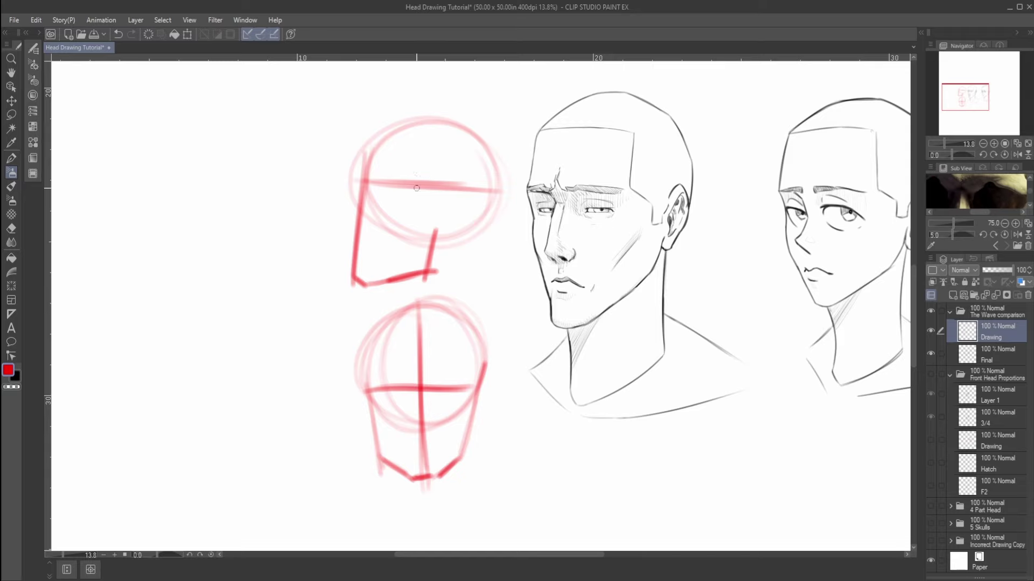
# Draw the ear and jaw edge on the red three-quarter head and a box around its cranium
pyautogui.moveTo(445, 187); pyautogui.dragTo(436, 230)
pyautogui.moveTo(361, 89)
pyautogui.mouseDown()
pyautogui.moveTo(362, 110)
pyautogui.moveTo(493, 84)
pyautogui.moveTo(522, 186)
pyautogui.mouseUp()
pyautogui.moveTo(376, 105)
pyautogui.mouseDown()
pyautogui.moveTo(354, 247)
pyautogui.moveTo(416, 258)
pyautogui.mouseUp()
pyautogui.moveTo(453, 196); pyautogui.dragTo(443, 223)
pyautogui.moveTo(450, 209); pyautogui.dragTo(445, 237)
# Sketch a red cranium box with a smaller jaw box beneath it, beside the red front head
pyautogui.moveTo(310, 323)
pyautogui.mouseDown()
pyautogui.moveTo(253, 311)
pyautogui.moveTo(245, 401)
pyautogui.moveTo(328, 405)
pyautogui.mouseUp()
pyautogui.moveTo(327, 329); pyautogui.dragTo(330, 403)
pyautogui.moveTo(262, 405)
pyautogui.mouseDown()
pyautogui.moveTo(262, 461)
pyautogui.moveTo(323, 462)
pyautogui.mouseUp()
pyautogui.moveTo(323, 414)
pyautogui.mouseDown()
pyautogui.moveTo(324, 463)
pyautogui.moveTo(319, 454)
pyautogui.mouseUp()
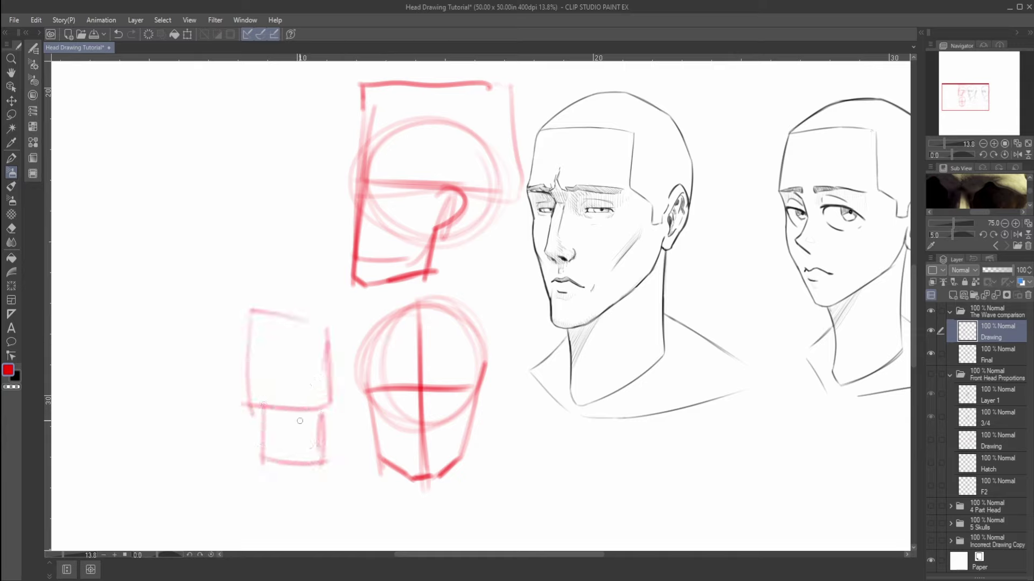
# Sketch a red cranium box with a smaller jaw box beneath it, beside the red three-quarter head
pyautogui.moveTo(229, 136); pyautogui.dragTo(227, 213)
pyautogui.moveTo(220, 132); pyautogui.dragTo(334, 142)
pyautogui.moveTo(227, 216); pyautogui.dragTo(311, 214)
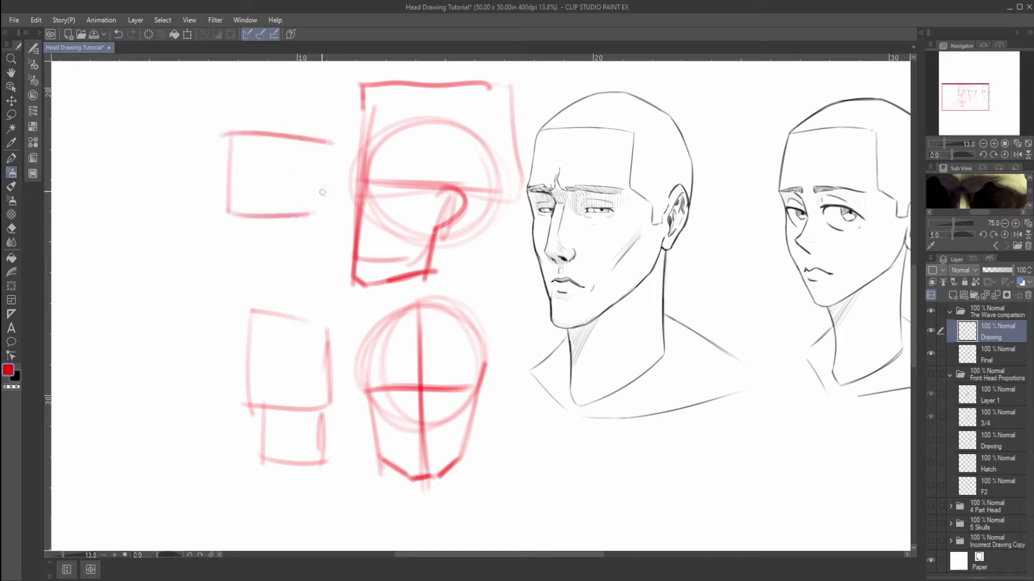
pyautogui.moveTo(334, 145); pyautogui.dragTo(333, 207)
pyautogui.moveTo(225, 198); pyautogui.dragTo(228, 263)
pyautogui.moveTo(228, 263); pyautogui.dragTo(272, 262)
pyautogui.moveTo(298, 213); pyautogui.dragTo(272, 263)
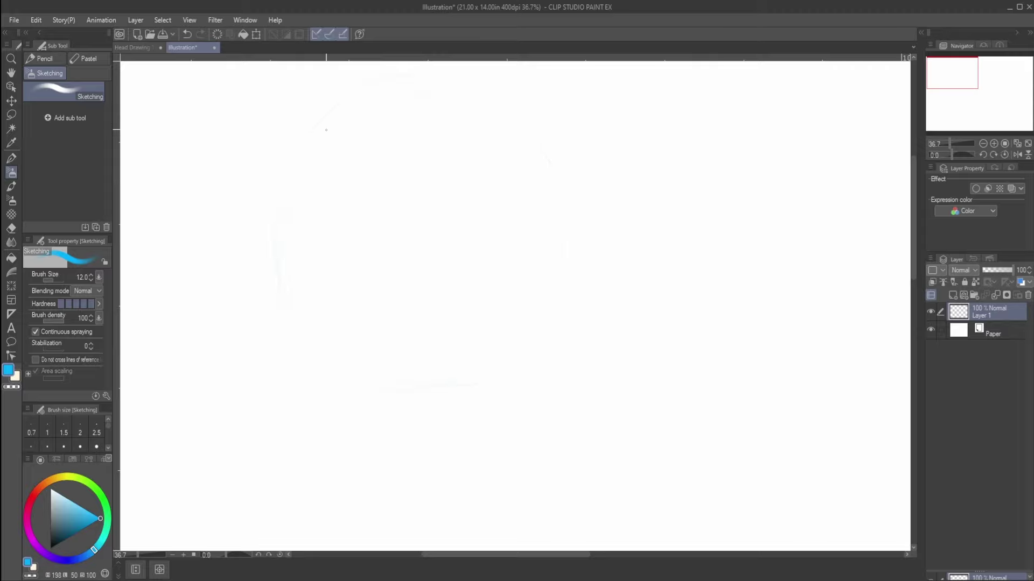
# Sketch the centre line and side contours of a front-view head in light blue on the Illustration canvas
pyautogui.moveTo(413, 100); pyautogui.dragTo(408, 452)
pyautogui.moveTo(413, 123); pyautogui.dragTo(415, 487)
pyautogui.moveTo(288, 192); pyautogui.dragTo(316, 350)
pyautogui.moveTo(539, 191); pyautogui.dragTo(522, 360)
pyautogui.moveTo(293, 227); pyautogui.dragTo(331, 378)
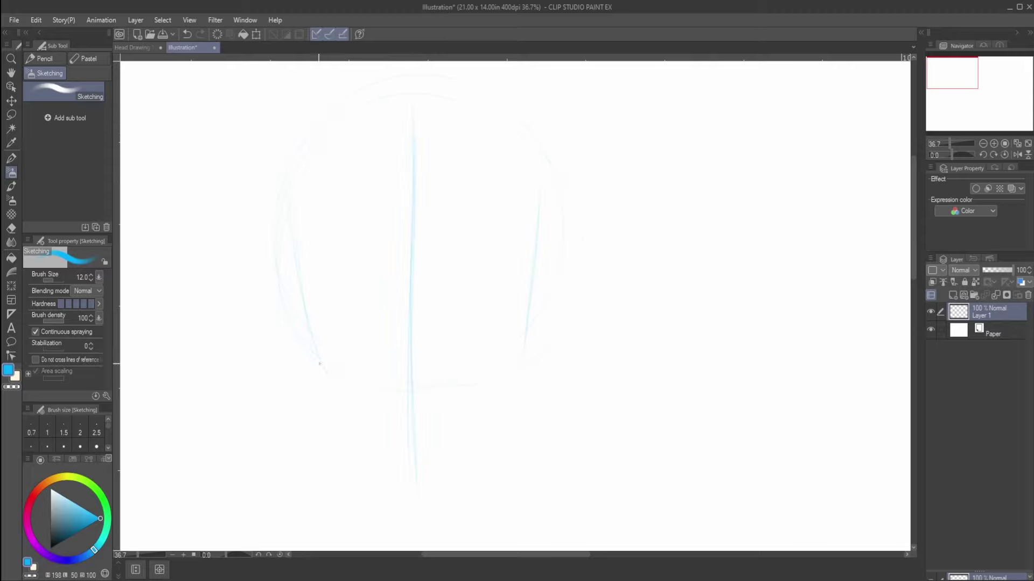
pyautogui.hotkey('ctrl', 'z')
pyautogui.moveTo(515, 240)
pyautogui.mouseDown()
pyautogui.moveTo(323, 244)
pyautogui.moveTo(314, 349)
pyautogui.mouseUp()
pyautogui.hotkey('ctrl', 'z')
# Add the temple line, both eyebrows and the neck to the light blue front-view head
pyautogui.moveTo(291, 220); pyautogui.dragTo(301, 131)
pyautogui.moveTo(538, 144); pyautogui.dragTo(541, 242)
pyautogui.hotkey('ctrl', 'z')
pyautogui.moveTo(442, 239); pyautogui.dragTo(515, 241)
pyautogui.moveTo(328, 240); pyautogui.dragTo(382, 233)
pyautogui.moveTo(349, 400)
pyautogui.mouseDown()
pyautogui.moveTo(335, 370)
pyautogui.moveTo(354, 490)
pyautogui.mouseUp()
pyautogui.moveTo(466, 371)
pyautogui.mouseDown()
pyautogui.moveTo(479, 490)
pyautogui.moveTo(515, 492)
pyautogui.mouseUp()
pyautogui.scroll(-1, 528, 323)
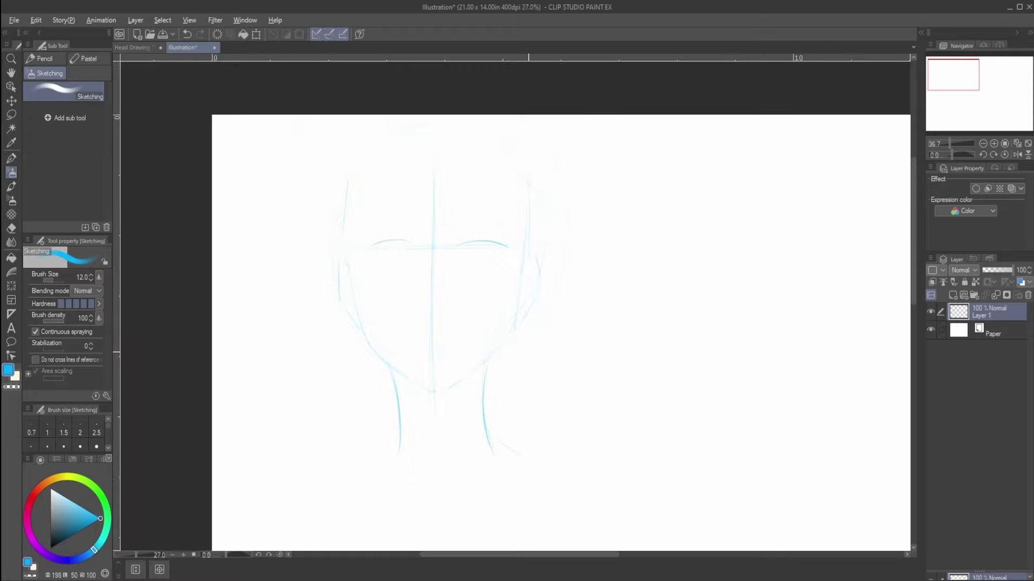
# Sketch the face contour, jaw corner and neck of a three-quarter head in the blank area beside the front head
pyautogui.scroll(1, 528, 323)
pyautogui.moveTo(883, 239)
pyautogui.mouseDown()
pyautogui.moveTo(775, 264)
pyautogui.moveTo(582, 266)
pyautogui.moveTo(598, 264)
pyautogui.mouseUp()
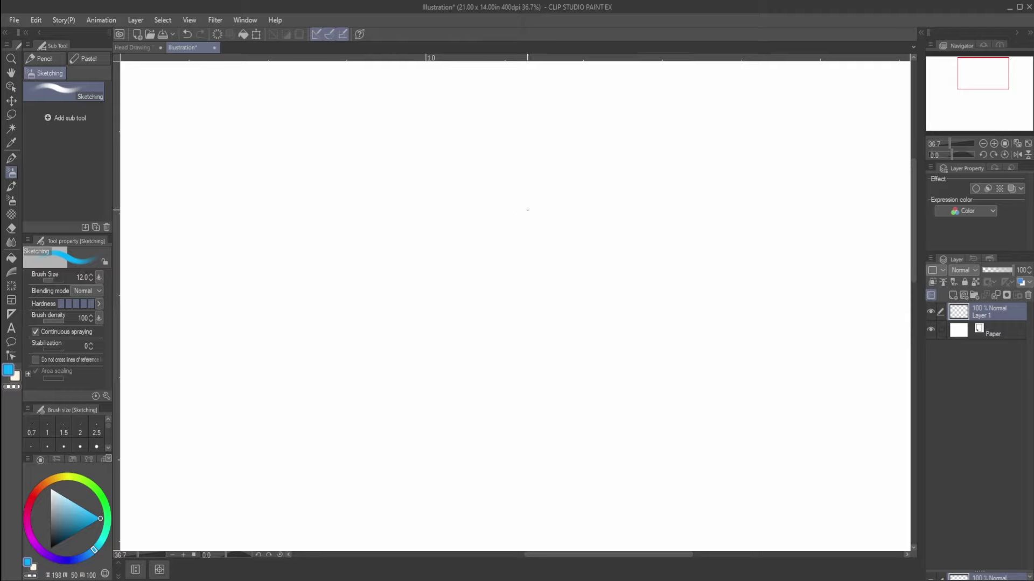
pyautogui.moveTo(349, 180); pyautogui.dragTo(316, 414)
pyautogui.moveTo(525, 365); pyautogui.dragTo(518, 383)
pyautogui.moveTo(355, 458); pyautogui.dragTo(381, 549)
pyautogui.moveTo(551, 441); pyautogui.dragTo(558, 531)
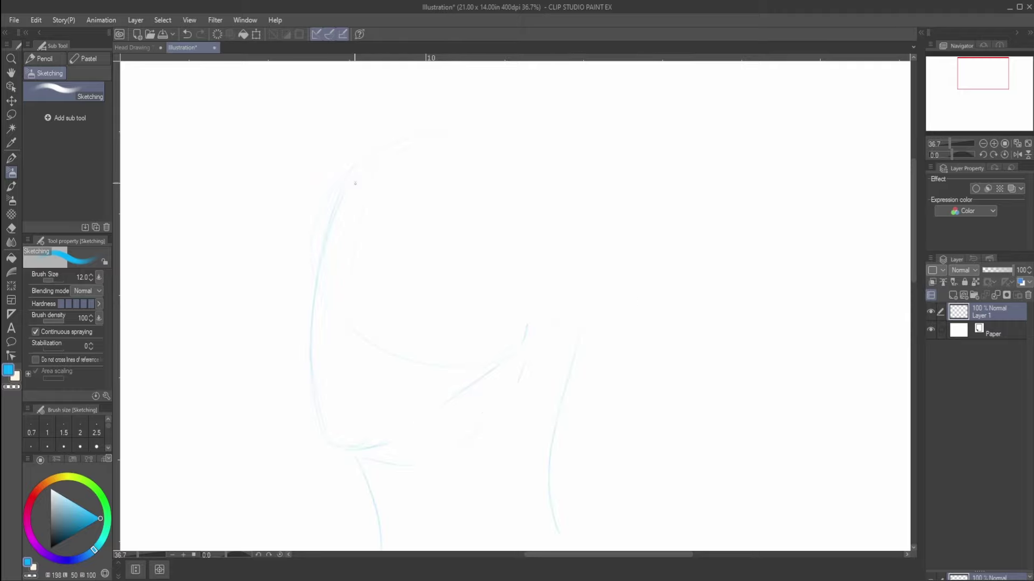
# Draw the chin, back of the skull, ear and brow line on the three-quarter head
pyautogui.moveTo(329, 442); pyautogui.dragTo(398, 430)
pyautogui.moveTo(584, 183); pyautogui.dragTo(578, 350)
pyautogui.moveTo(543, 256); pyautogui.dragTo(552, 331)
pyautogui.moveTo(449, 177); pyautogui.dragTo(325, 221)
pyautogui.scroll(-1, 425, 168)
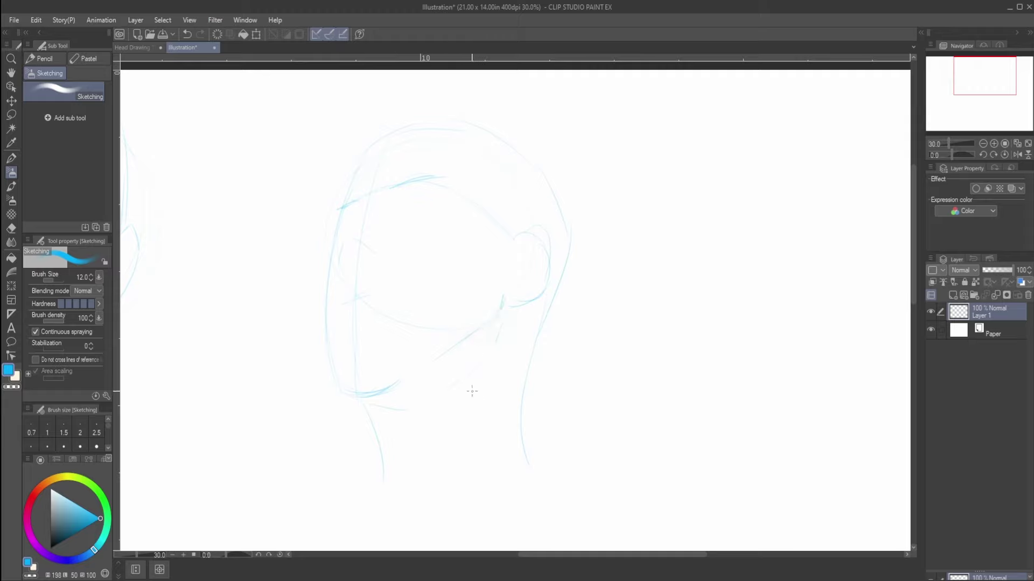
# Refine the three-quarter head's chin, jaw and earlobe, and add the neckline and shoulders
pyautogui.moveTo(346, 389)
pyautogui.mouseDown()
pyautogui.moveTo(331, 327)
pyautogui.moveTo(359, 396)
pyautogui.moveTo(375, 406)
pyautogui.moveTo(380, 491)
pyautogui.moveTo(336, 496)
pyautogui.mouseUp()
pyautogui.moveTo(380, 498); pyautogui.dragTo(424, 535)
pyautogui.moveTo(533, 474); pyautogui.dragTo(475, 530)
pyautogui.moveTo(536, 446); pyautogui.dragTo(591, 483)
pyautogui.moveTo(495, 323); pyautogui.dragTo(458, 387)
pyautogui.moveTo(506, 296)
pyautogui.mouseDown()
pyautogui.moveTo(524, 244)
pyautogui.moveTo(506, 306)
pyautogui.mouseUp()
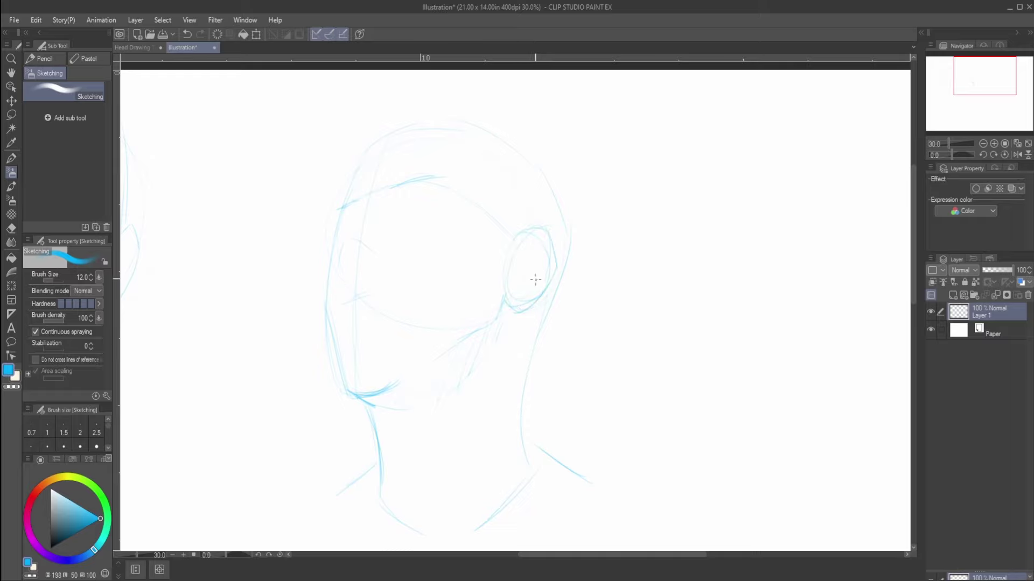
# Outline the three-quarter head's brow, cranium and nape, and add short plane marks at the temple and lower cheek
pyautogui.moveTo(348, 212)
pyautogui.mouseDown()
pyautogui.moveTo(326, 298)
pyautogui.moveTo(327, 254)
pyautogui.moveTo(324, 343)
pyautogui.mouseUp()
pyautogui.moveTo(376, 129)
pyautogui.mouseDown()
pyautogui.moveTo(574, 197)
pyautogui.moveTo(523, 398)
pyautogui.moveTo(524, 480)
pyautogui.mouseUp()
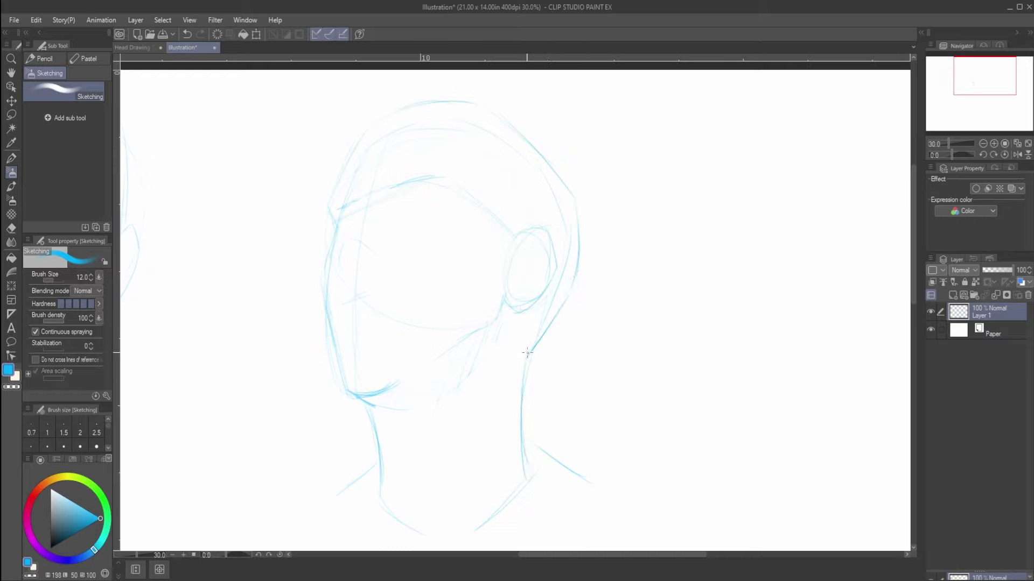
pyautogui.moveTo(537, 344); pyautogui.dragTo(523, 358)
pyautogui.moveTo(393, 176)
pyautogui.mouseDown()
pyautogui.moveTo(385, 216)
pyautogui.moveTo(423, 197)
pyautogui.mouseUp()
pyautogui.moveTo(431, 178); pyautogui.dragTo(443, 197)
pyautogui.moveTo(436, 221); pyautogui.dragTo(427, 242)
pyautogui.moveTo(413, 341); pyautogui.dragTo(403, 363)
# Sketch the chin, cheeks and tapering jaw of another three-quarter head in the blank area near the canvas edge
pyautogui.moveTo(861, 331); pyautogui.dragTo(406, 316)
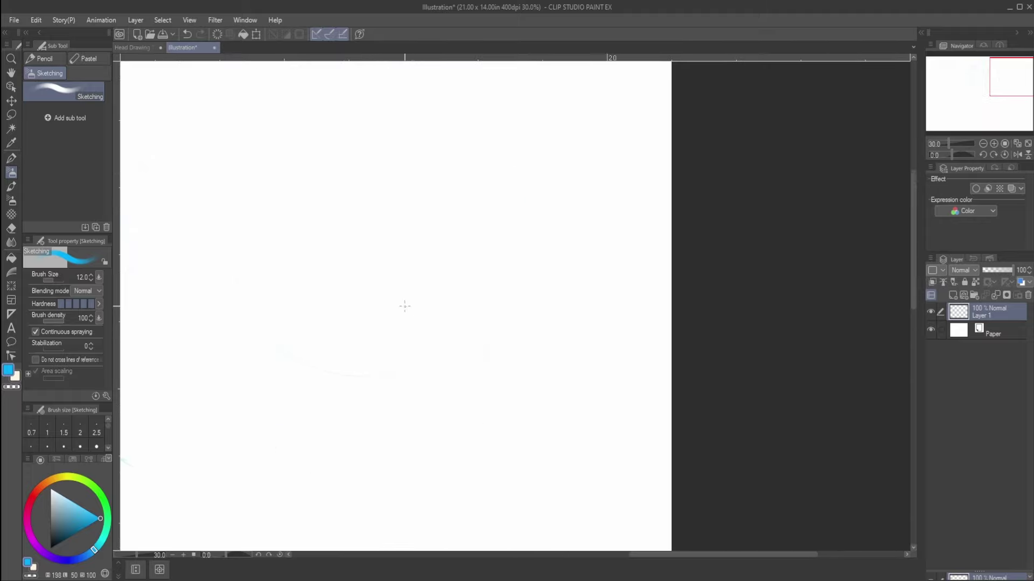
pyautogui.moveTo(349, 475); pyautogui.dragTo(387, 478)
pyautogui.moveTo(479, 263); pyautogui.dragTo(465, 343)
pyautogui.moveTo(466, 361); pyautogui.dragTo(407, 463)
pyautogui.moveTo(449, 378); pyautogui.dragTo(396, 465)
pyautogui.moveTo(290, 400); pyautogui.dragTo(347, 473)
pyautogui.moveTo(304, 420); pyautogui.dragTo(339, 468)
pyautogui.moveTo(263, 323)
pyautogui.mouseDown()
pyautogui.moveTo(275, 381)
pyautogui.moveTo(297, 412)
pyautogui.mouseUp()
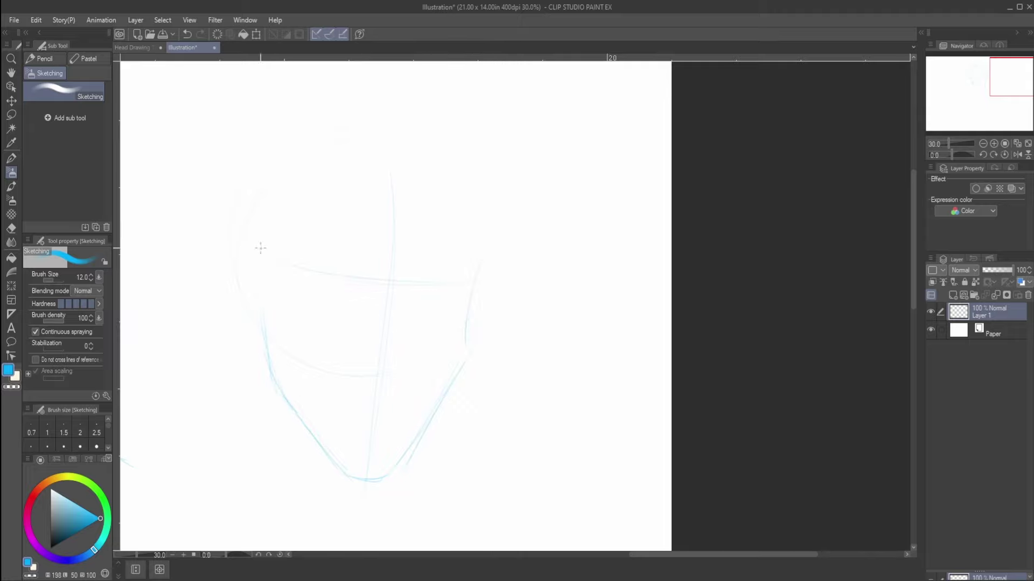
# Add the ear, neck line, far cheek and cranium outline to the head with the tapering jaw
pyautogui.moveTo(226, 289); pyautogui.dragTo(252, 341)
pyautogui.moveTo(302, 475); pyautogui.dragTo(262, 436)
pyautogui.moveTo(478, 288); pyautogui.dragTo(447, 394)
pyautogui.moveTo(483, 184); pyautogui.dragTo(345, 100)
pyautogui.moveTo(339, 98)
pyautogui.mouseDown()
pyautogui.moveTo(224, 180)
pyautogui.moveTo(233, 271)
pyautogui.mouseUp()
pyautogui.moveTo(268, 184)
pyautogui.mouseDown()
pyautogui.moveTo(264, 267)
pyautogui.moveTo(272, 264)
pyautogui.mouseUp()
pyautogui.hotkey('ctrl', 'z')
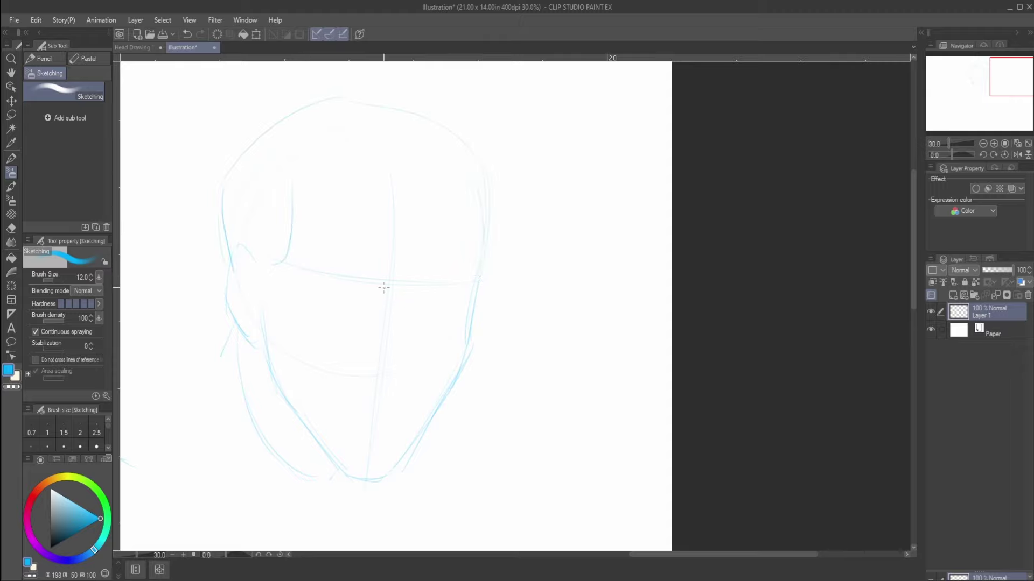
# Mark both brows and the nose on the head with the tapering jaw, and extend its neck line
pyautogui.moveTo(424, 278); pyautogui.dragTo(465, 275)
pyautogui.moveTo(310, 263); pyautogui.dragTo(370, 273)
pyautogui.moveTo(402, 322); pyautogui.dragTo(400, 344)
pyautogui.moveTo(221, 356); pyautogui.dragTo(185, 387)
# Sketch a tilted tapering box for a downward-looking head in the blank lower area of the canvas
pyautogui.moveTo(444, 405); pyautogui.dragTo(910, 161)
pyautogui.moveTo(490, 334); pyautogui.dragTo(483, 308)
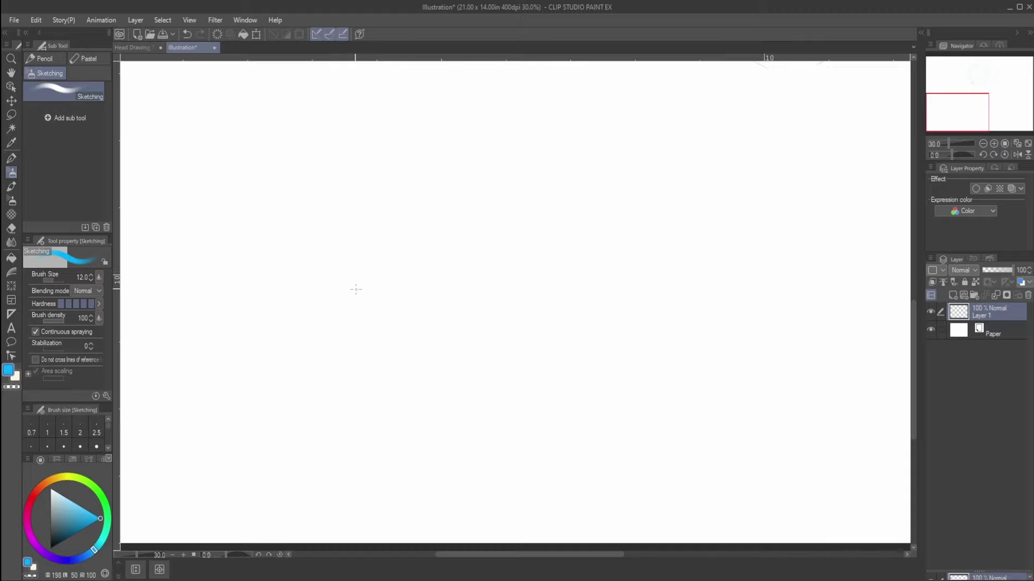
pyautogui.moveTo(471, 157); pyautogui.dragTo(514, 206)
pyautogui.moveTo(250, 131); pyautogui.dragTo(434, 113)
pyautogui.hotkey('ctrl', 'z')
pyautogui.moveTo(350, 272); pyautogui.dragTo(544, 248)
pyautogui.moveTo(537, 261); pyautogui.dragTo(485, 456)
pyautogui.moveTo(322, 323); pyautogui.dragTo(349, 473)
pyautogui.moveTo(254, 177); pyautogui.dragTo(314, 399)
pyautogui.moveTo(353, 475); pyautogui.dragTo(464, 457)
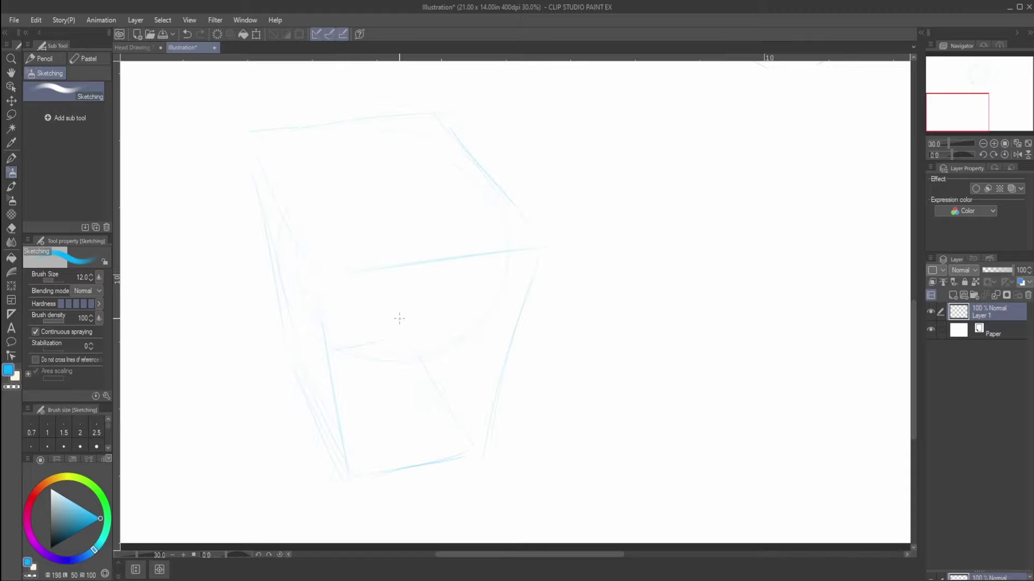
# Draw the centre line, jaw, far cheek and ear of the downward-looking head inside the box
pyautogui.moveTo(323, 455)
pyautogui.mouseDown()
pyautogui.moveTo(350, 415)
pyautogui.moveTo(316, 300)
pyautogui.mouseUp()
pyautogui.moveTo(418, 272); pyautogui.dragTo(414, 482)
pyautogui.moveTo(379, 141)
pyautogui.mouseDown()
pyautogui.moveTo(431, 321)
pyautogui.moveTo(420, 431)
pyautogui.moveTo(446, 445)
pyautogui.mouseUp()
pyautogui.moveTo(446, 445); pyautogui.dragTo(494, 311)
pyautogui.moveTo(327, 373); pyautogui.dragTo(377, 438)
pyautogui.moveTo(285, 293); pyautogui.dragTo(315, 356)
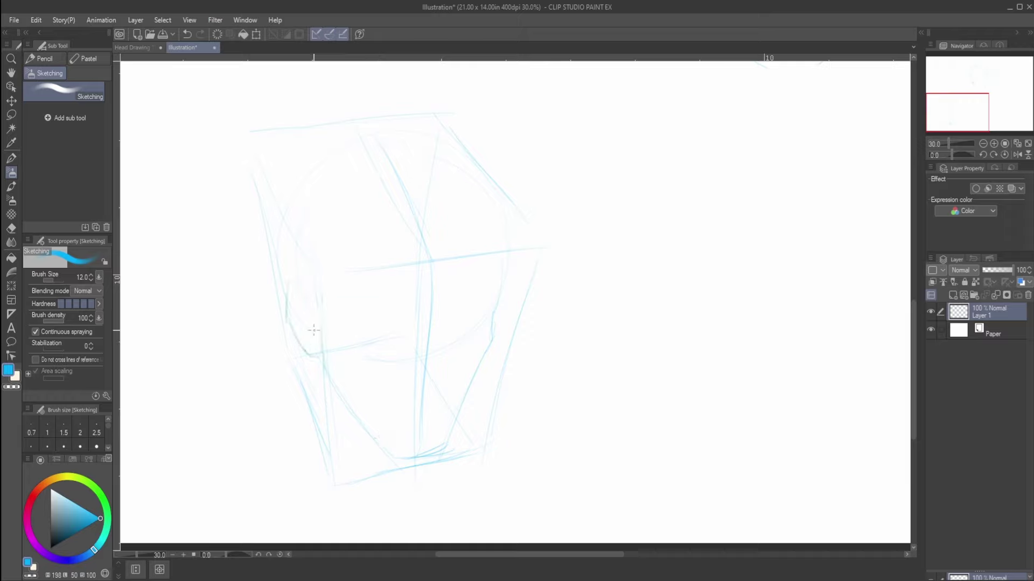
# Outline the downward-looking head's skull and brow, mark the nose and mouth, and add the shoulder lines
pyautogui.moveTo(405, 131); pyautogui.dragTo(291, 284)
pyautogui.moveTo(494, 313)
pyautogui.mouseDown()
pyautogui.moveTo(392, 332)
pyautogui.moveTo(487, 311)
pyautogui.mouseUp()
pyautogui.moveTo(402, 402); pyautogui.dragTo(440, 402)
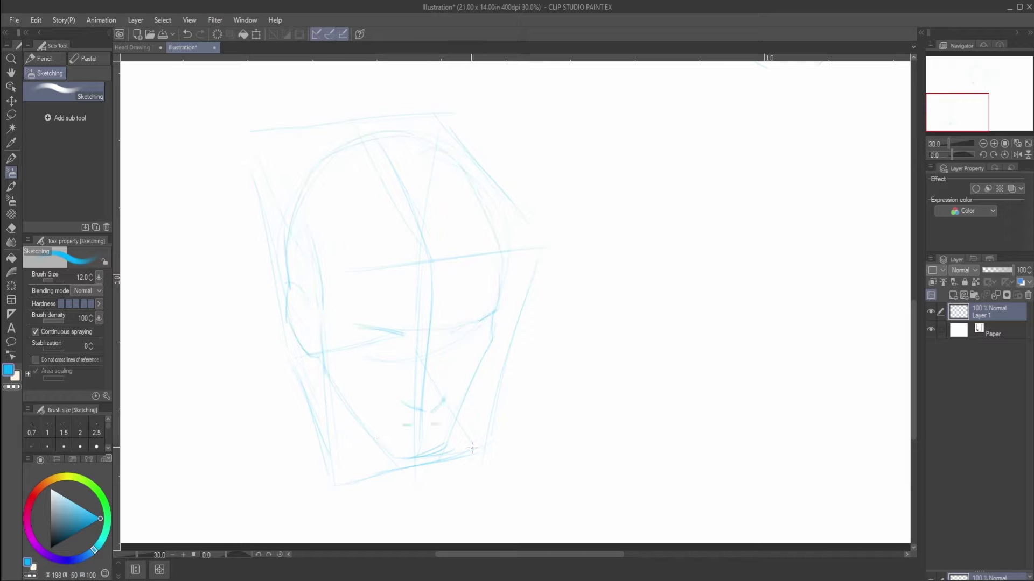
pyautogui.moveTo(304, 360); pyautogui.dragTo(236, 410)
pyautogui.moveTo(481, 365); pyautogui.dragTo(541, 377)
# Sketch the nose, lips, chin, jaw and ear of a side-profile head in the blank area beside the boxed head
pyautogui.moveTo(663, 353); pyautogui.dragTo(166, 351)
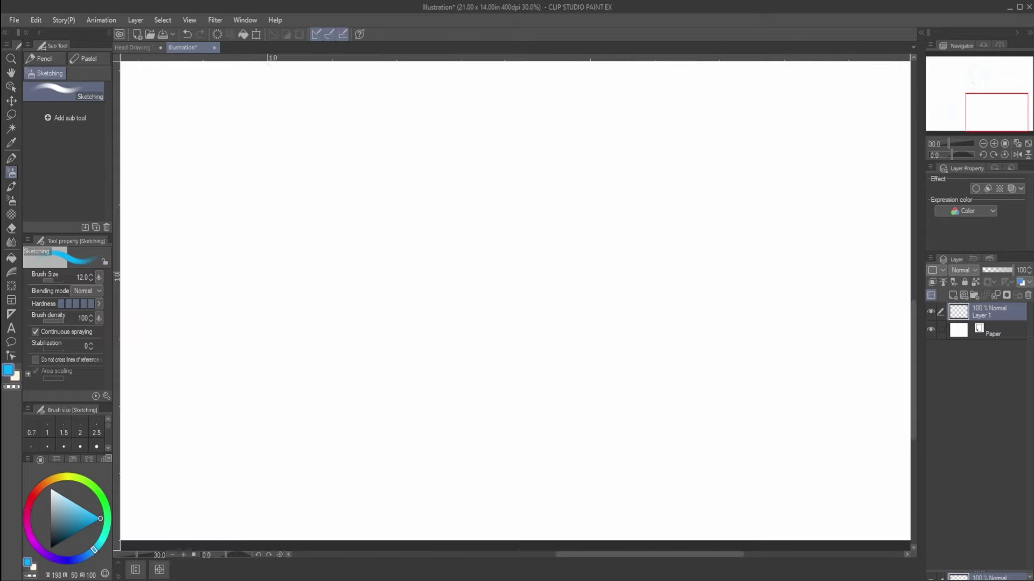
pyautogui.moveTo(506, 243)
pyautogui.mouseDown()
pyautogui.moveTo(493, 332)
pyautogui.moveTo(508, 340)
pyautogui.mouseUp()
pyautogui.moveTo(504, 346)
pyautogui.mouseDown()
pyautogui.moveTo(459, 441)
pyautogui.moveTo(505, 343)
pyautogui.mouseUp()
pyautogui.moveTo(474, 397); pyautogui.dragTo(448, 399)
pyautogui.moveTo(445, 441); pyautogui.dragTo(423, 437)
pyautogui.moveTo(372, 406); pyautogui.dragTo(338, 380)
pyautogui.moveTo(326, 278)
pyautogui.mouseDown()
pyautogui.moveTo(352, 393)
pyautogui.moveTo(383, 412)
pyautogui.mouseUp()
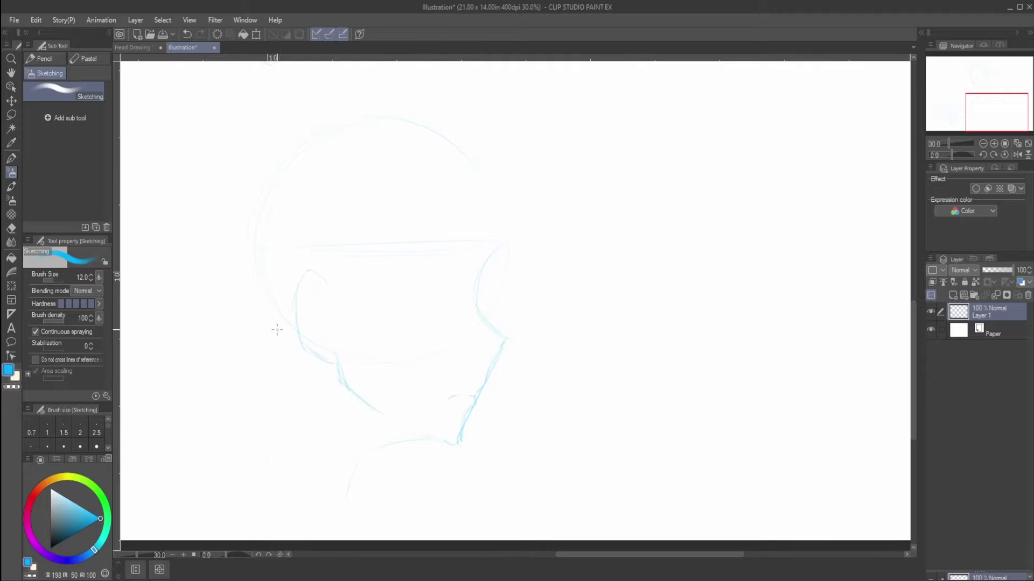
# Add the nape, brow line and eyebrow to the side-profile head
pyautogui.moveTo(287, 344); pyautogui.dragTo(276, 462)
pyautogui.moveTo(250, 244)
pyautogui.mouseDown()
pyautogui.moveTo(259, 199)
pyautogui.moveTo(498, 241)
pyautogui.mouseUp()
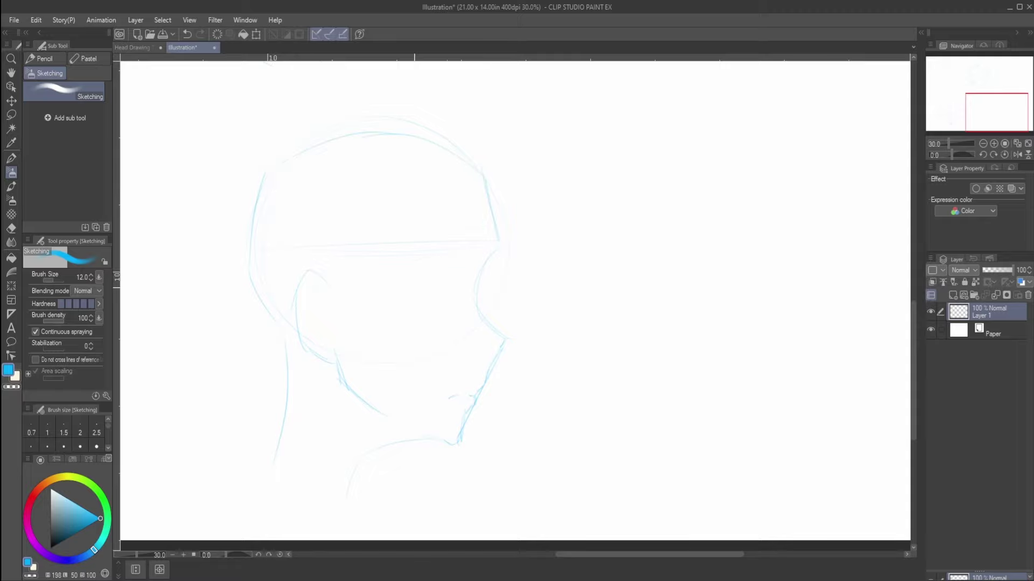
pyautogui.moveTo(392, 242); pyautogui.dragTo(459, 236)
# Lasso the lower face of the side-profile head, move it slightly upward and deselect it
pyautogui.press('m')
pyautogui.moveTo(524, 296); pyautogui.dragTo(376, 381)
pyautogui.hotkey('ctrl', 'z')
pyautogui.moveTo(499, 240); pyautogui.dragTo(507, 267)
pyautogui.hotkey('ctrl', 't')
pyautogui.moveTo(464, 350); pyautogui.dragTo(464, 335)
pyautogui.click(450, 470)
pyautogui.hotkey('ctrl', 'd')
# Lasso the ear and rear jaw of the side-profile head, move them slightly upward and deselect them
pyautogui.moveTo(329, 268); pyautogui.dragTo(338, 268)
pyautogui.hotkey('ctrl', 't')
pyautogui.moveTo(339, 355); pyautogui.dragTo(339, 340)
pyautogui.click(317, 451)
pyautogui.hotkey('ctrl', 'd')
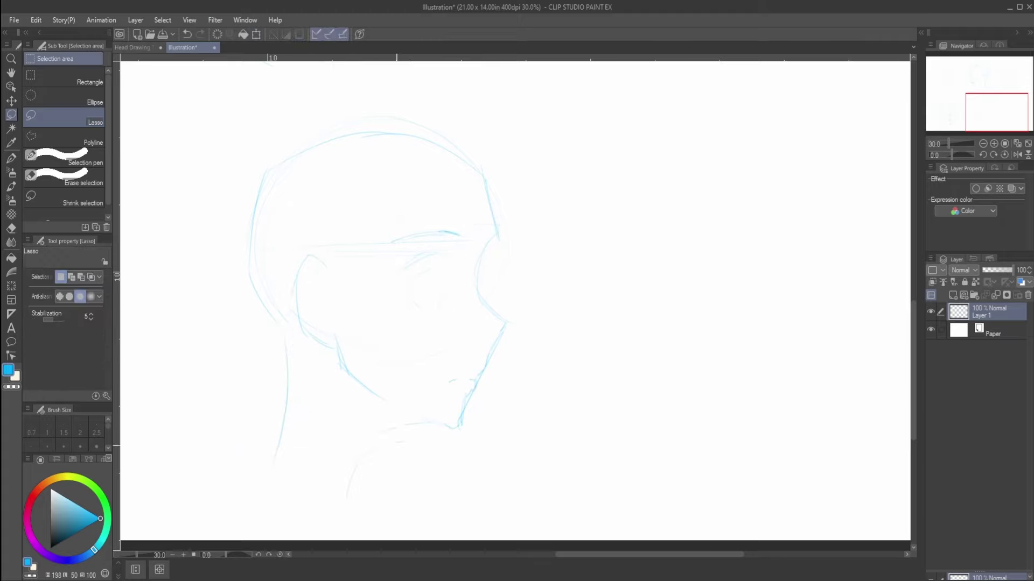
# Redraw the side-profile head's forehead-to-nose contour with the Sketching brush
pyautogui.press('p')
pyautogui.moveTo(492, 250); pyautogui.dragTo(481, 257)
pyautogui.moveTo(484, 193); pyautogui.dragTo(505, 322)
# Sketch the centre line, arched brows and near side contour of an upturned front head in the blank corner area
pyautogui.moveTo(710, 344)
pyautogui.mouseDown()
pyautogui.moveTo(325, 348)
pyautogui.moveTo(357, 358)
pyautogui.mouseUp()
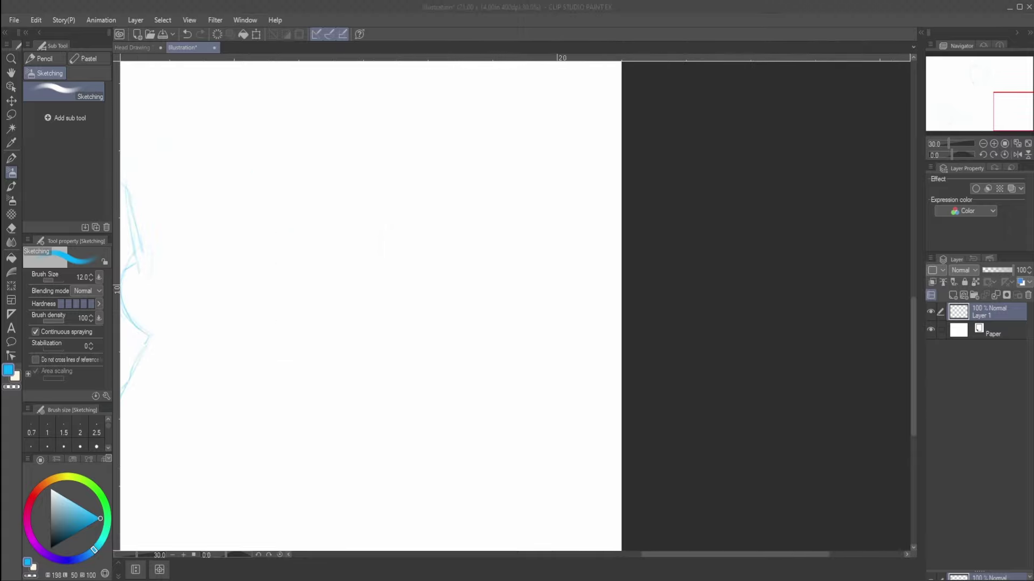
pyautogui.scroll(-2, 479, 286)
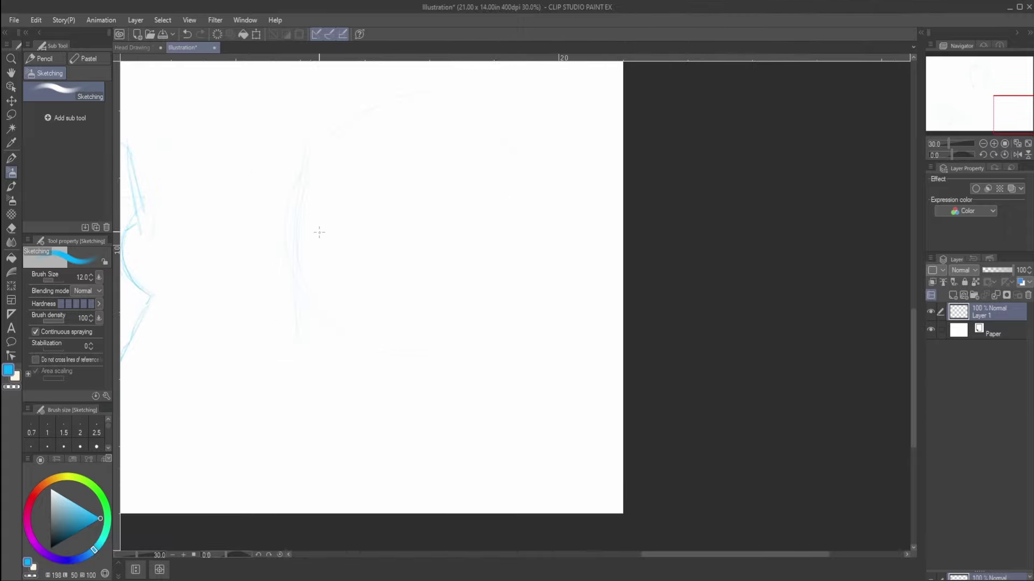
pyautogui.moveTo(414, 105); pyautogui.dragTo(410, 390)
pyautogui.moveTo(372, 144); pyautogui.dragTo(316, 164)
pyautogui.moveTo(441, 146); pyautogui.dragTo(516, 164)
pyautogui.moveTo(301, 195); pyautogui.dragTo(307, 322)
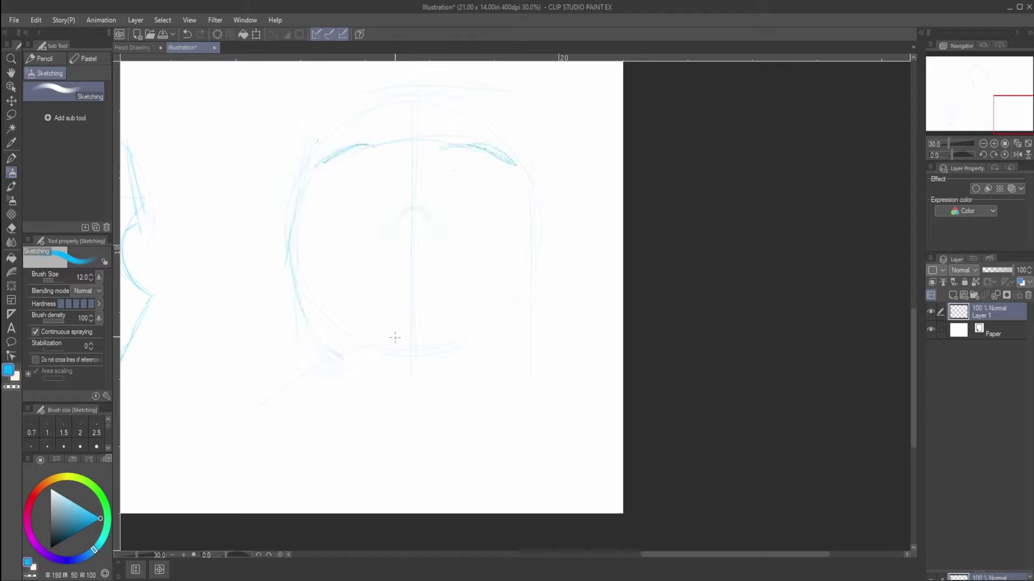
# Mark the upturned head's chin and jaw corner, and outline the top of its skull
pyautogui.moveTo(418, 327); pyautogui.dragTo(442, 325)
pyautogui.moveTo(524, 322); pyautogui.dragTo(502, 351)
pyautogui.moveTo(352, 108); pyautogui.dragTo(307, 169)
pyautogui.moveTo(384, 93); pyautogui.dragTo(447, 96)
pyautogui.moveTo(498, 116); pyautogui.dragTo(532, 177)
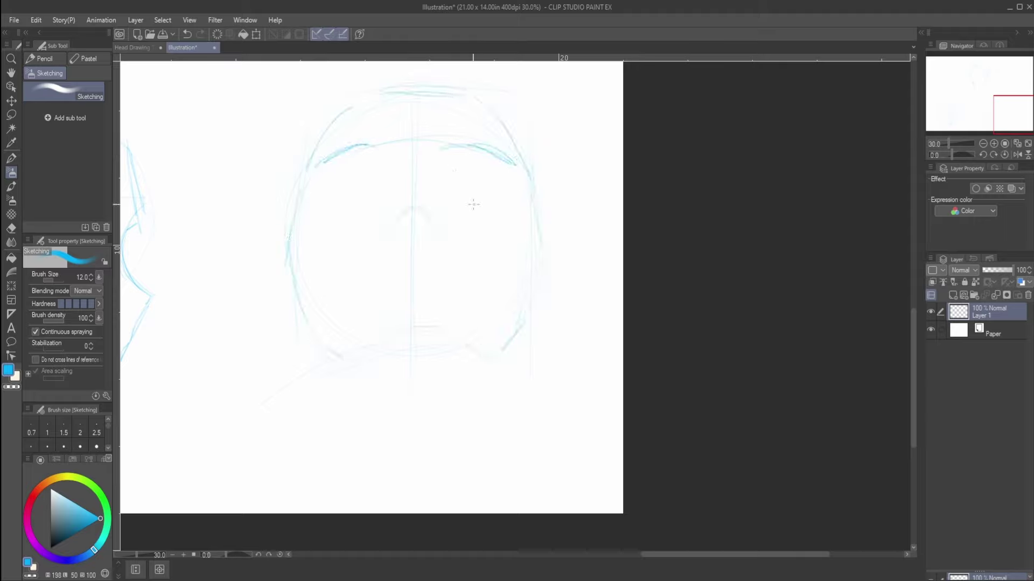
# Add both ears and the neck to the upturned head, and undo a small mark near the mouth
pyautogui.moveTo(276, 262); pyautogui.dragTo(311, 380)
pyautogui.moveTo(551, 248); pyautogui.dragTo(530, 370)
pyautogui.moveTo(330, 355); pyautogui.dragTo(345, 504)
pyautogui.moveTo(489, 387)
pyautogui.mouseDown()
pyautogui.moveTo(495, 362)
pyautogui.moveTo(499, 504)
pyautogui.mouseUp()
pyautogui.moveTo(406, 263)
pyautogui.mouseDown()
pyautogui.moveTo(439, 262)
pyautogui.moveTo(397, 263)
pyautogui.mouseUp()
pyautogui.hotkey('ctrl', 'z')
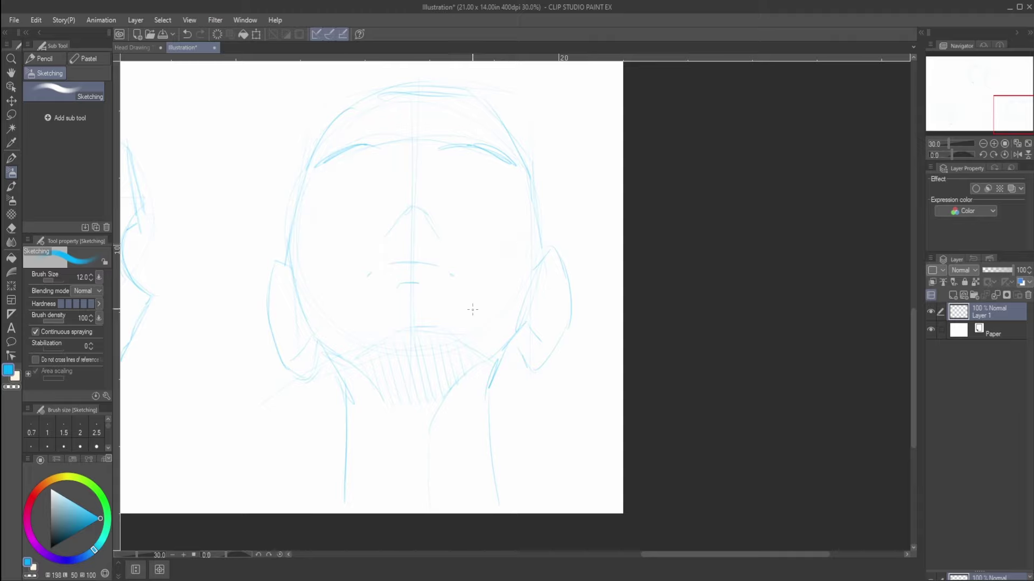
# Strengthen the upturned head's side contours, ear joint and neck lines
pyautogui.moveTo(297, 237); pyautogui.dragTo(335, 347)
pyautogui.moveTo(339, 358); pyautogui.dragTo(345, 447)
pyautogui.moveTo(501, 369); pyautogui.dragTo(490, 489)
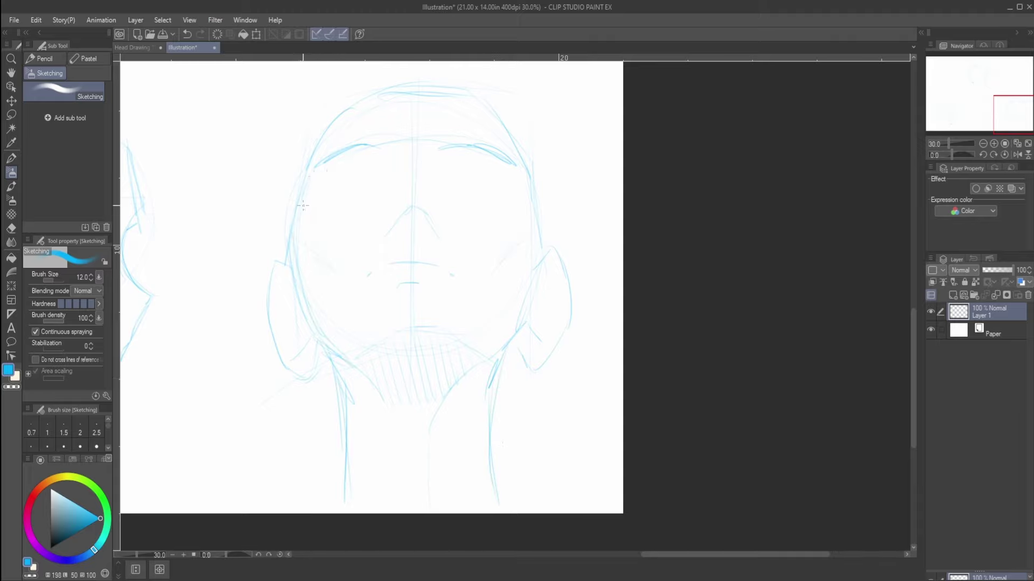
pyautogui.moveTo(310, 156); pyautogui.dragTo(296, 202)
pyautogui.moveTo(529, 174)
pyautogui.mouseDown()
pyautogui.moveTo(541, 252)
pyautogui.moveTo(560, 267)
pyautogui.mouseUp()
pyautogui.moveTo(543, 261); pyautogui.dragTo(532, 303)
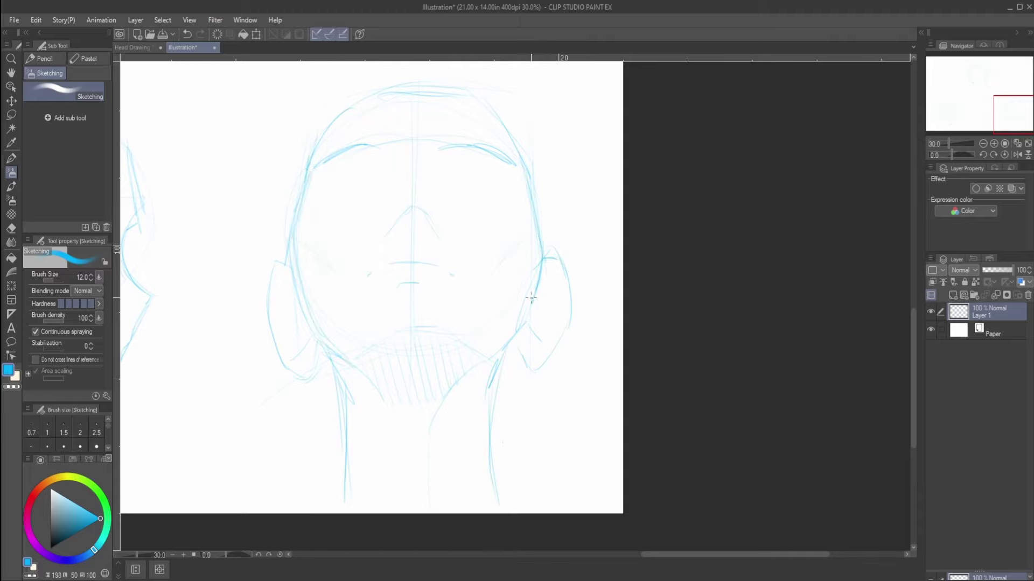
pyautogui.moveTo(293, 247); pyautogui.dragTo(309, 305)
pyautogui.moveTo(301, 194); pyautogui.dragTo(296, 255)
# Lasso the upturned head's nose, move it slightly higher along the centre line, and deselect it
pyautogui.scroll(-2, 372, 371)
pyautogui.scroll(1, 401, 247)
pyautogui.press('l')
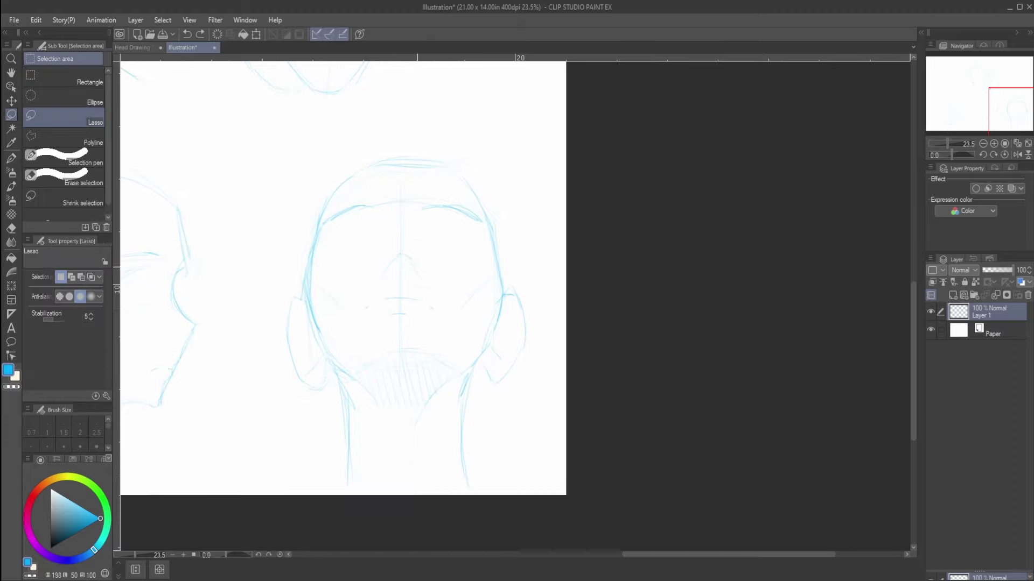
pyautogui.moveTo(413, 242); pyautogui.dragTo(416, 240)
pyautogui.hotkey('ctrl', 't')
pyautogui.moveTo(402, 264); pyautogui.dragTo(404, 251)
pyautogui.press('Return')
pyautogui.hotkey('ctrl', 'd')
# Lasso the upturned head's mouth, move it slightly closer to the nose, and deselect it
pyautogui.moveTo(376, 290); pyautogui.dragTo(369, 293)
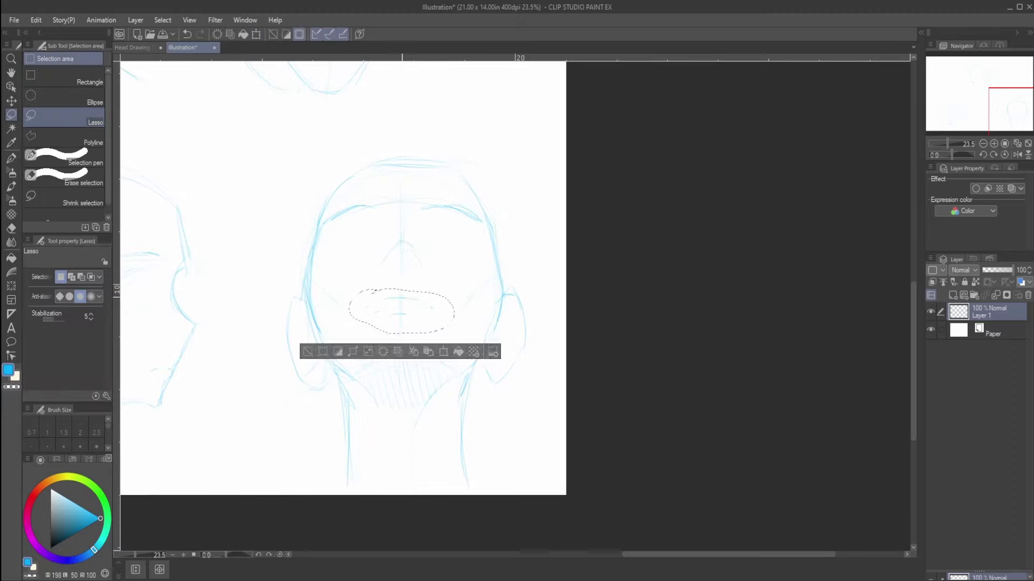
pyautogui.hotkey('ctrl', 't')
pyautogui.press('Return')
pyautogui.moveTo(424, 333)
pyautogui.mouseDown()
pyautogui.moveTo(424, 325)
pyautogui.moveTo(437, 341)
pyautogui.mouseUp()
pyautogui.hotkey('ctrl', 'd')
# Sketch both eyes beneath the upturned head's arched brows with the Sketching brush
pyautogui.press('p')
pyautogui.moveTo(342, 225); pyautogui.dragTo(357, 226)
pyautogui.moveTo(439, 227); pyautogui.dragTo(464, 228)
# Rough in the slanted centre line, side contour and jaw of a small tilted head in the middle gap beside the profile head
pyautogui.scroll(-4, 463, 227)
pyautogui.scroll(7, 438, 339)
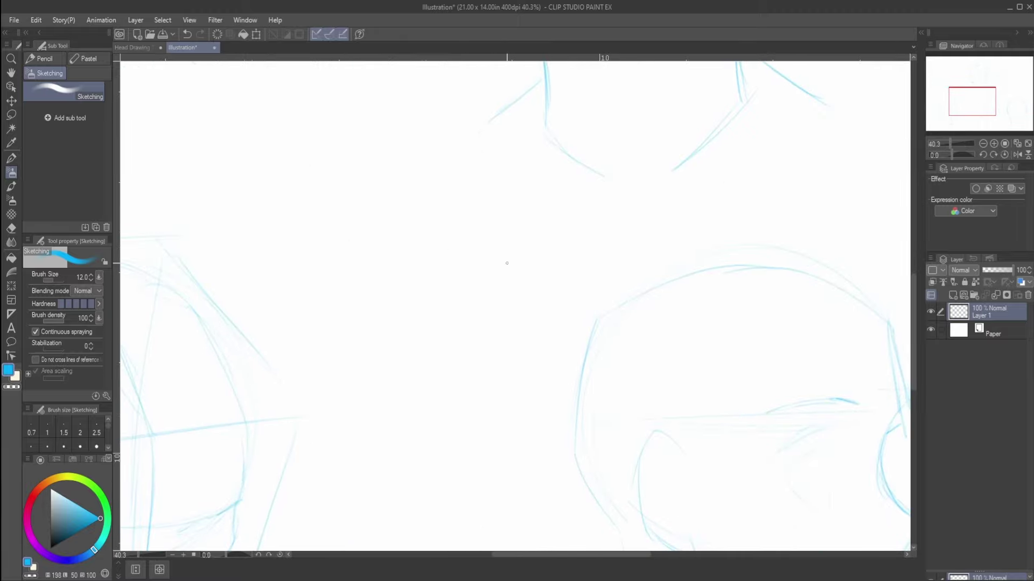
pyautogui.moveTo(421, 213); pyautogui.dragTo(400, 373)
pyautogui.moveTo(343, 262); pyautogui.dragTo(341, 293)
pyautogui.moveTo(415, 404)
pyautogui.mouseDown()
pyautogui.moveTo(455, 390)
pyautogui.moveTo(479, 336)
pyautogui.mouseUp()
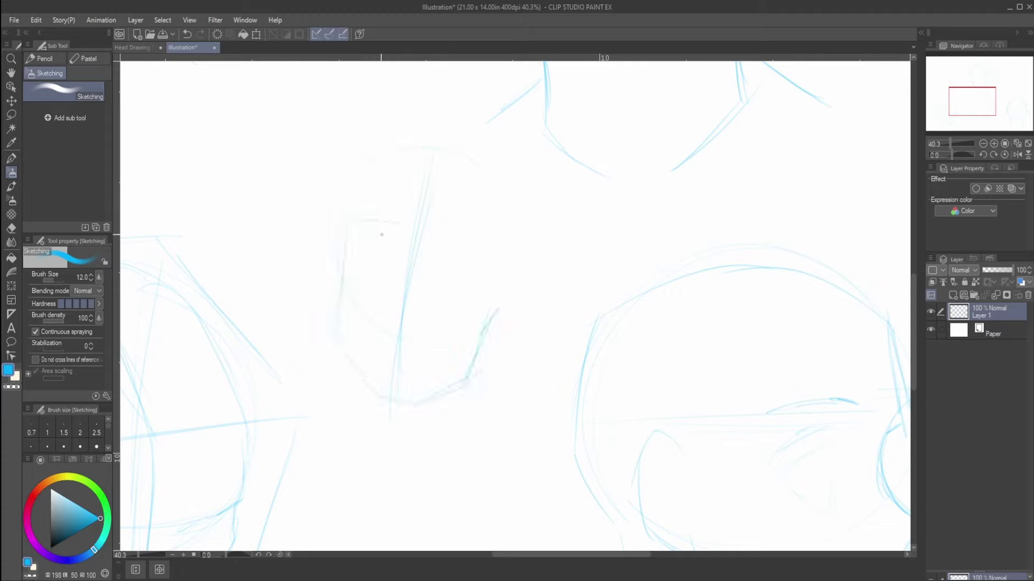
# Draw the curved brow guideline and both ears on the small tilted head
pyautogui.moveTo(349, 222); pyautogui.dragTo(482, 254)
pyautogui.moveTo(509, 293); pyautogui.dragTo(530, 315)
pyautogui.moveTo(528, 315); pyautogui.dragTo(487, 350)
pyautogui.moveTo(343, 242); pyautogui.dragTo(326, 280)
pyautogui.moveTo(331, 277); pyautogui.dragTo(338, 320)
# Strengthen the small tilted head's centre line and darken both brow arches
pyautogui.moveTo(409, 268); pyautogui.dragTo(380, 404)
pyautogui.moveTo(403, 357)
pyautogui.mouseDown()
pyautogui.moveTo(411, 285)
pyautogui.moveTo(377, 410)
pyautogui.mouseUp()
pyautogui.moveTo(410, 273); pyautogui.dragTo(398, 350)
pyautogui.moveTo(449, 234); pyautogui.dragTo(490, 264)
pyautogui.moveTo(395, 224); pyautogui.dragTo(364, 225)
# Add the neck and shoulder lines to the small tilted head and reinforce its brow guideline, undoing stray strokes
pyautogui.moveTo(384, 298)
pyautogui.mouseDown()
pyautogui.moveTo(403, 300)
pyautogui.moveTo(384, 362)
pyautogui.moveTo(397, 476)
pyautogui.mouseUp()
pyautogui.click(397, 316)
pyautogui.hotkey('ctrl', 'z')
pyautogui.hotkey('ctrl', 'z')
pyautogui.moveTo(381, 408)
pyautogui.mouseDown()
pyautogui.moveTo(407, 472)
pyautogui.moveTo(423, 483)
pyautogui.mouseUp()
pyautogui.hotkey('ctrl', 'z')
pyautogui.moveTo(479, 369)
pyautogui.mouseDown()
pyautogui.moveTo(486, 451)
pyautogui.moveTo(494, 436)
pyautogui.mouseUp()
pyautogui.moveTo(351, 465); pyautogui.dragTo(385, 440)
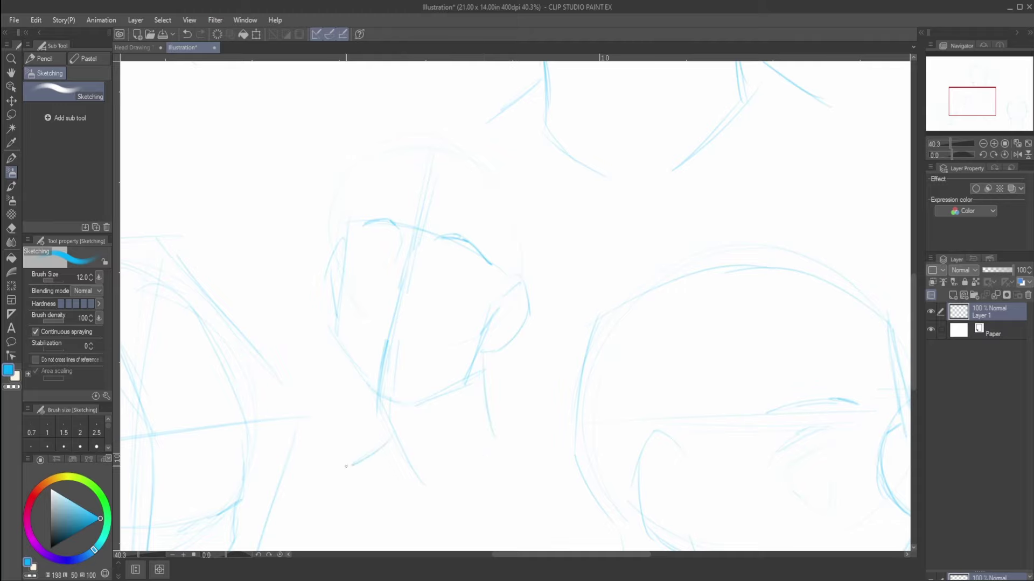
pyautogui.moveTo(349, 228)
pyautogui.mouseDown()
pyautogui.moveTo(366, 180)
pyautogui.moveTo(517, 283)
pyautogui.mouseUp()
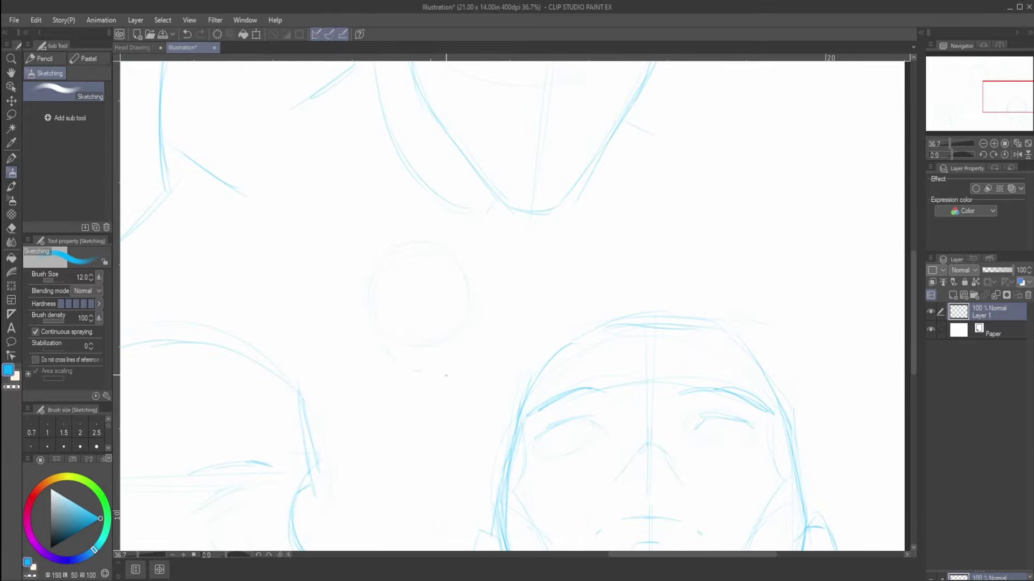
# Sketch the rounded skull and neck sides of a small back-view head between the profile and upturned heads
pyautogui.moveTo(382, 309); pyautogui.dragTo(382, 382)
pyautogui.hotkey('ctrl', 'z')
pyautogui.moveTo(390, 344)
pyautogui.mouseDown()
pyautogui.moveTo(389, 396)
pyautogui.moveTo(389, 355)
pyautogui.mouseUp()
pyautogui.moveTo(447, 347); pyautogui.dragTo(450, 405)
pyautogui.moveTo(462, 323); pyautogui.dragTo(447, 356)
pyautogui.moveTo(377, 305); pyautogui.dragTo(376, 272)
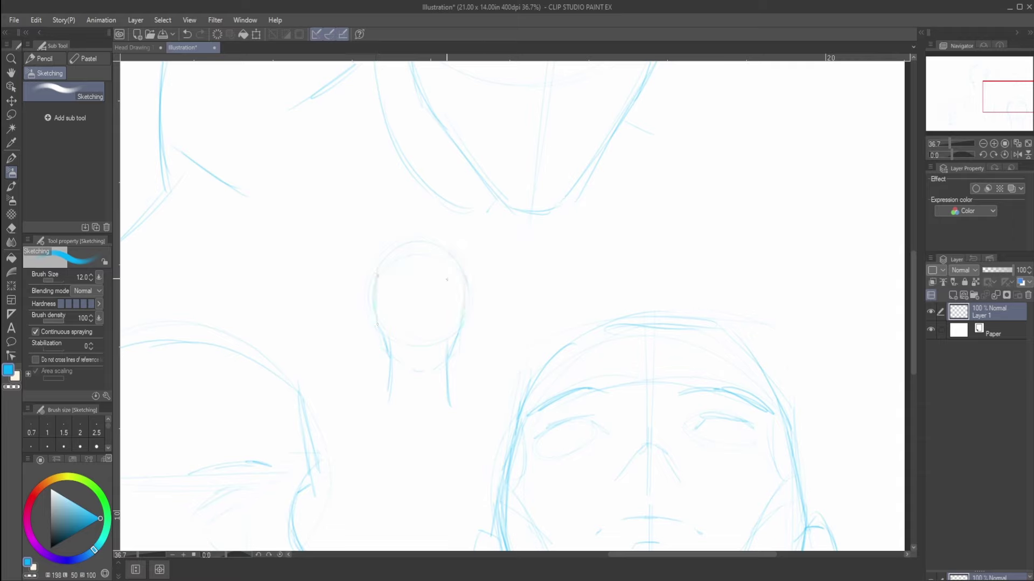
# Define the back-view head's sides and ears, and add its shoulder slopes, undoing misplaced strokes
pyautogui.moveTo(463, 292); pyautogui.dragTo(462, 320)
pyautogui.moveTo(460, 314); pyautogui.dragTo(452, 325)
pyautogui.hotkey('ctrl', 'z')
pyautogui.moveTo(462, 321); pyautogui.dragTo(453, 348)
pyautogui.moveTo(370, 316); pyautogui.dragTo(378, 347)
pyautogui.moveTo(463, 317)
pyautogui.mouseDown()
pyautogui.moveTo(463, 347)
pyautogui.moveTo(453, 349)
pyautogui.mouseUp()
pyautogui.hotkey('ctrl', 'z')
pyautogui.moveTo(392, 384); pyautogui.dragTo(361, 409)
pyautogui.moveTo(450, 397); pyautogui.dragTo(468, 408)
# Sketch the skull circle, face edge and jaw of a small rear three-quarter head near the canvas's right edge
pyautogui.moveTo(831, 115)
pyautogui.mouseDown()
pyautogui.moveTo(497, 280)
pyautogui.moveTo(430, 234)
pyautogui.moveTo(458, 250)
pyautogui.moveTo(447, 331)
pyautogui.mouseUp()
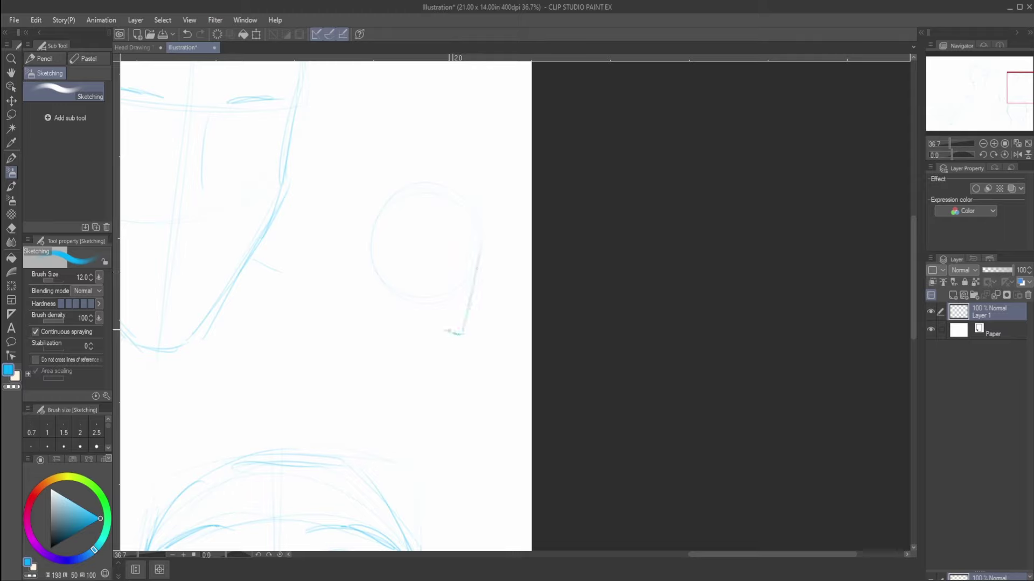
pyautogui.moveTo(445, 286); pyautogui.dragTo(452, 328)
pyautogui.moveTo(431, 251); pyautogui.dragTo(436, 273)
pyautogui.moveTo(479, 244); pyautogui.dragTo(473, 211)
pyautogui.hotkey('ctrl', 'z')
# Draw the rear three-quarter head's back contour and neck, and shade the area behind its jaw
pyautogui.moveTo(480, 251)
pyautogui.mouseDown()
pyautogui.moveTo(431, 183)
pyautogui.moveTo(369, 255)
pyautogui.moveTo(356, 337)
pyautogui.mouseUp()
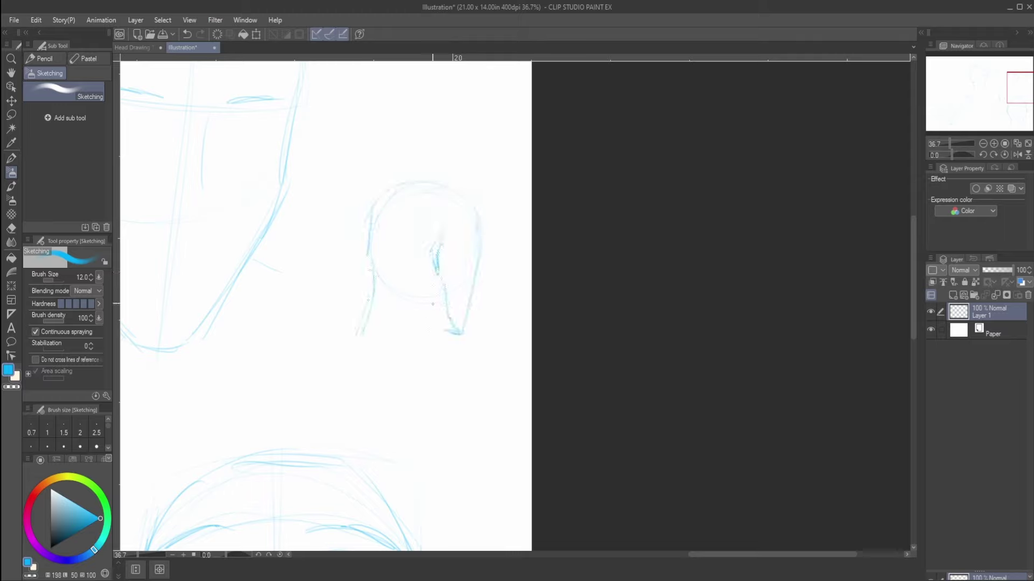
pyautogui.moveTo(432, 307)
pyautogui.mouseDown()
pyautogui.moveTo(422, 350)
pyautogui.moveTo(454, 333)
pyautogui.mouseUp()
pyautogui.moveTo(437, 281); pyautogui.dragTo(447, 329)
pyautogui.moveTo(352, 340)
pyautogui.mouseDown()
pyautogui.moveTo(336, 360)
pyautogui.moveTo(540, 371)
pyautogui.mouseUp()
# Sketch the skull circle, slanted face plane, jaw and front neck of a small upturned head below the first front head
pyautogui.scroll(-3, 521, 284)
pyautogui.scroll(2, 444, 237)
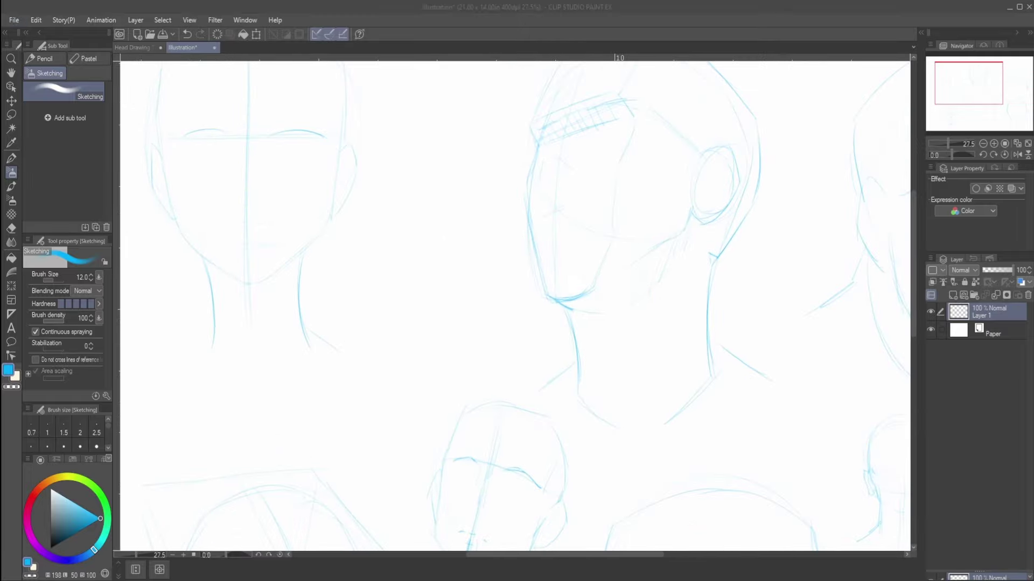
pyautogui.scroll(1, 137, 173)
pyautogui.moveTo(140, 420); pyautogui.dragTo(410, 281)
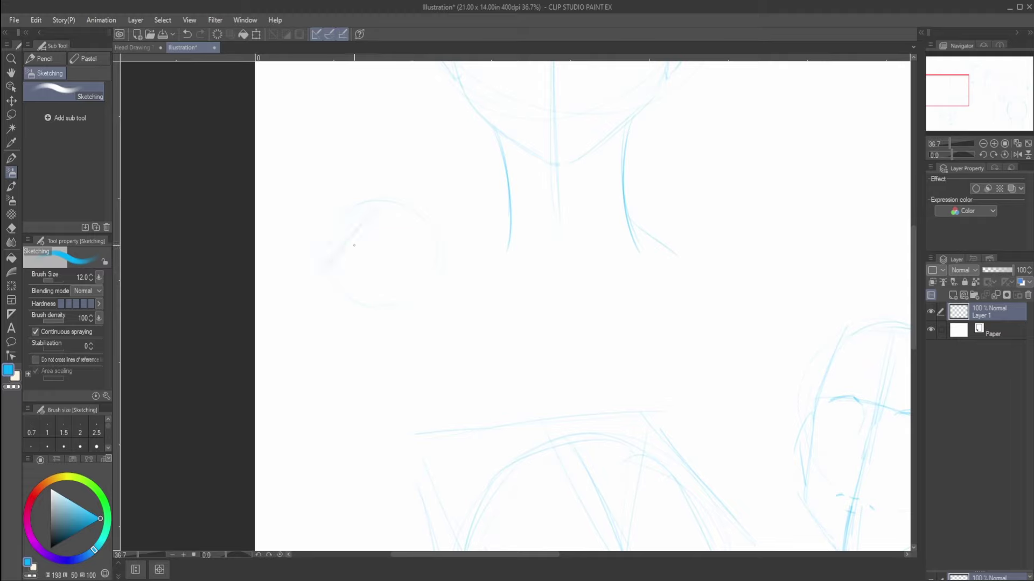
pyautogui.moveTo(322, 262)
pyautogui.mouseDown()
pyautogui.moveTo(305, 295)
pyautogui.moveTo(395, 294)
pyautogui.mouseUp()
pyautogui.moveTo(318, 305); pyautogui.dragTo(342, 363)
# Add the back of the skull, rear neck, shoulder, brow line and ear to the small upturned head
pyautogui.moveTo(350, 208)
pyautogui.mouseDown()
pyautogui.moveTo(435, 227)
pyautogui.moveTo(421, 308)
pyautogui.mouseUp()
pyautogui.moveTo(407, 316)
pyautogui.mouseDown()
pyautogui.moveTo(406, 377)
pyautogui.moveTo(454, 394)
pyautogui.mouseUp()
pyautogui.moveTo(376, 189); pyautogui.dragTo(311, 300)
pyautogui.moveTo(346, 224)
pyautogui.mouseDown()
pyautogui.moveTo(388, 212)
pyautogui.moveTo(375, 214)
pyautogui.mouseUp()
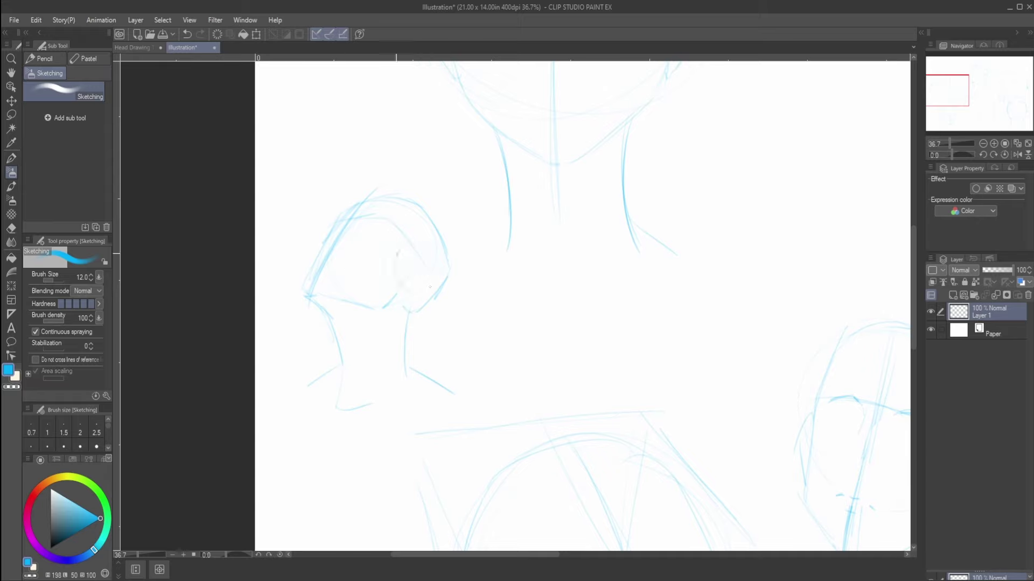
pyautogui.moveTo(414, 269); pyautogui.dragTo(407, 298)
# Sketch the skull, face contour, jaw and neck of a small three-quarter head between the two large upper heads
pyautogui.moveTo(878, 212); pyautogui.dragTo(460, 274)
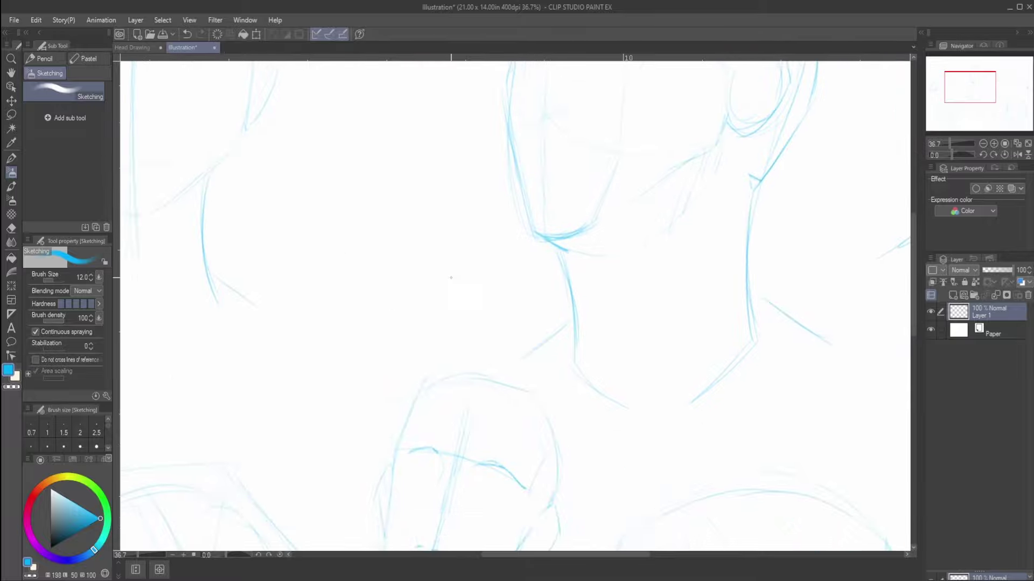
pyautogui.scroll(1, 460, 226)
pyautogui.moveTo(460, 226); pyautogui.dragTo(461, 274)
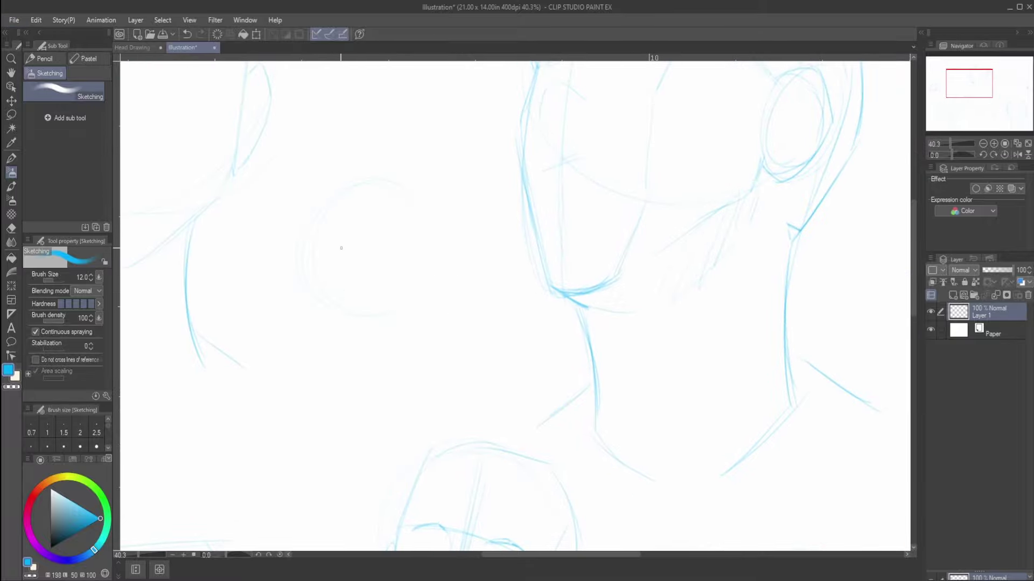
pyautogui.moveTo(315, 252); pyautogui.dragTo(315, 280)
pyautogui.moveTo(399, 299); pyautogui.dragTo(344, 353)
pyautogui.moveTo(423, 248)
pyautogui.mouseDown()
pyautogui.moveTo(415, 294)
pyautogui.moveTo(429, 384)
pyautogui.mouseUp()
pyautogui.moveTo(313, 263)
pyautogui.mouseDown()
pyautogui.moveTo(376, 182)
pyautogui.moveTo(430, 323)
pyautogui.mouseUp()
# Mark the small three-quarter head's brow and refine its jaw and front neck, undoing stray strokes
pyautogui.moveTo(338, 250); pyautogui.dragTo(369, 242)
pyautogui.moveTo(317, 283); pyautogui.dragTo(321, 293)
pyautogui.hotkey('ctrl', 'z')
pyautogui.hotkey('ctrl', 'z')
pyautogui.moveTo(383, 337); pyautogui.dragTo(364, 364)
pyautogui.moveTo(404, 302); pyautogui.dragTo(369, 360)
# Highlight the centre and brow lines of the large front and three-quarter heads in orange on the Guideline Highlight layer, brush size 40
pyautogui.scroll(-6, 434, 311)
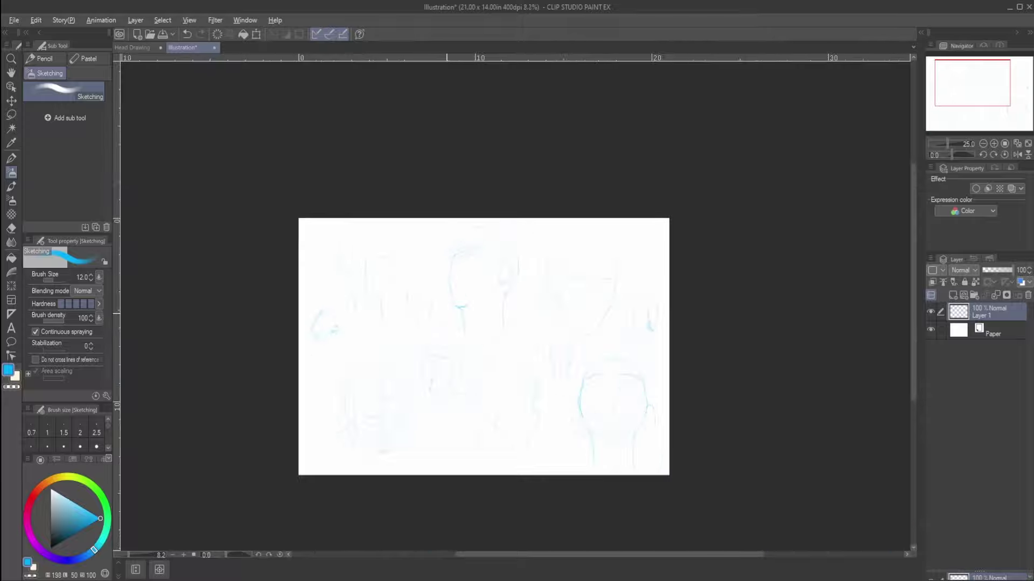
pyautogui.scroll(2, 455, 314)
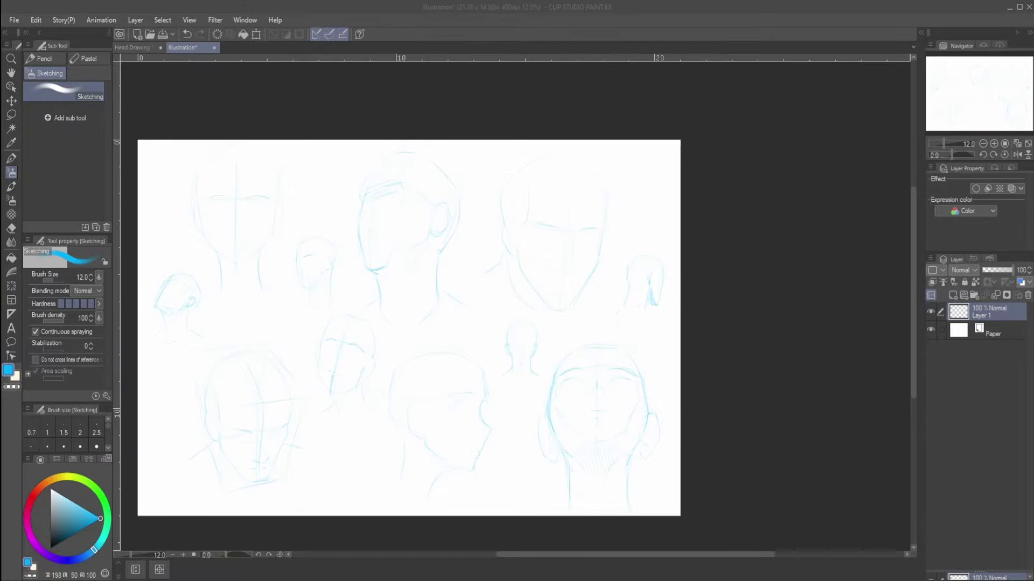
pyautogui.moveTo(371, 148); pyautogui.dragTo(369, 353)
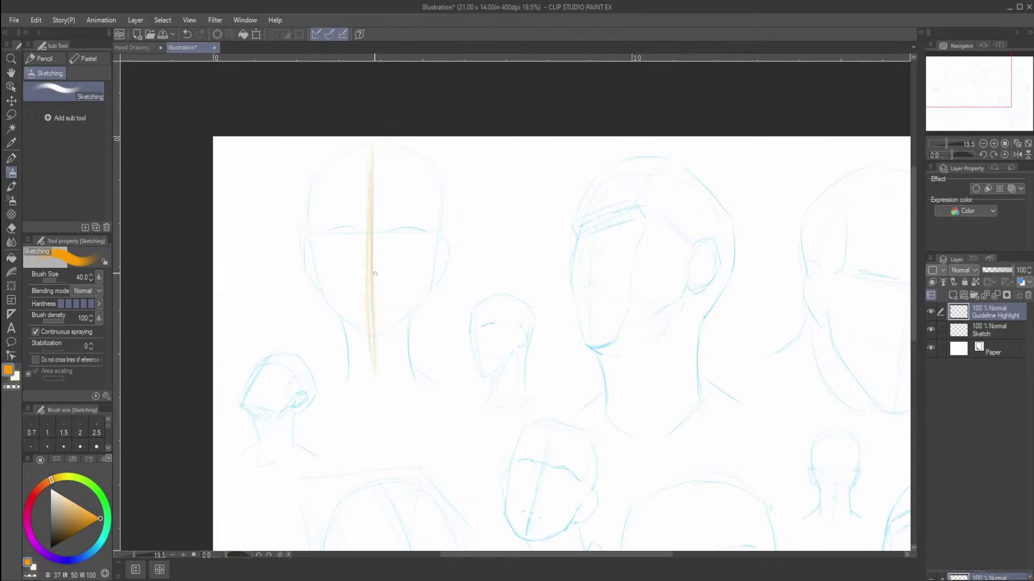
pyautogui.moveTo(319, 232)
pyautogui.mouseDown()
pyautogui.moveTo(470, 225)
pyautogui.moveTo(475, 398)
pyautogui.mouseUp()
pyautogui.moveTo(511, 193); pyautogui.dragTo(483, 420)
pyautogui.moveTo(461, 288)
pyautogui.mouseDown()
pyautogui.moveTo(517, 258)
pyautogui.moveTo(553, 253)
pyautogui.mouseUp()
# Highlight the centre and brow lines of the upper right head and the large upturned head in orange, redoing one stroke
pyautogui.moveTo(806, 225)
pyautogui.mouseDown()
pyautogui.moveTo(557, 154)
pyautogui.moveTo(538, 404)
pyautogui.mouseUp()
pyautogui.moveTo(514, 263); pyautogui.dragTo(617, 260)
pyautogui.hotkey('ctrl', 'z')
pyautogui.moveTo(604, 409)
pyautogui.mouseDown()
pyautogui.moveTo(661, 232)
pyautogui.moveTo(616, 178)
pyautogui.mouseUp()
pyautogui.moveTo(615, 214); pyautogui.dragTo(616, 397)
pyautogui.moveTo(521, 295); pyautogui.dragTo(869, 262)
# Trace orange centre and brow guidelines over the large profile head and the boxed downward-facing head
pyautogui.moveTo(563, 220); pyautogui.dragTo(555, 426)
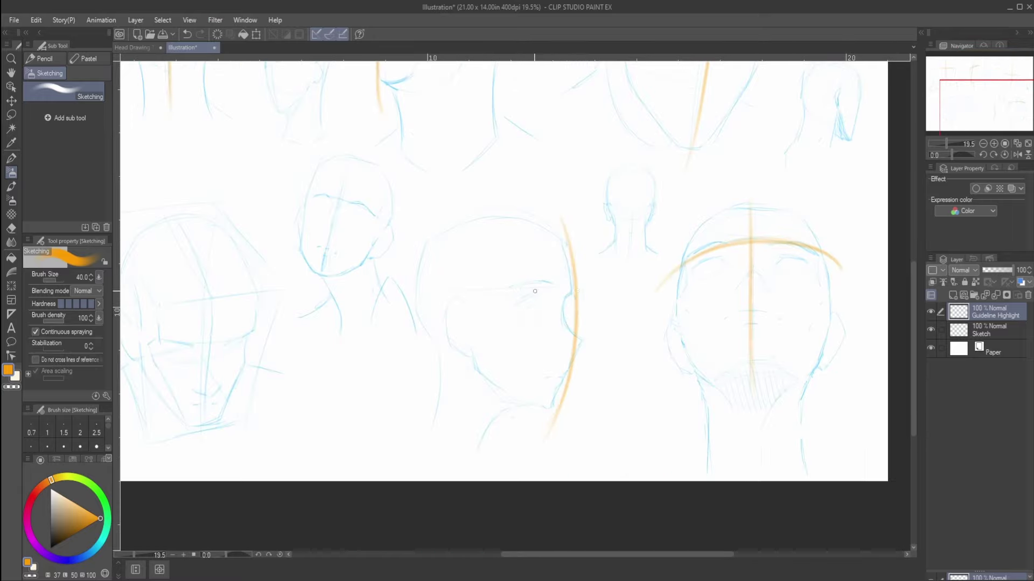
pyautogui.moveTo(393, 296)
pyautogui.mouseDown()
pyautogui.moveTo(749, 283)
pyautogui.moveTo(352, 442)
pyautogui.mouseUp()
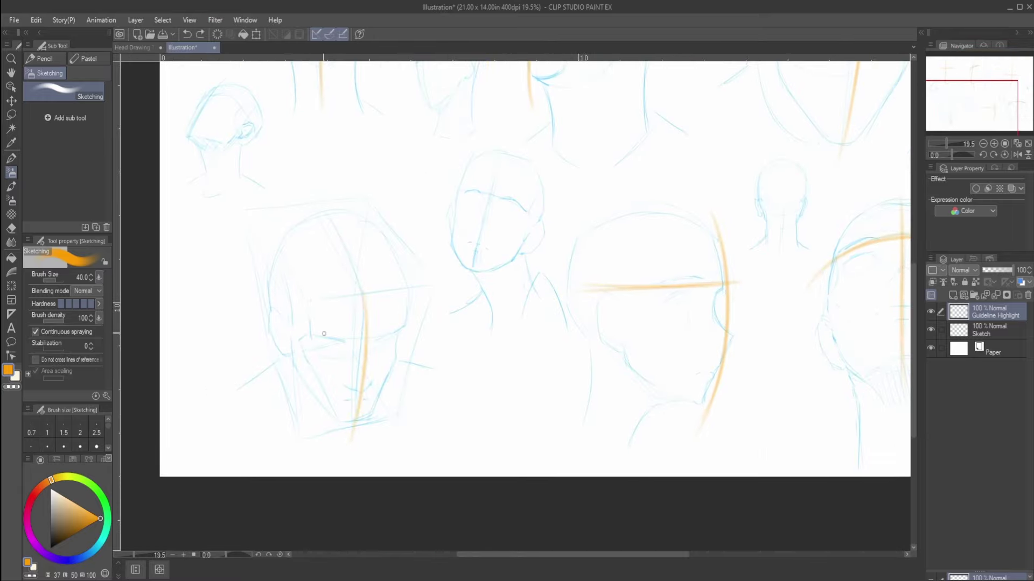
pyautogui.moveTo(313, 338); pyautogui.dragTo(422, 323)
# Reduce the brush size to 25 and highlight the small tilted head's centre and brow lines, undoing the first attempts
pyautogui.moveTo(503, 176); pyautogui.dragTo(415, 449)
pyautogui.scroll(2, 482, 230)
pyautogui.hotkey('ctrl', 'z')
pyautogui.press('[')
pyautogui.press('[')
pyautogui.moveTo(481, 208); pyautogui.dragTo(440, 349)
pyautogui.hotkey('ctrl', 'z')
pyautogui.moveTo(479, 200); pyautogui.dragTo(420, 413)
pyautogui.moveTo(401, 255); pyautogui.dragTo(521, 301)
# Mark the ends of the centre and brow guidelines around the small back-view head in orange, undoing one stroke
pyautogui.moveTo(765, 258); pyautogui.dragTo(182, 407)
pyautogui.moveTo(489, 330); pyautogui.dragTo(512, 276)
pyautogui.moveTo(398, 280); pyautogui.dragTo(398, 463)
pyautogui.moveTo(334, 351)
pyautogui.mouseDown()
pyautogui.moveTo(399, 353)
pyautogui.moveTo(456, 376)
pyautogui.moveTo(203, 452)
pyautogui.mouseUp()
pyautogui.hotkey('ctrl', 'z')
# Mark the visible parts of the rear three-quarter head's guideline in orange, undoing the first brow stroke
pyautogui.moveTo(534, 256); pyautogui.dragTo(567, 285)
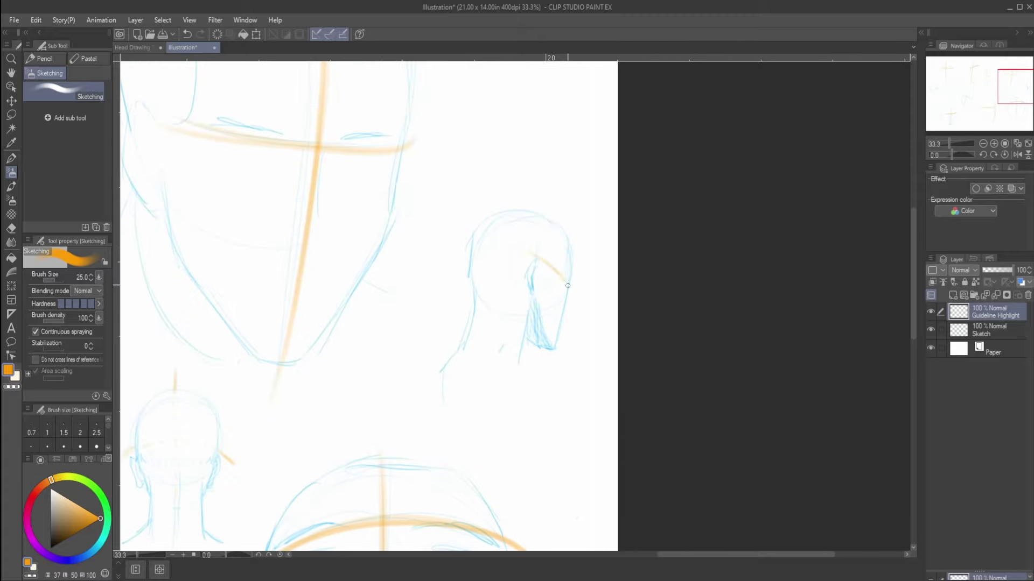
pyautogui.hotkey('ctrl', 'z')
pyautogui.moveTo(551, 200); pyautogui.dragTo(566, 238)
pyautogui.moveTo(538, 354); pyautogui.dragTo(526, 369)
# Highlight the centre and brow lines of the small three-quarter head between the large upper heads in orange
pyautogui.moveTo(172, 258); pyautogui.dragTo(1012, 297)
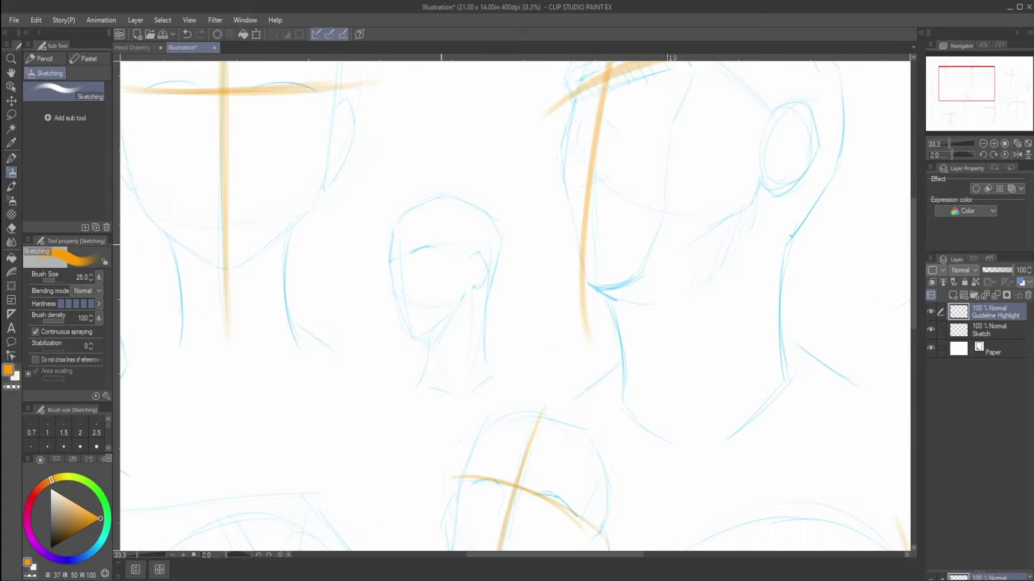
pyautogui.moveTo(402, 197); pyautogui.dragTo(413, 349)
pyautogui.moveTo(377, 272); pyautogui.dragTo(453, 237)
# Highlight the centre and brow lines of the small upturned head near the canvas's left edge in orange
pyautogui.moveTo(301, 409)
pyautogui.mouseDown()
pyautogui.moveTo(515, 183)
pyautogui.moveTo(593, 296)
pyautogui.mouseUp()
pyautogui.moveTo(359, 166); pyautogui.dragTo(278, 315)
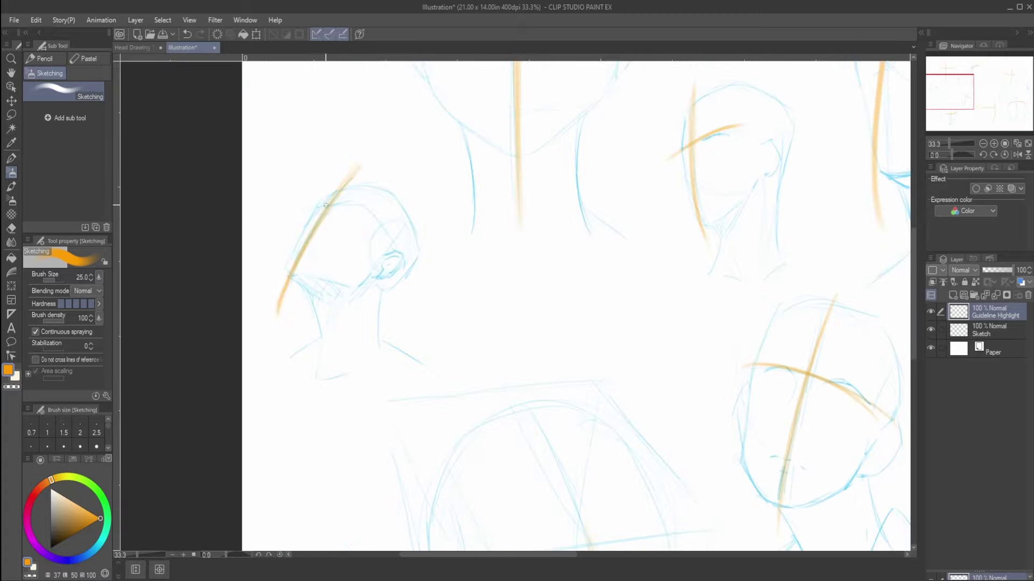
pyautogui.moveTo(303, 215); pyautogui.dragTo(372, 204)
pyautogui.scroll(-3, 360, 217)
pyautogui.press('alt')
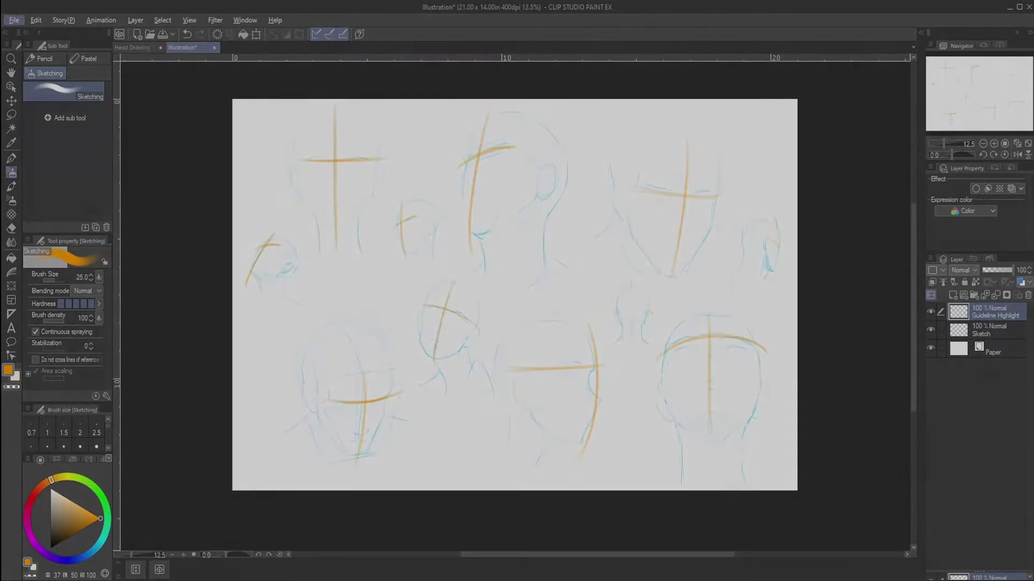